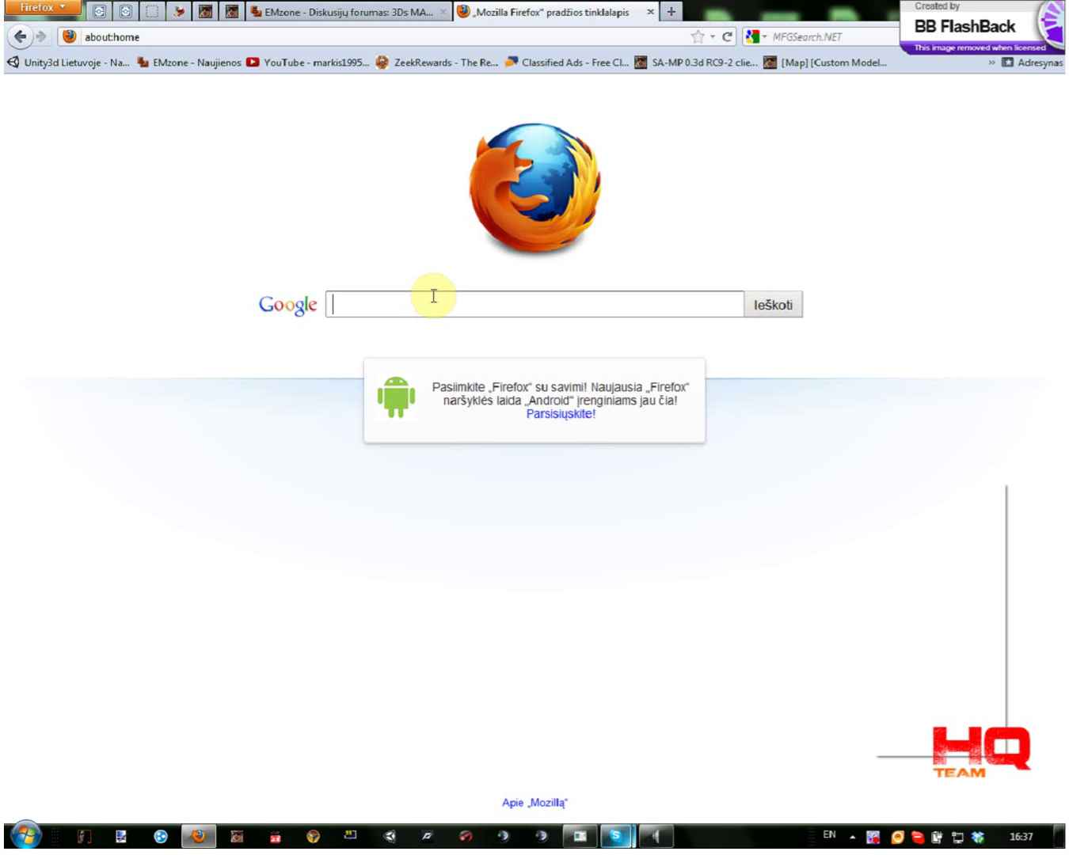
- Search Google for "kams max script" and open the GTAGarage page for Kam's Max Scripts
{"action": "type", "text": "kams max script"}
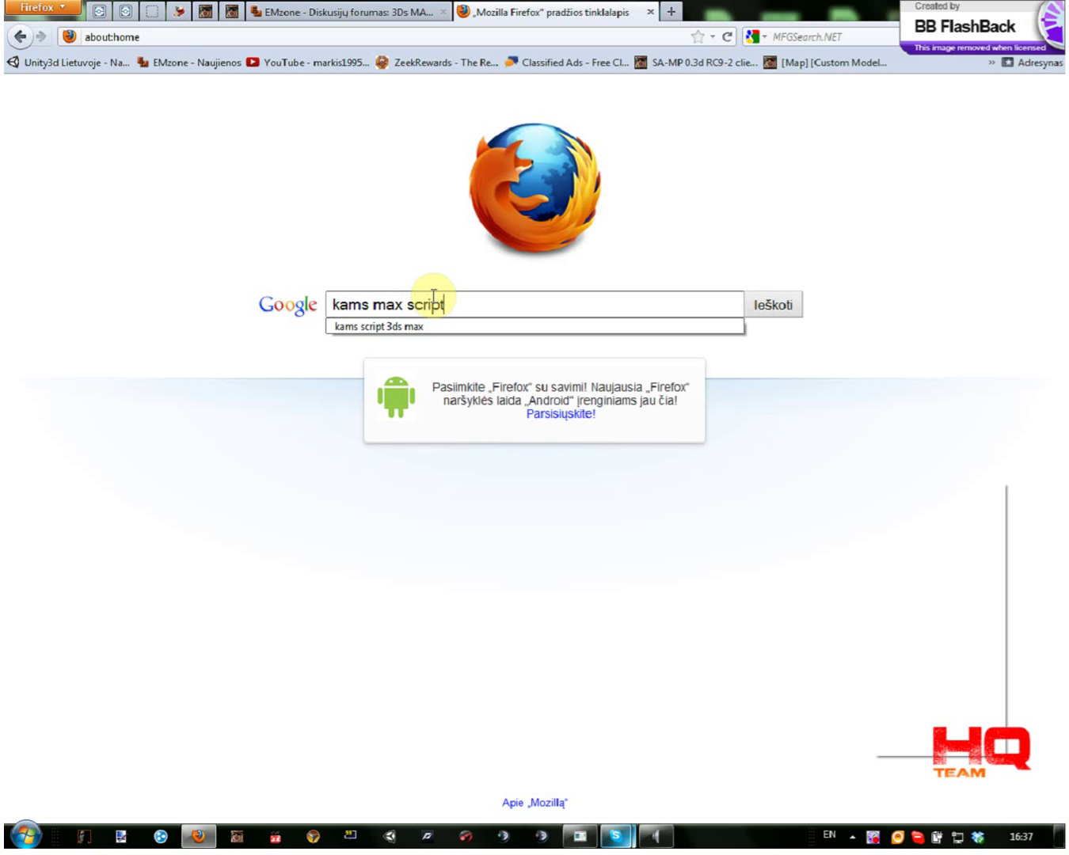
{"action": "key", "text": "Return"}
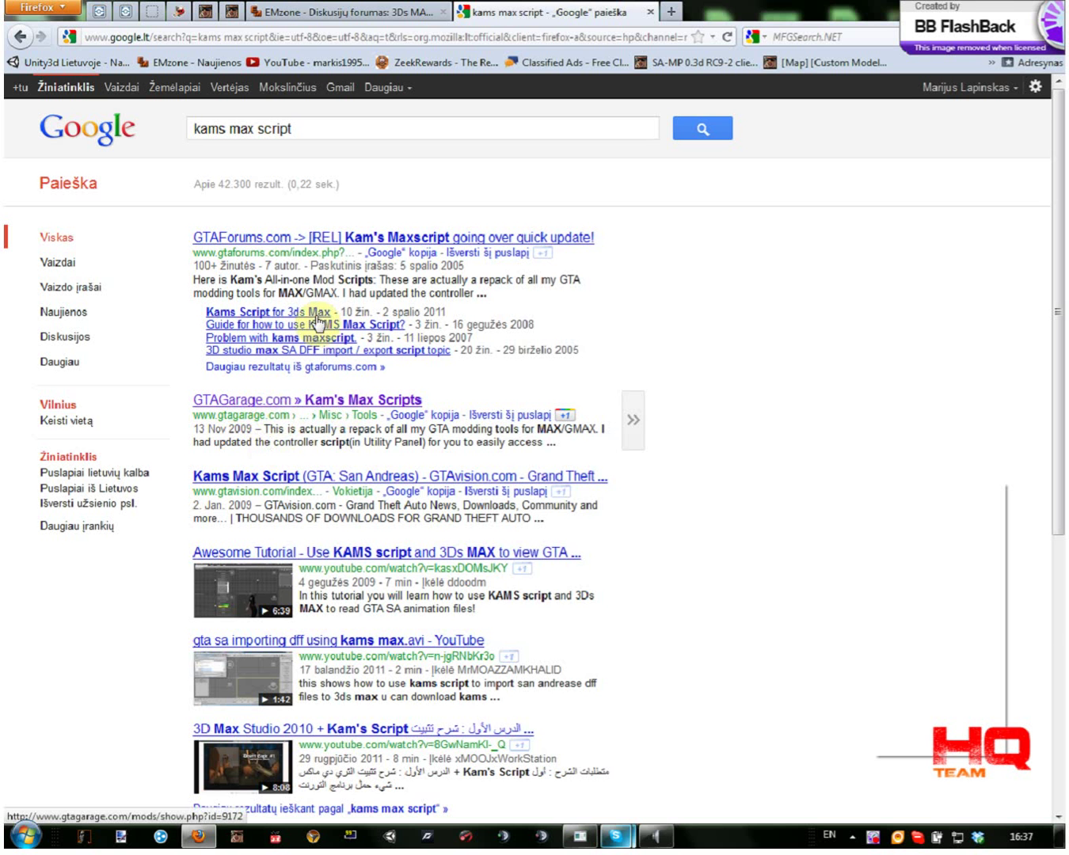
{"action": "left_click", "coordinate": [348, 400]}
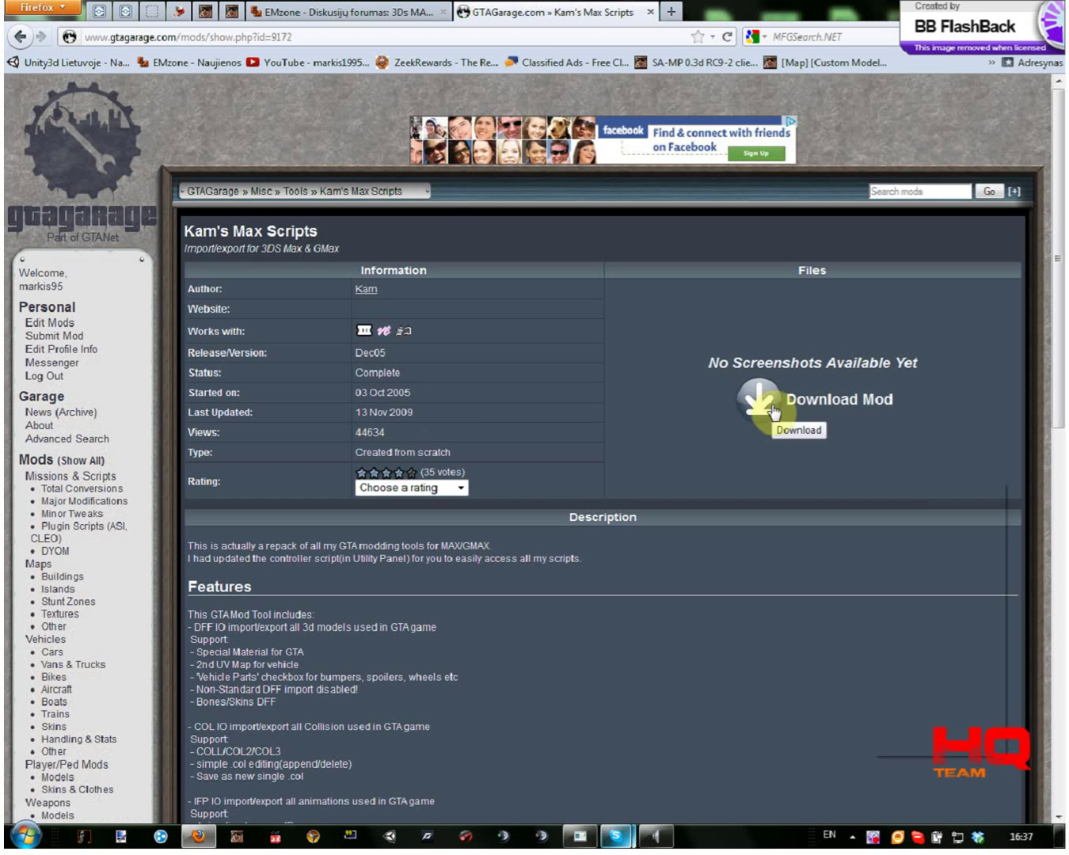
- Download the "I/O for 3DS Max" file, KAMS_Max.rar, and save it to disk
{"action": "left_click", "coordinate": [771, 409]}
{"action": "left_click", "coordinate": [747, 376]}
{"action": "left_click", "coordinate": [790, 376]}
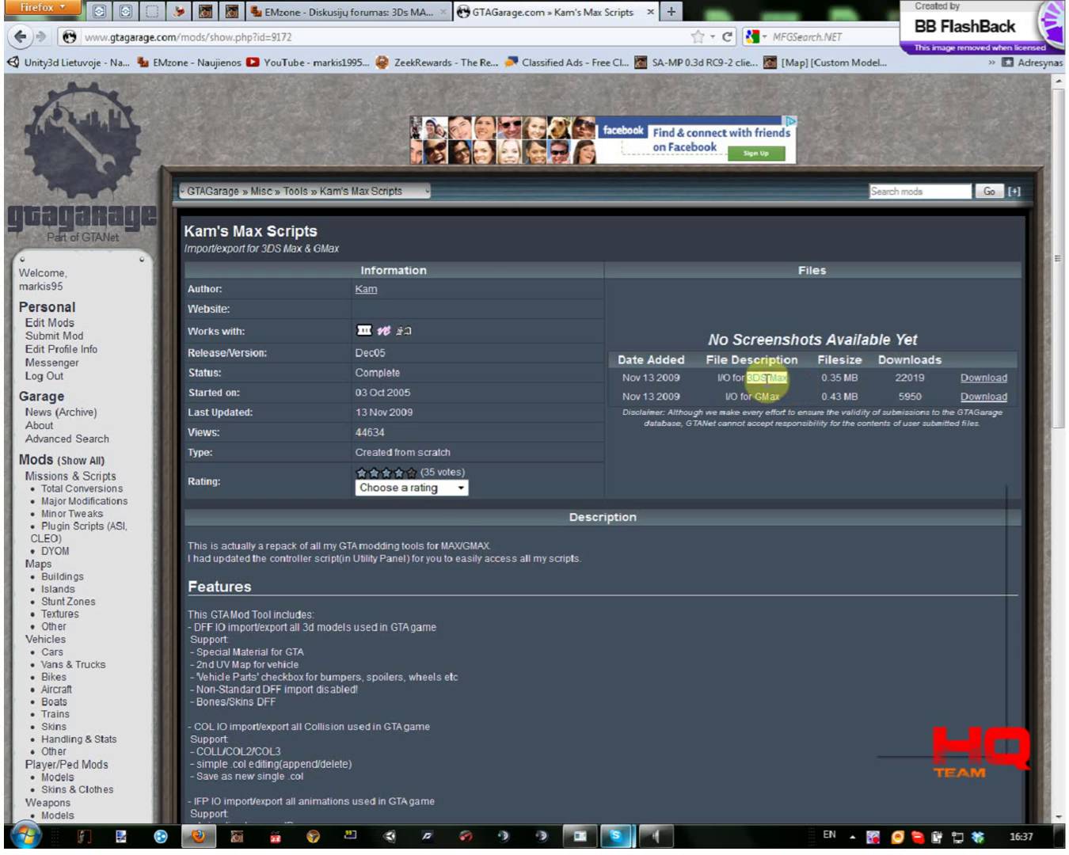
{"action": "left_click", "coordinate": [984, 379]}
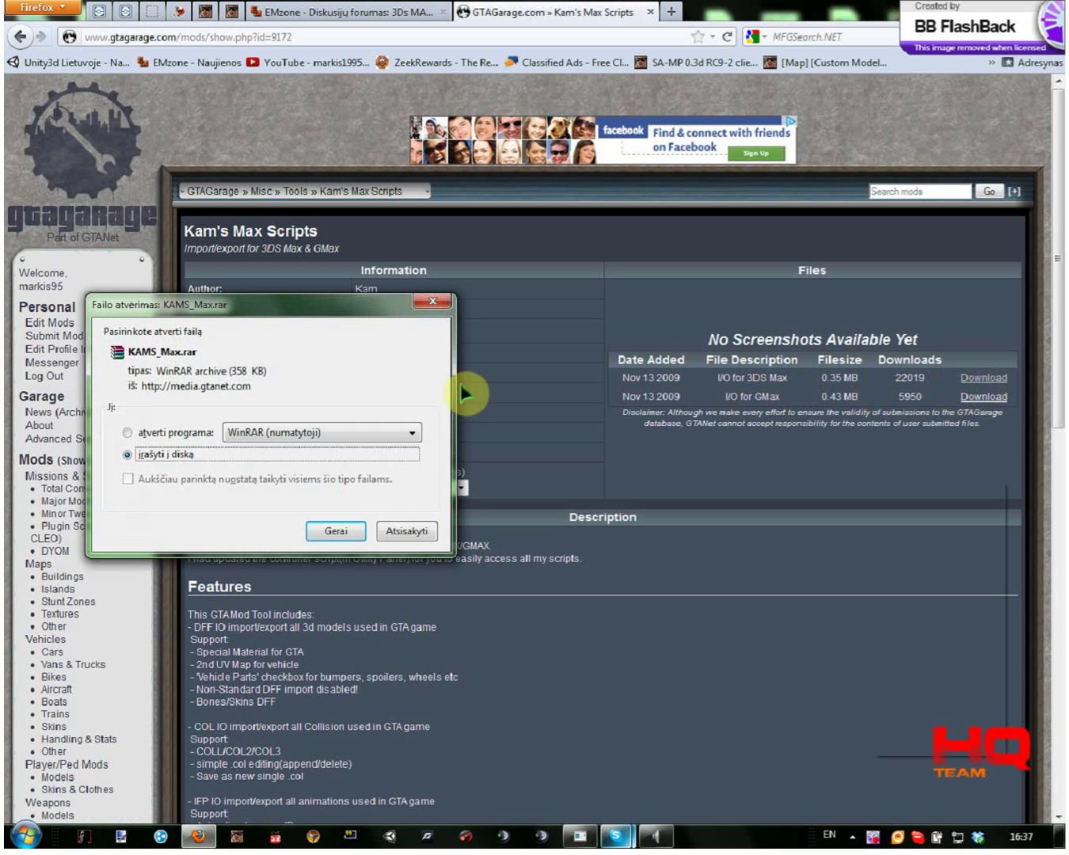
{"action": "left_click", "coordinate": [325, 530]}
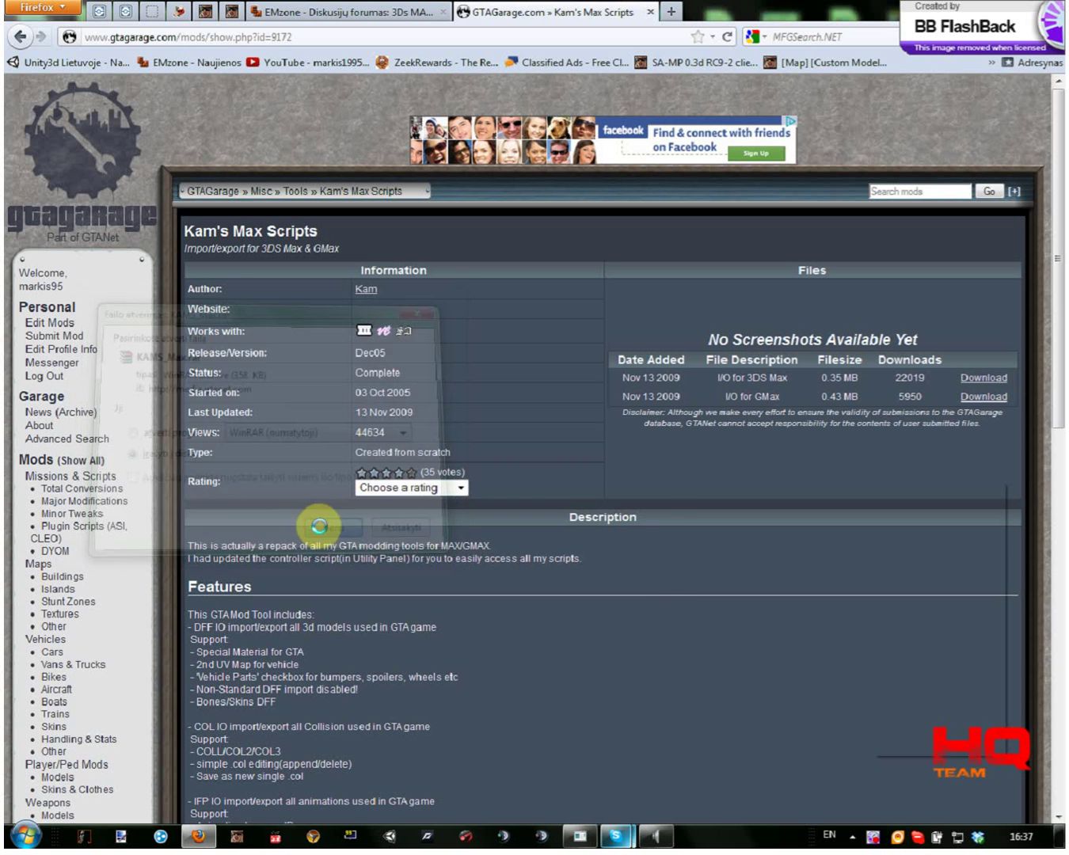
{"action": "left_click", "coordinate": [523, 734]}
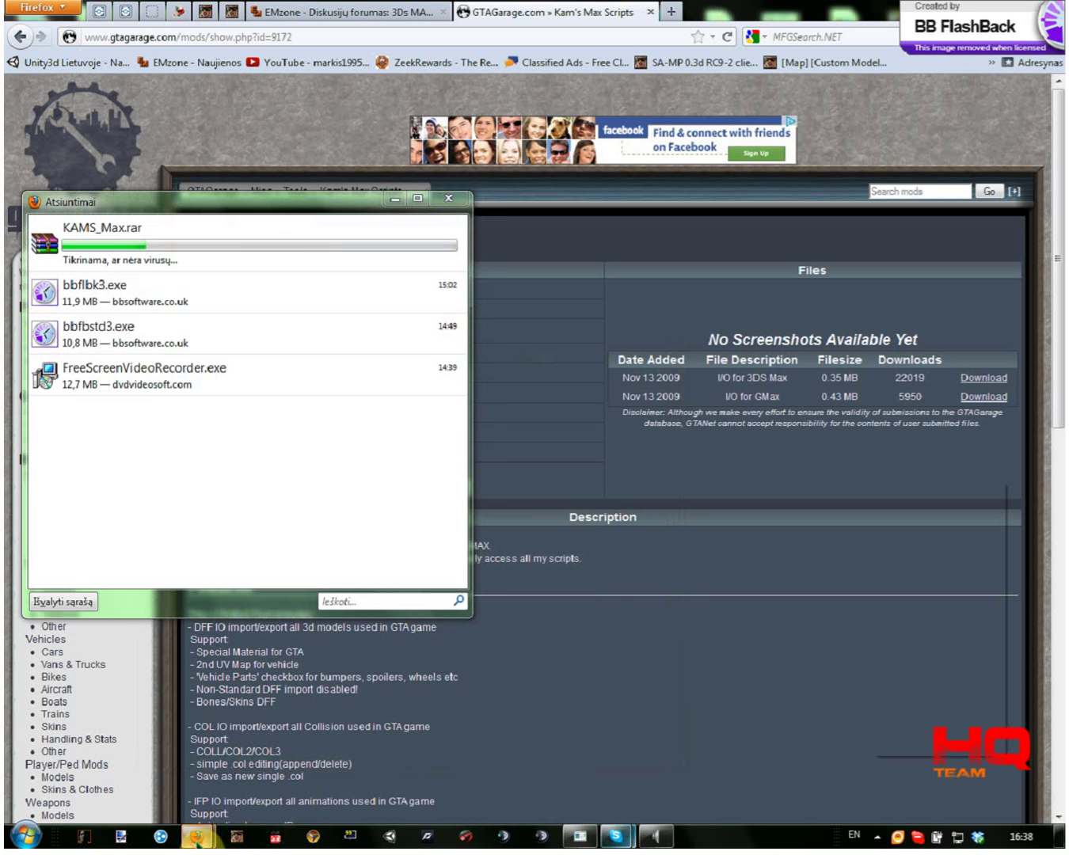
- Check the contents of the downloaded KAMS_Max.rar and open the folder that contains it
{"action": "left_click", "coordinate": [247, 237]}
{"action": "double_click", "coordinate": [250, 237]}
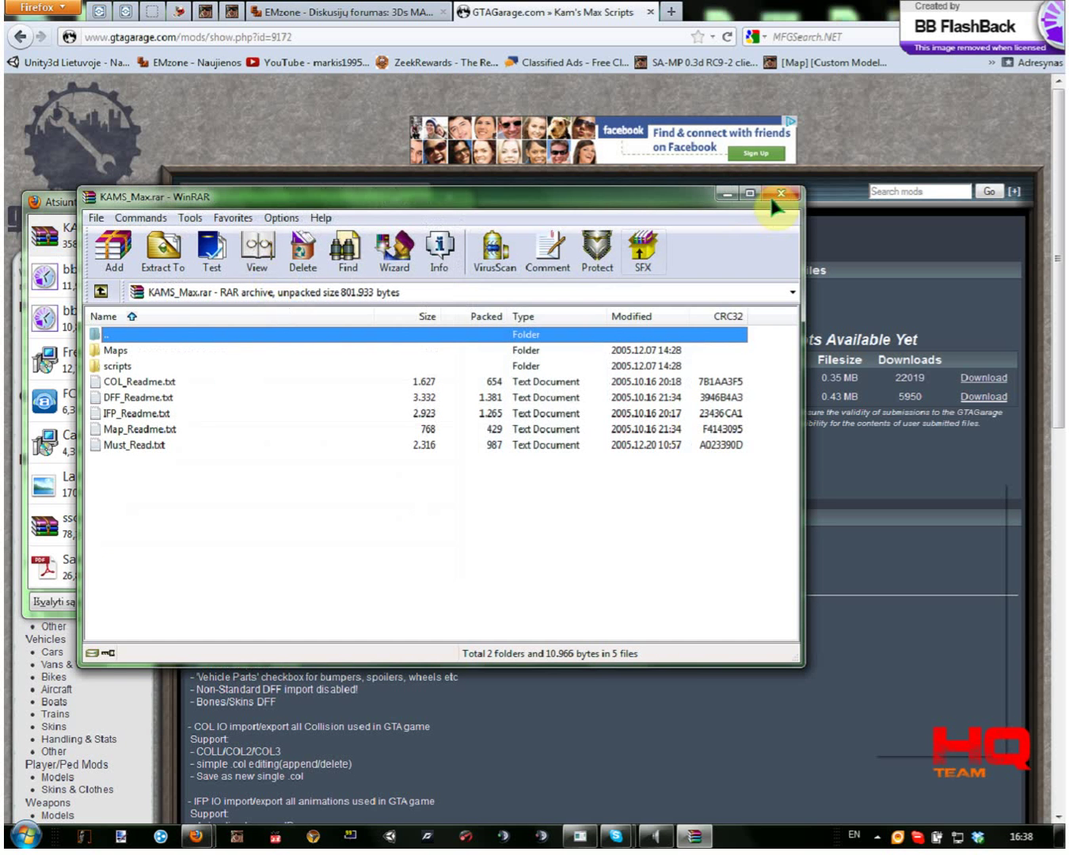
{"action": "left_click", "coordinate": [780, 192]}
{"action": "right_click", "coordinate": [264, 242]}
{"action": "left_click", "coordinate": [306, 272]}
- Open a separate file window at the installation folder D:\Program Files\Autodesk\3ds max 2012
{"action": "left_click", "coordinate": [26, 835]}
{"action": "left_click", "coordinate": [269, 564]}
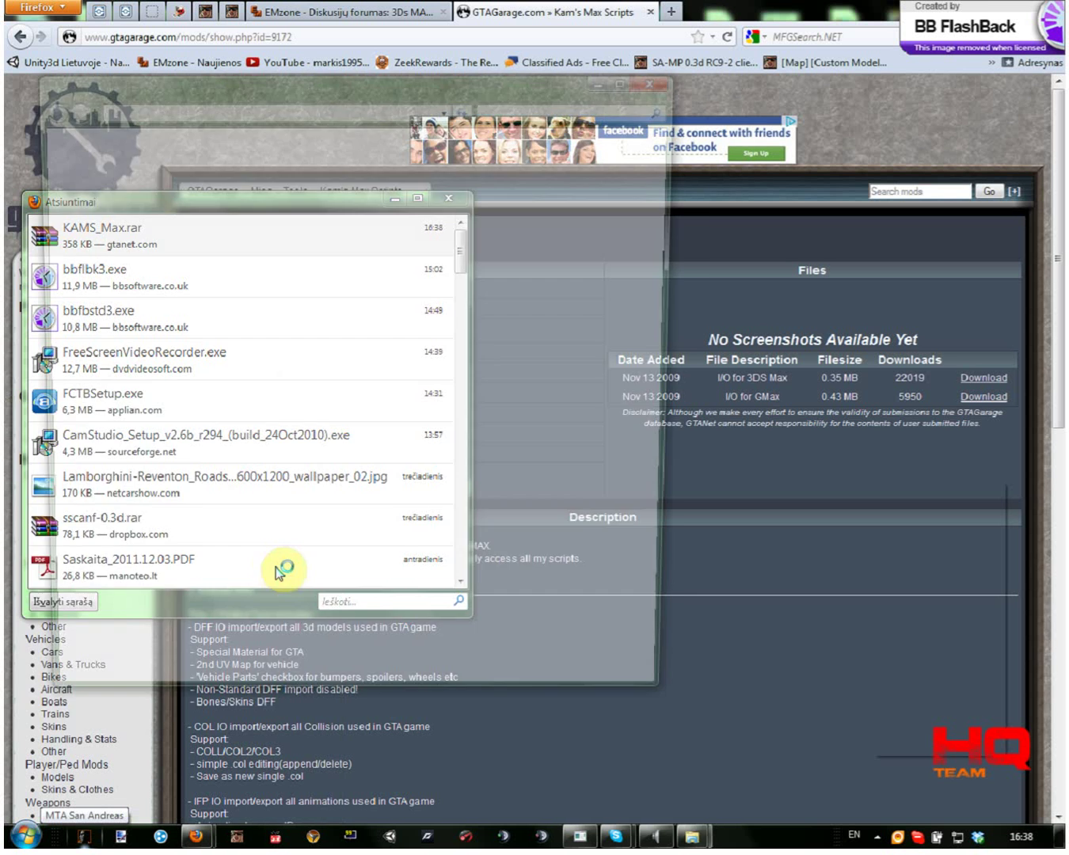
{"action": "double_click", "coordinate": [500, 199]}
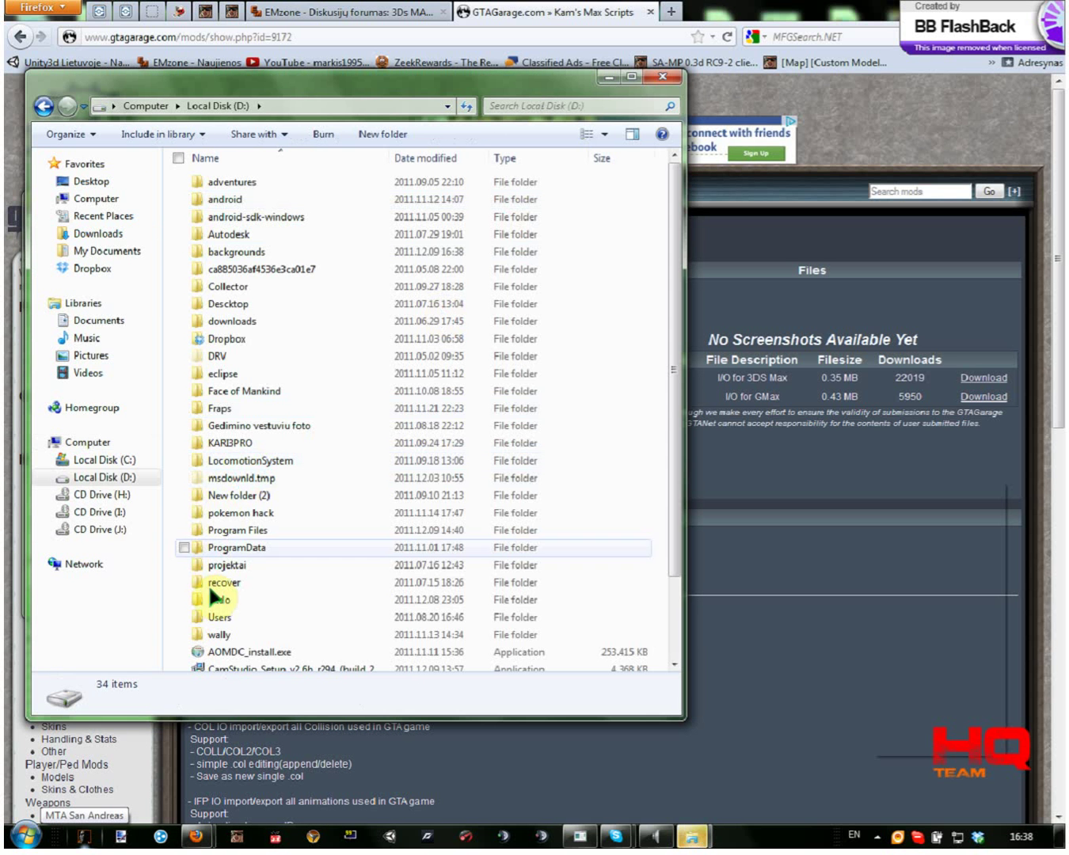
{"action": "double_click", "coordinate": [212, 531]}
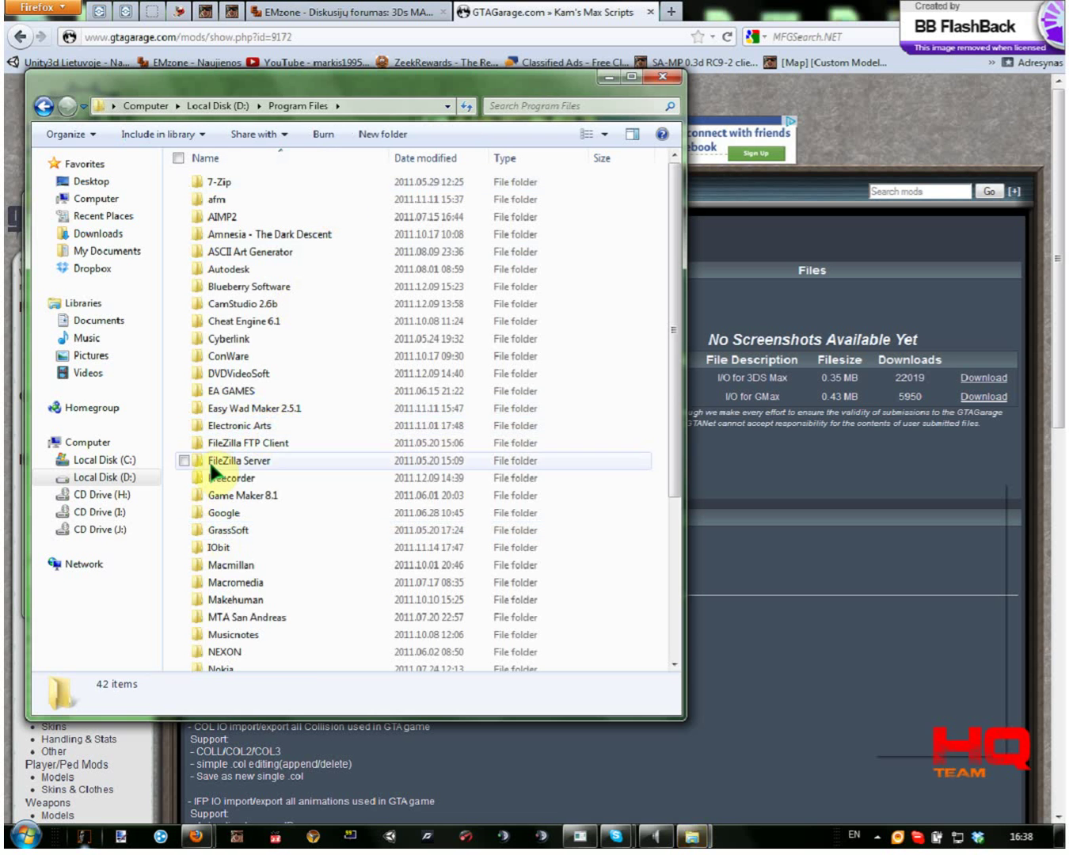
{"action": "scroll", "coordinate": [258, 530], "scroll_direction": "down", "scroll_amount": 2}
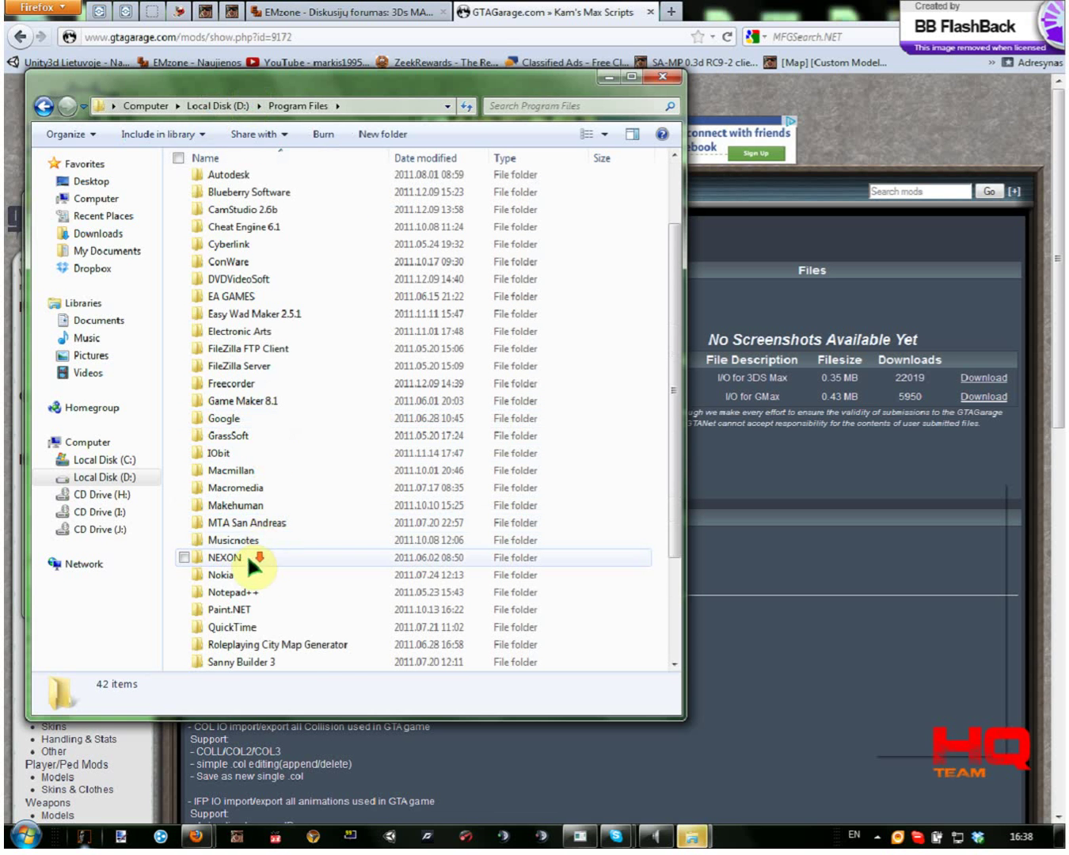
{"action": "scroll", "coordinate": [244, 554], "scroll_direction": "down", "scroll_amount": 1}
{"action": "scroll", "coordinate": [238, 570], "scroll_direction": "up", "scroll_amount": 1}
{"action": "scroll", "coordinate": [240, 571], "scroll_direction": "up", "scroll_amount": 2}
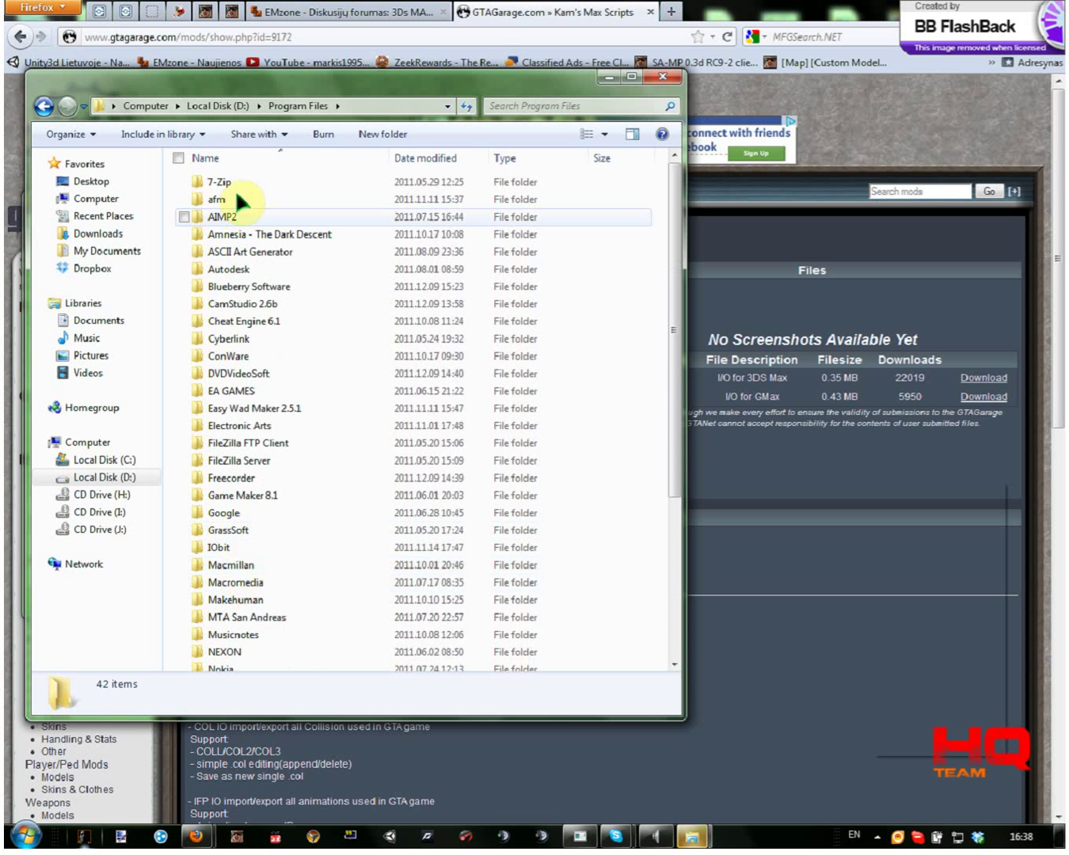
{"action": "double_click", "coordinate": [220, 269]}
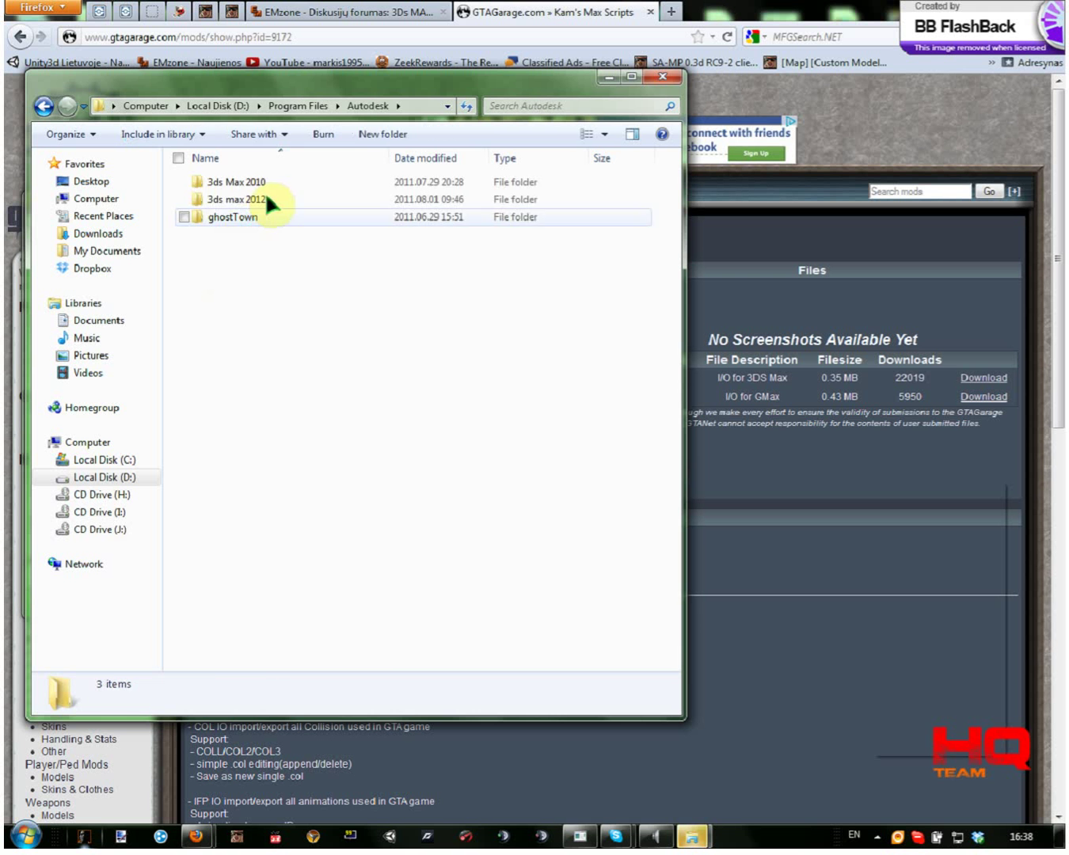
{"action": "double_click", "coordinate": [268, 193]}
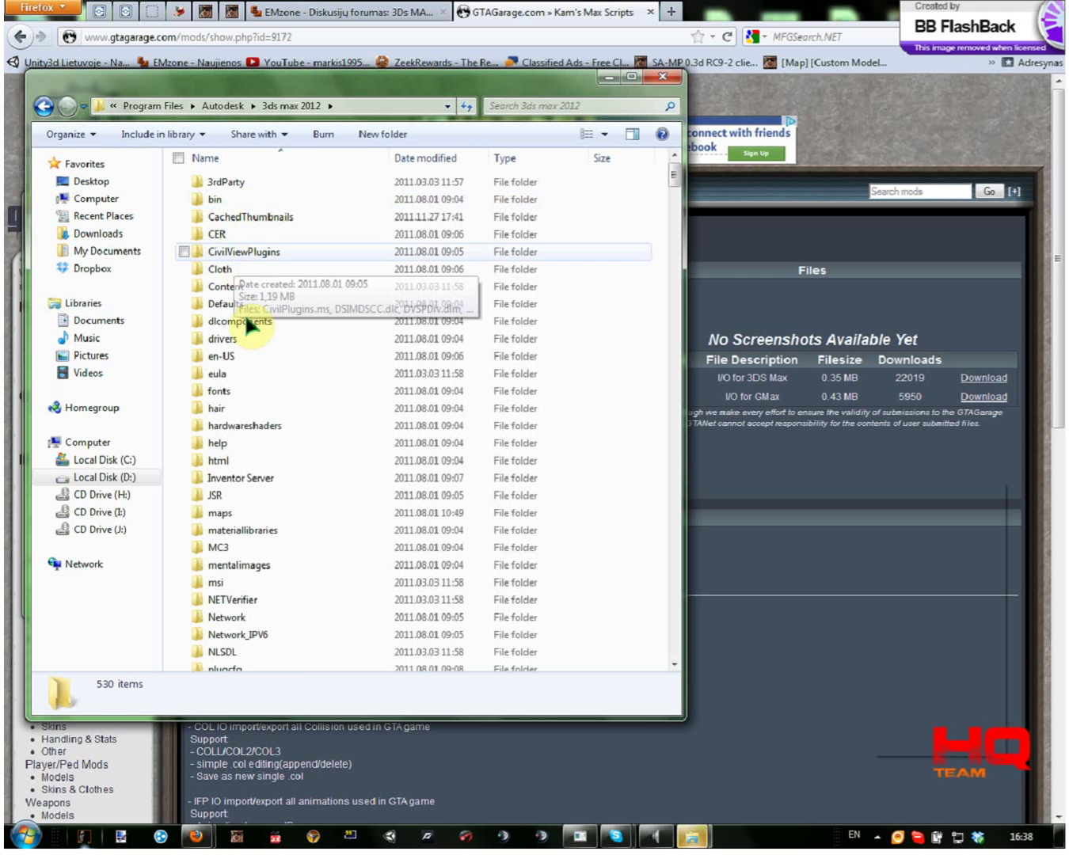
- Open KAMS_Max.rar from the backgrounds folder and place the archive window beside the 3ds max 2012 folder
{"action": "left_click", "coordinate": [694, 836]}
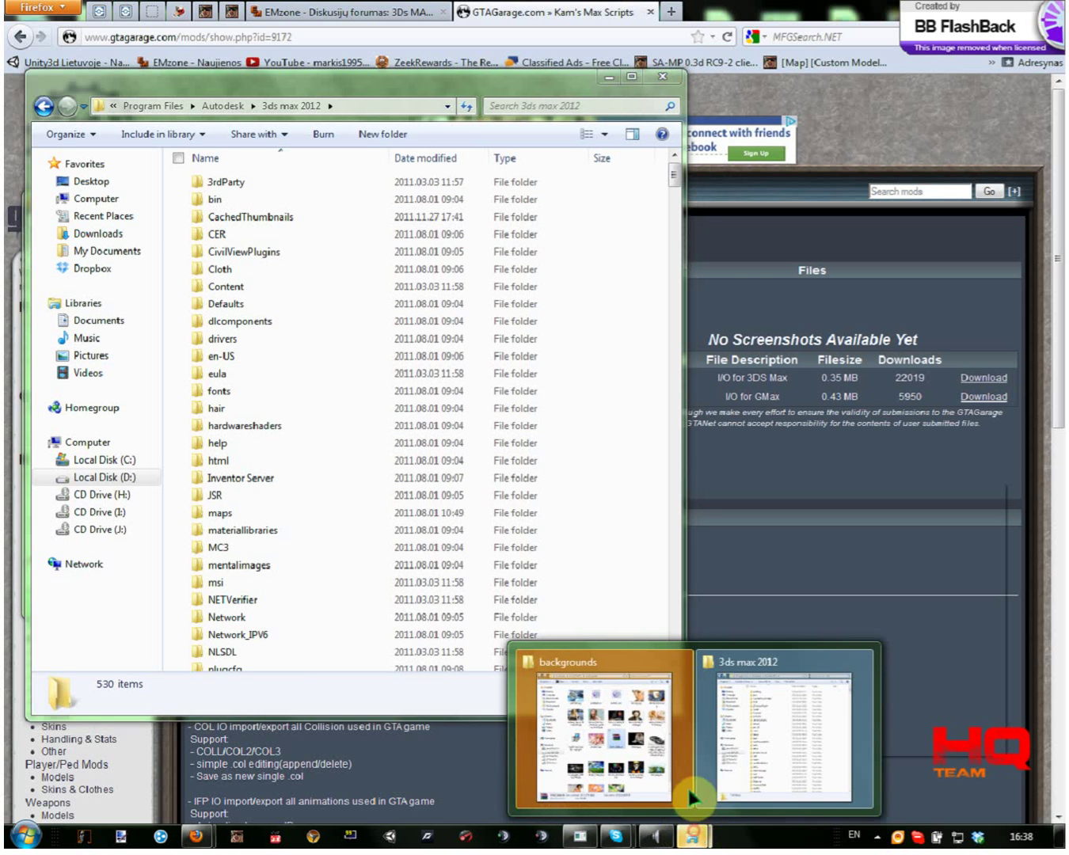
{"action": "left_click", "coordinate": [651, 753]}
{"action": "left_click_drag", "start_coordinate": [420, 65], "coordinate": [872, 63]}
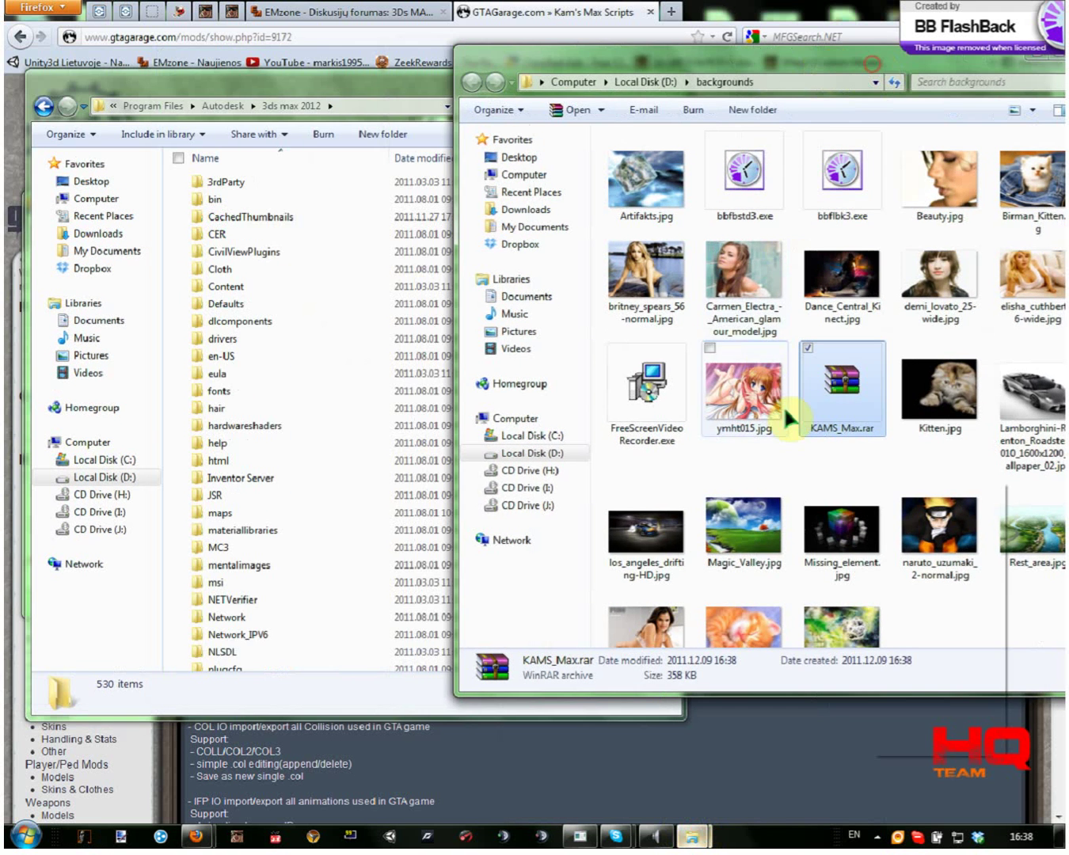
{"action": "double_click", "coordinate": [832, 388]}
{"action": "left_click_drag", "start_coordinate": [286, 203], "coordinate": [673, 179]}
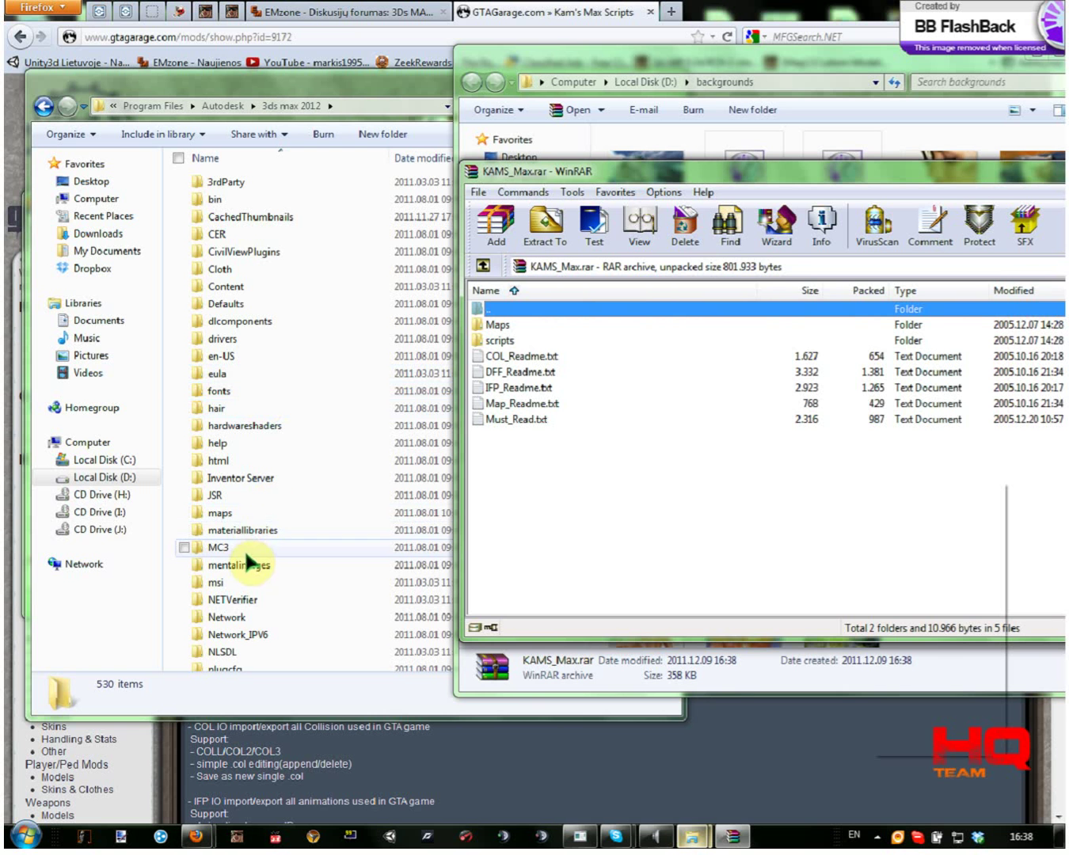
- Move vehiclespecdot64.tga and xvehicleenv128.tga from the archive's Maps folder into the 3ds max 2012 maps folder, replacing the existing files
{"action": "left_click", "coordinate": [497, 325]}
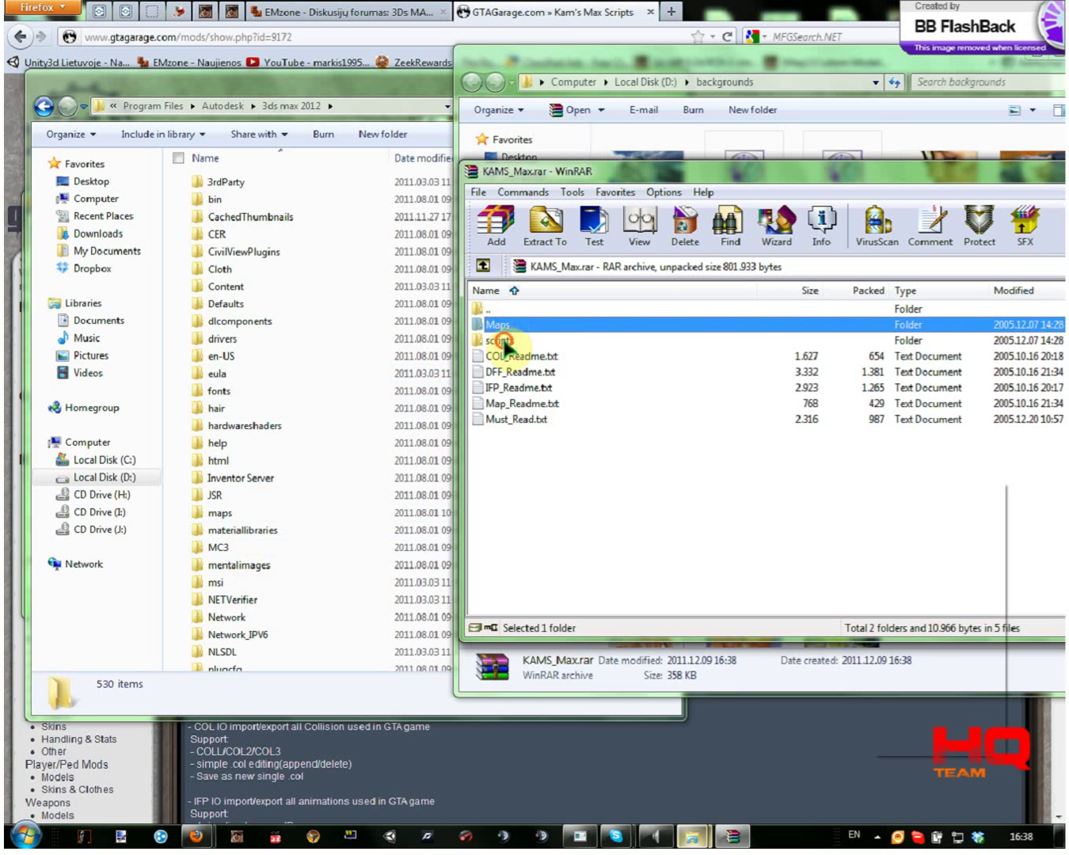
{"action": "double_click", "coordinate": [504, 327]}
{"action": "double_click", "coordinate": [487, 309]}
{"action": "double_click", "coordinate": [499, 327]}
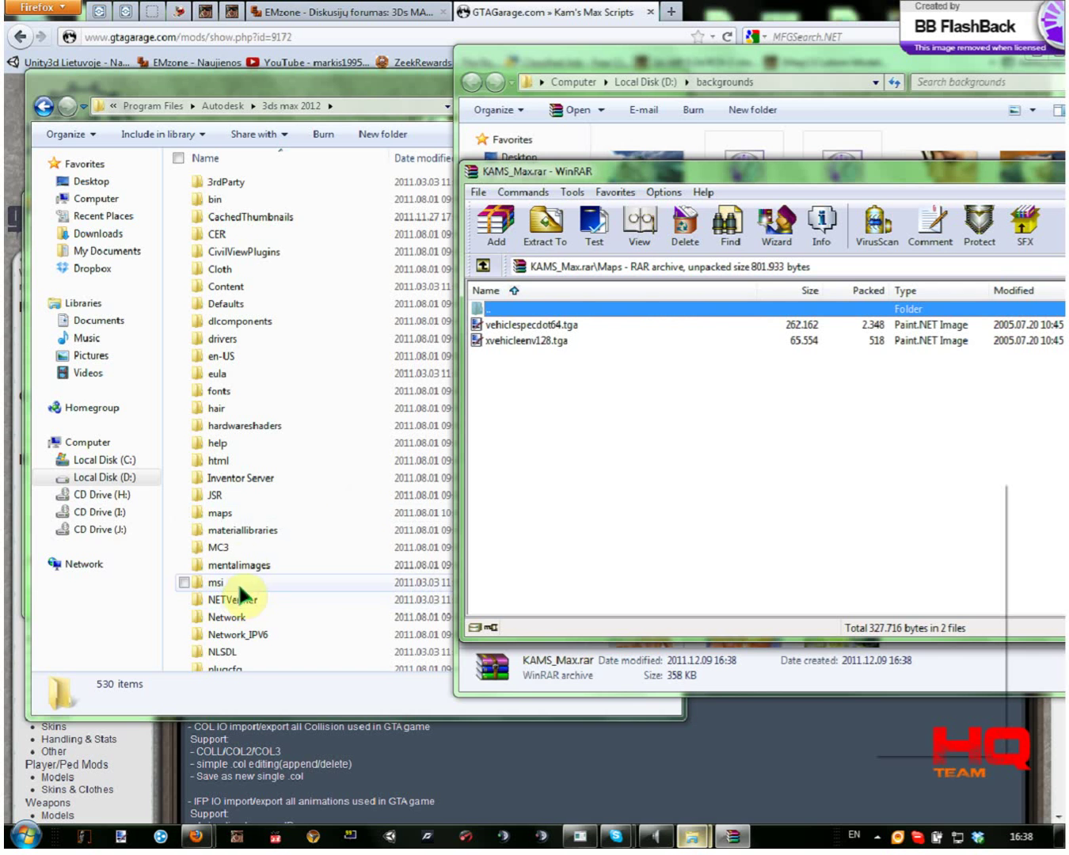
{"action": "double_click", "coordinate": [224, 512]}
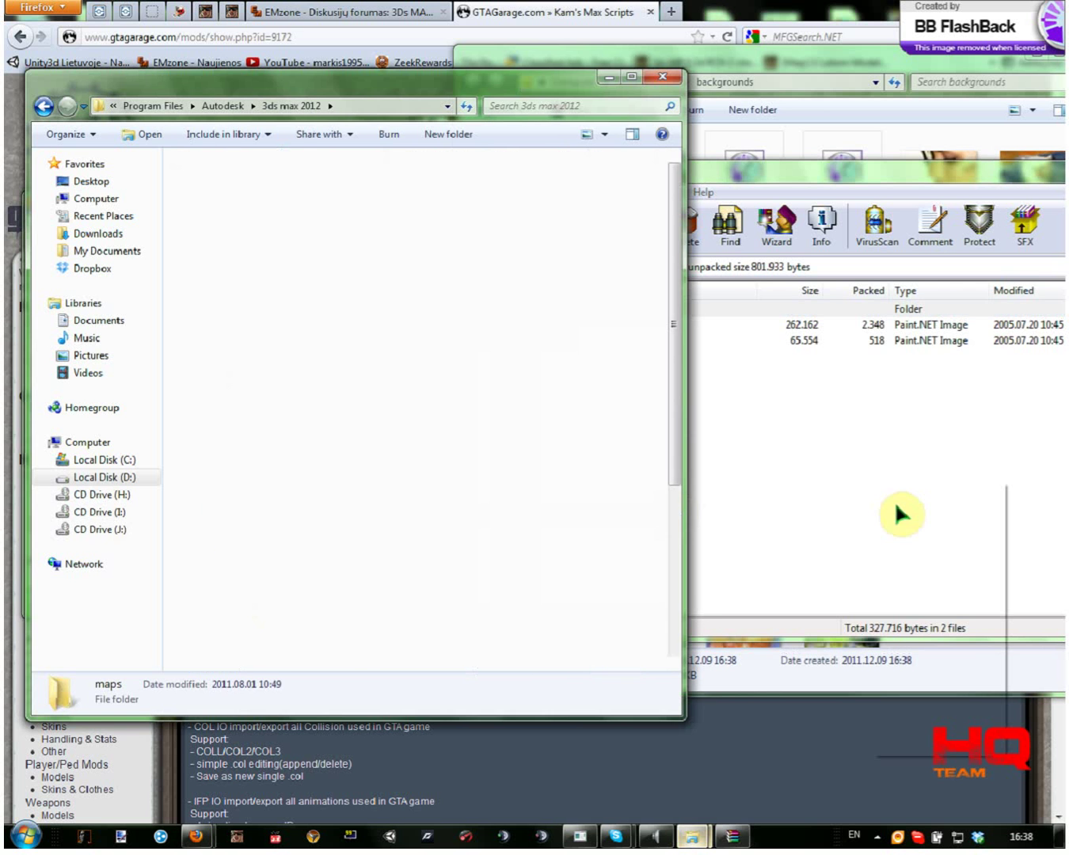
{"action": "left_click", "coordinate": [968, 501]}
{"action": "left_click", "coordinate": [606, 464]}
{"action": "left_click_drag", "start_coordinate": [607, 463], "coordinate": [344, 345]}
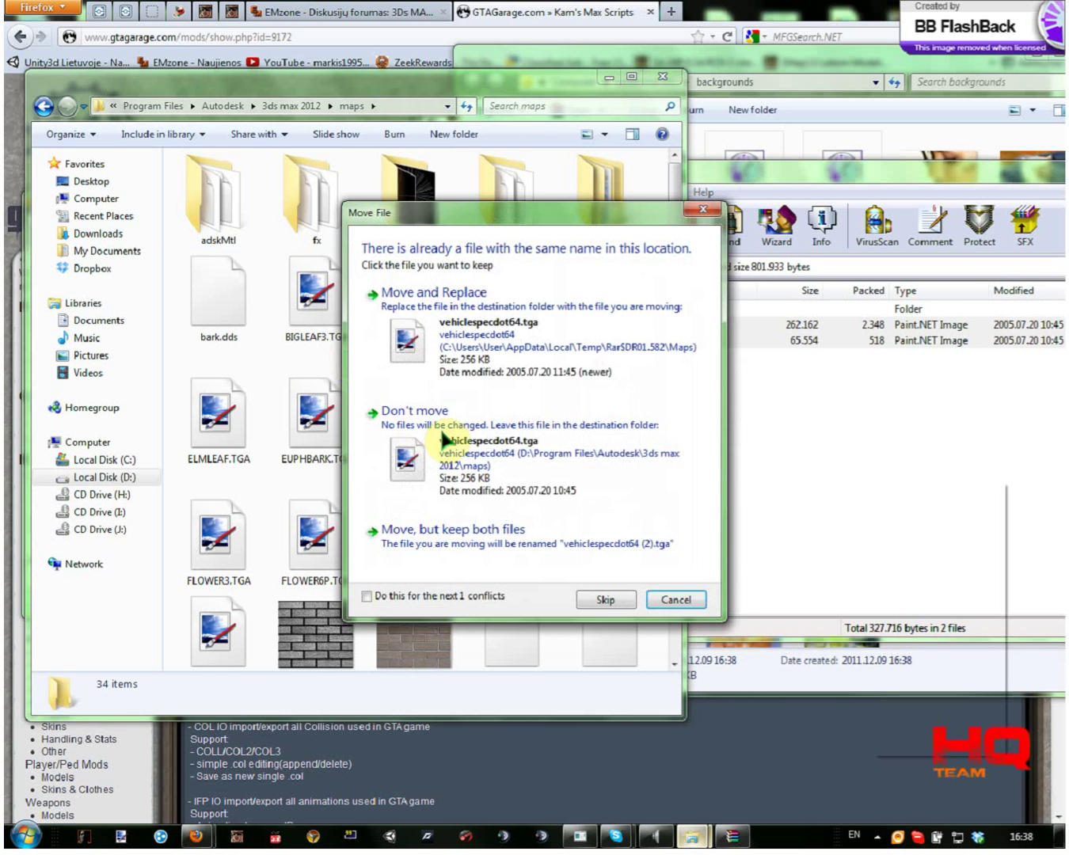
{"action": "left_click", "coordinate": [565, 307]}
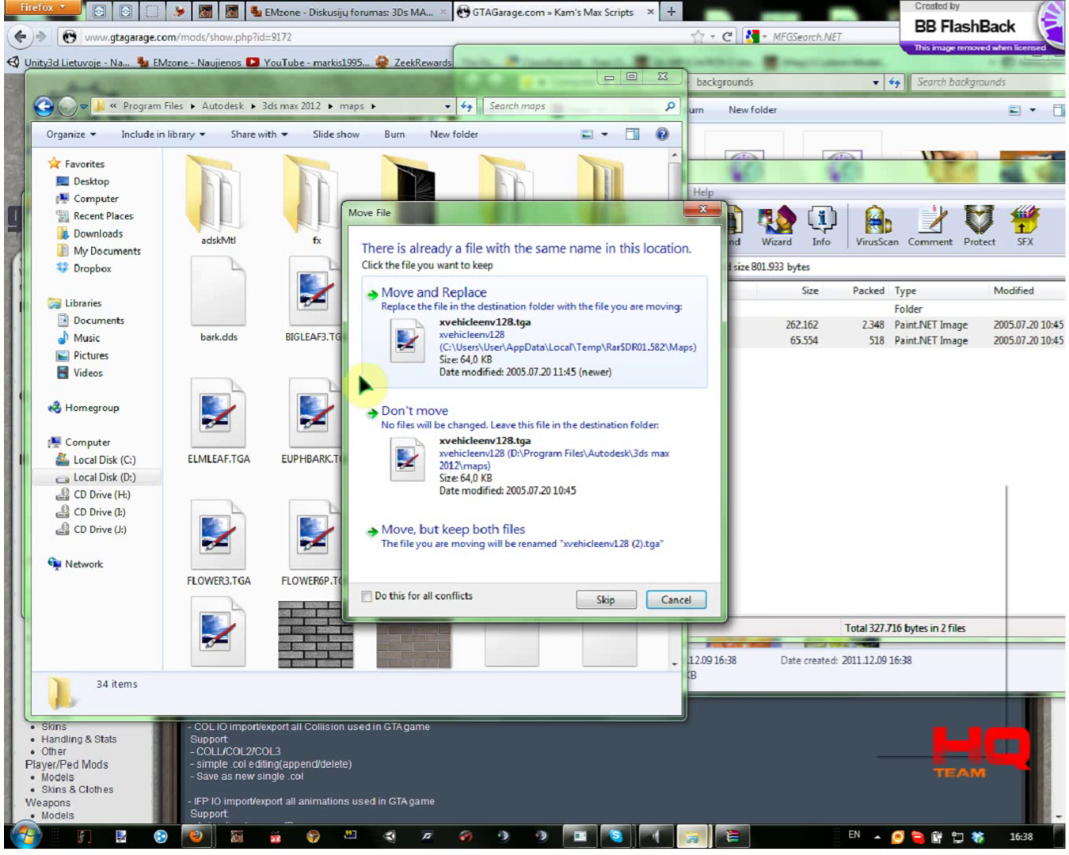
{"action": "left_click", "coordinate": [520, 297]}
- Return the file window to the 3ds max 2012 folder and open the scripts folder inside the archive
{"action": "left_click", "coordinate": [43, 106]}
{"action": "left_click", "coordinate": [823, 475]}
{"action": "left_click", "coordinate": [563, 336]}
{"action": "double_click", "coordinate": [489, 309]}
{"action": "double_click", "coordinate": [506, 327]}
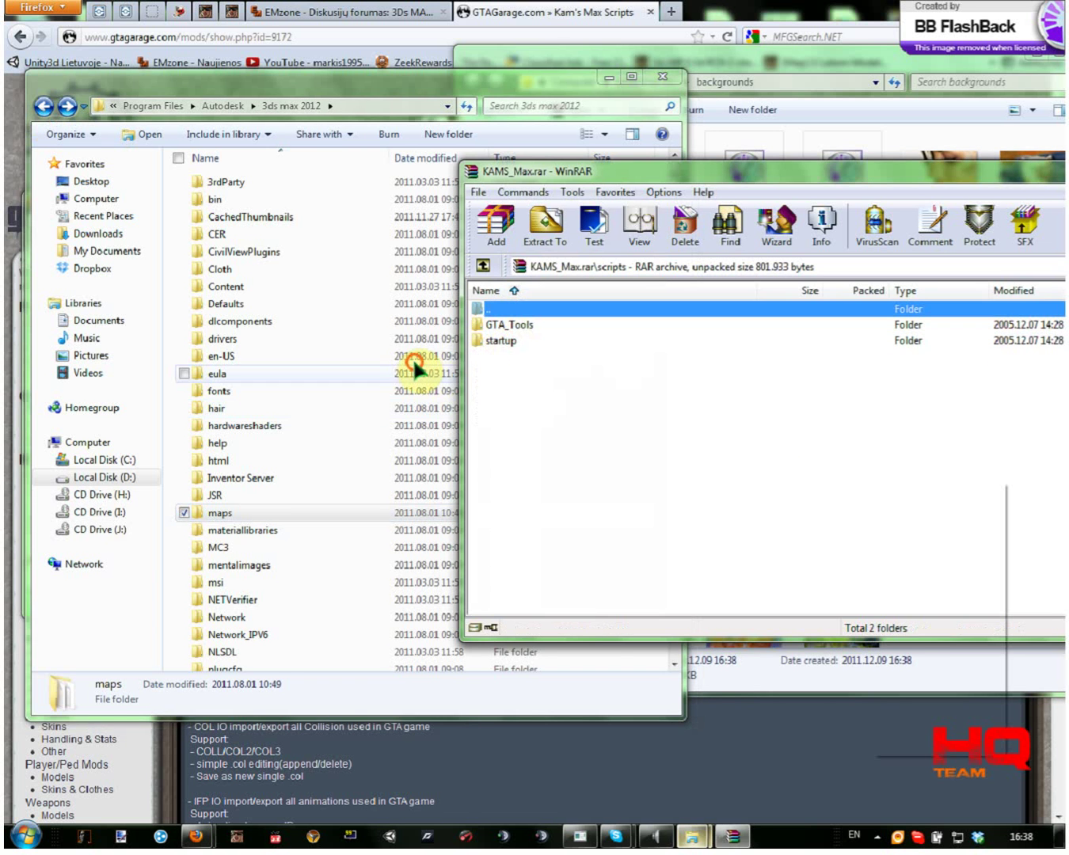
- Open the Scripts folder in 3ds max 2012 and select the GTA_Tools and Startup folders that match the archive's
{"action": "left_click", "coordinate": [413, 357]}
{"action": "scroll", "coordinate": [325, 562], "scroll_direction": "down", "scroll_amount": 3}
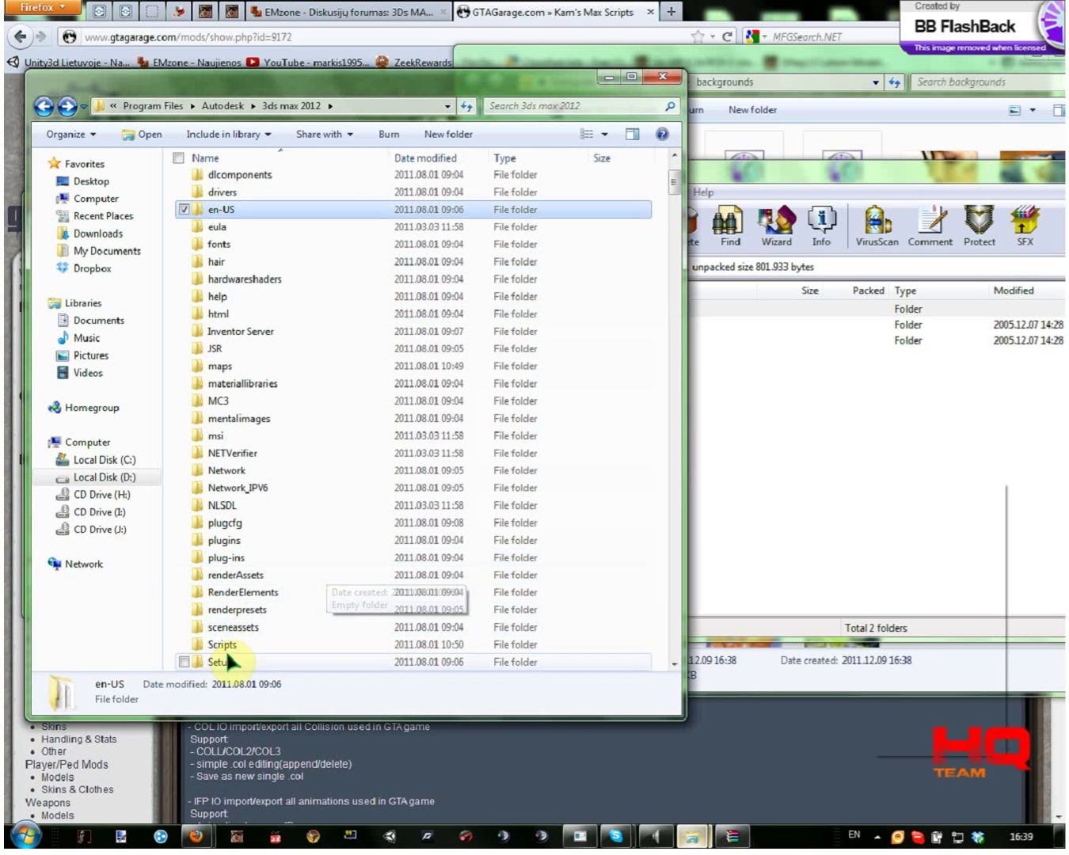
{"action": "double_click", "coordinate": [226, 644]}
{"action": "left_click", "coordinate": [852, 499]}
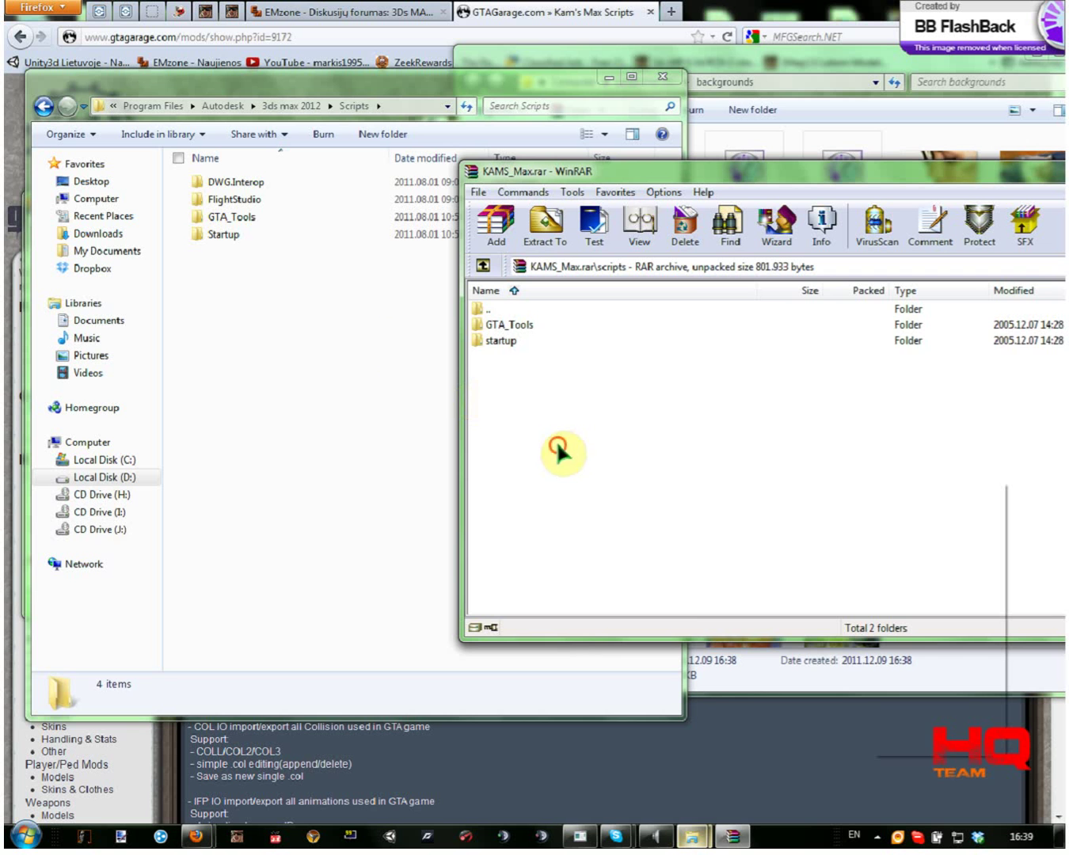
{"action": "left_click_drag", "start_coordinate": [557, 444], "coordinate": [380, 343]}
{"action": "left_click_drag", "start_coordinate": [247, 268], "coordinate": [226, 221]}
{"action": "left_click", "coordinate": [676, 479]}
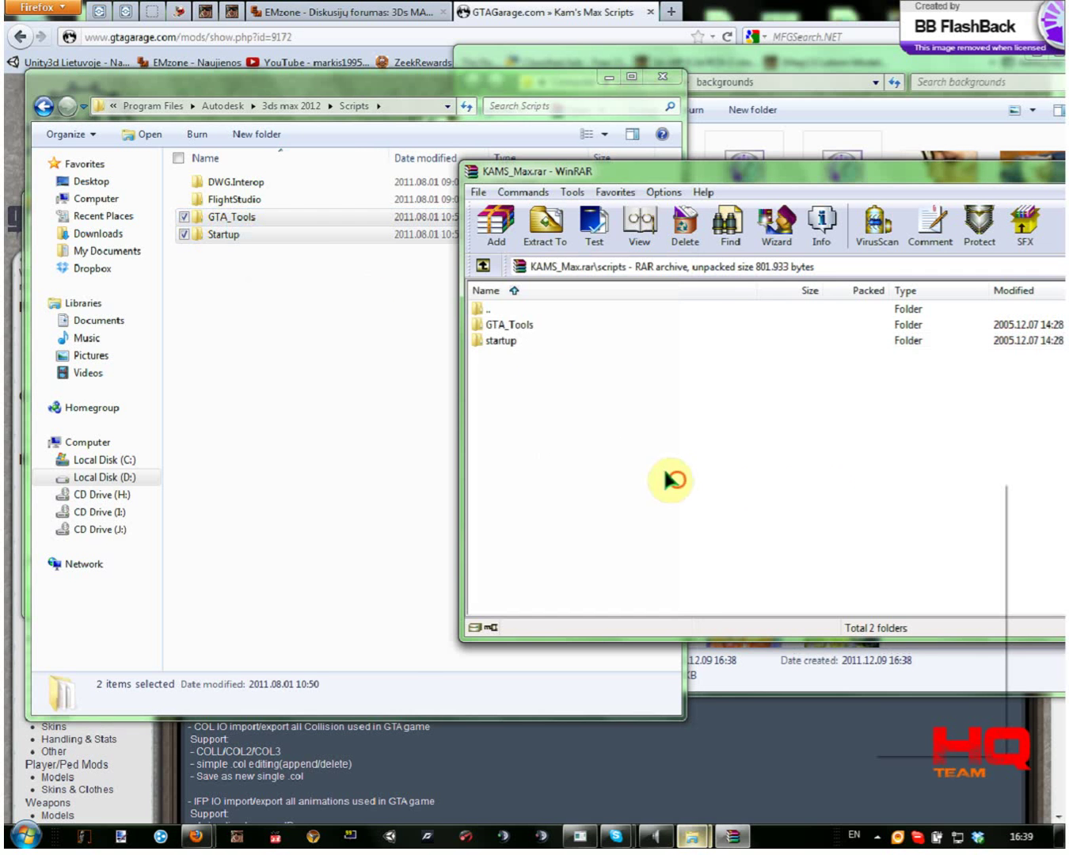
- Return both windows to their parent folders and read the installation instructions in the archive's Must_Read.txt
{"action": "double_click", "coordinate": [482, 308]}
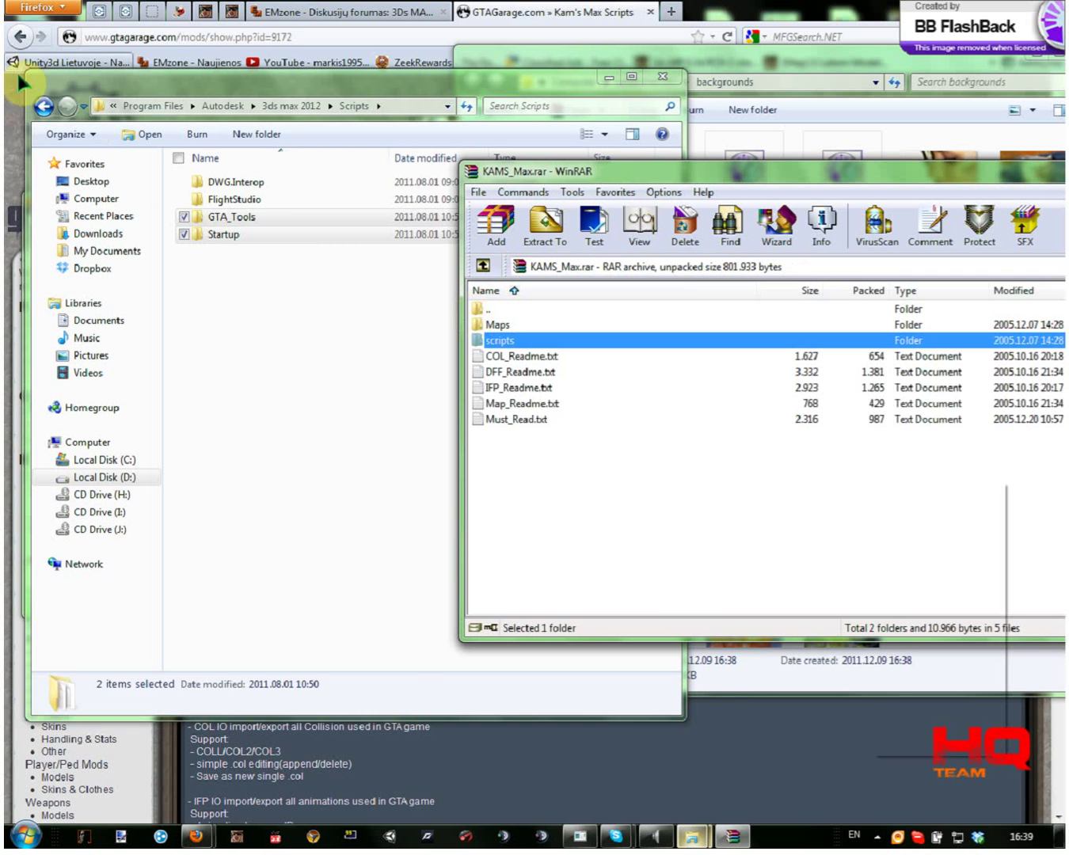
{"action": "left_click", "coordinate": [50, 107]}
{"action": "left_click", "coordinate": [735, 475]}
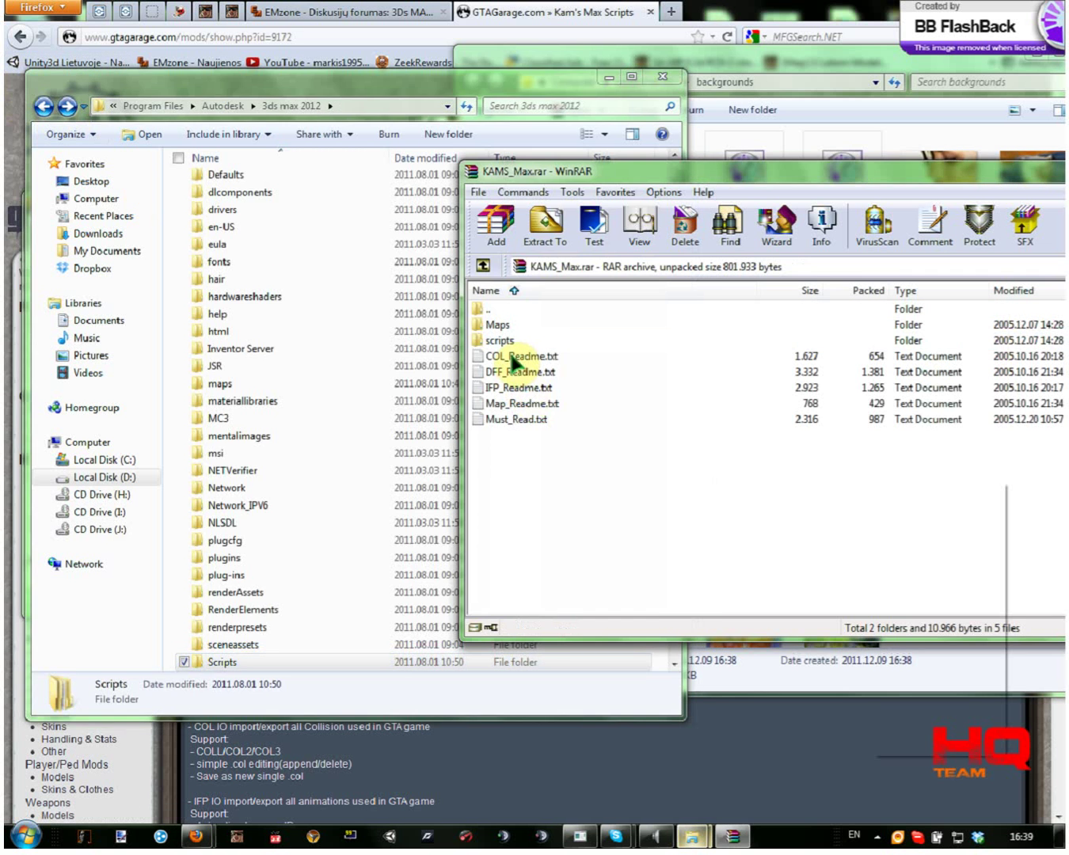
{"action": "left_click_drag", "start_coordinate": [544, 451], "coordinate": [520, 362]}
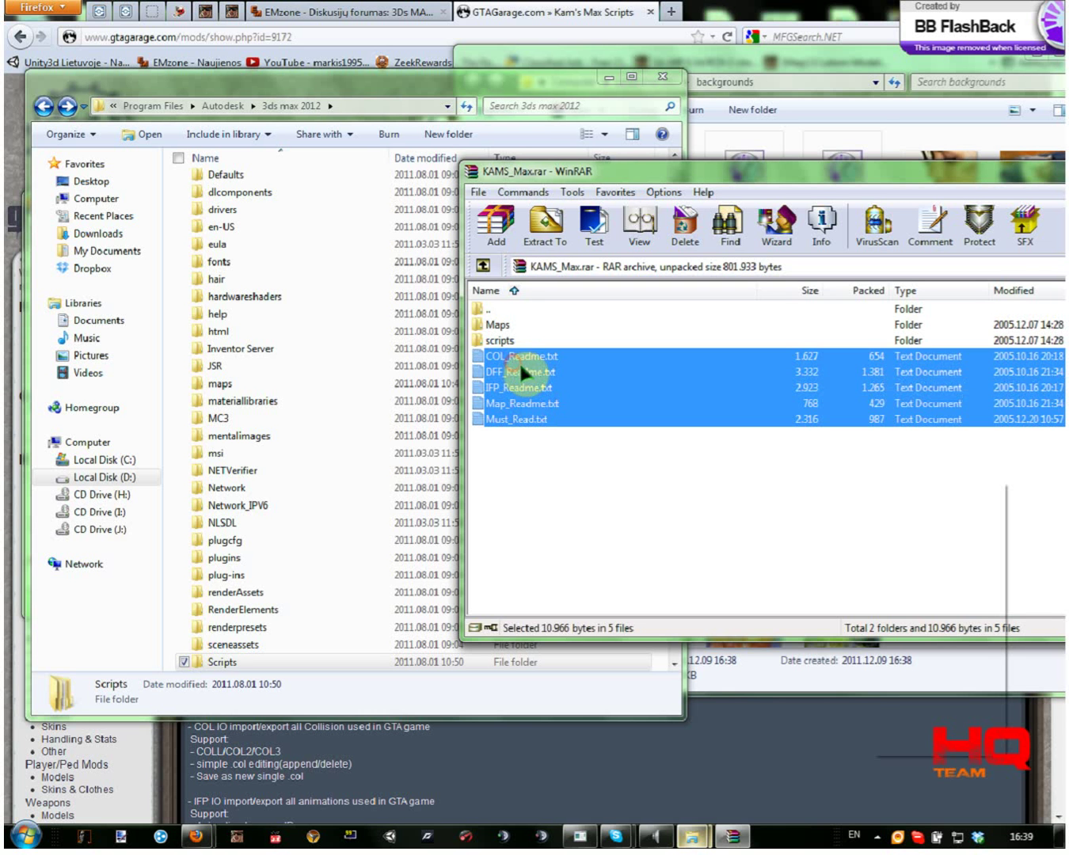
{"action": "double_click", "coordinate": [507, 419]}
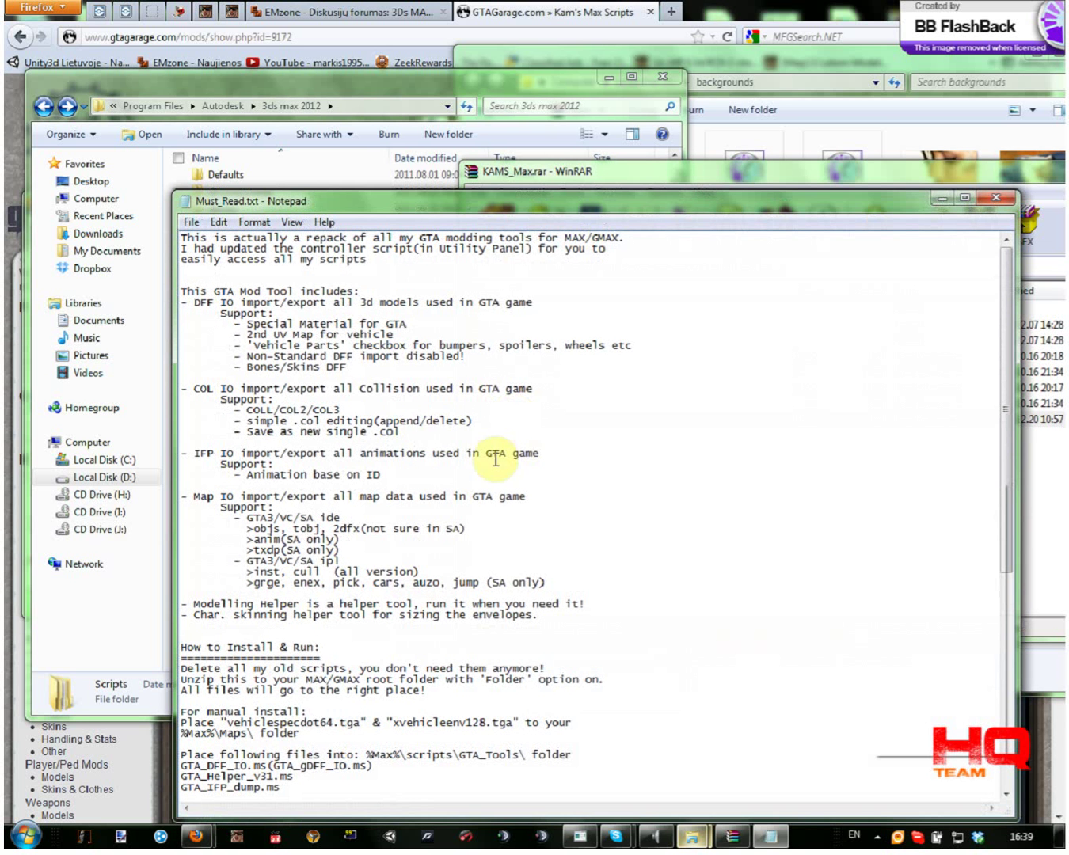
{"action": "scroll", "coordinate": [273, 340], "scroll_direction": "down", "scroll_amount": 11}
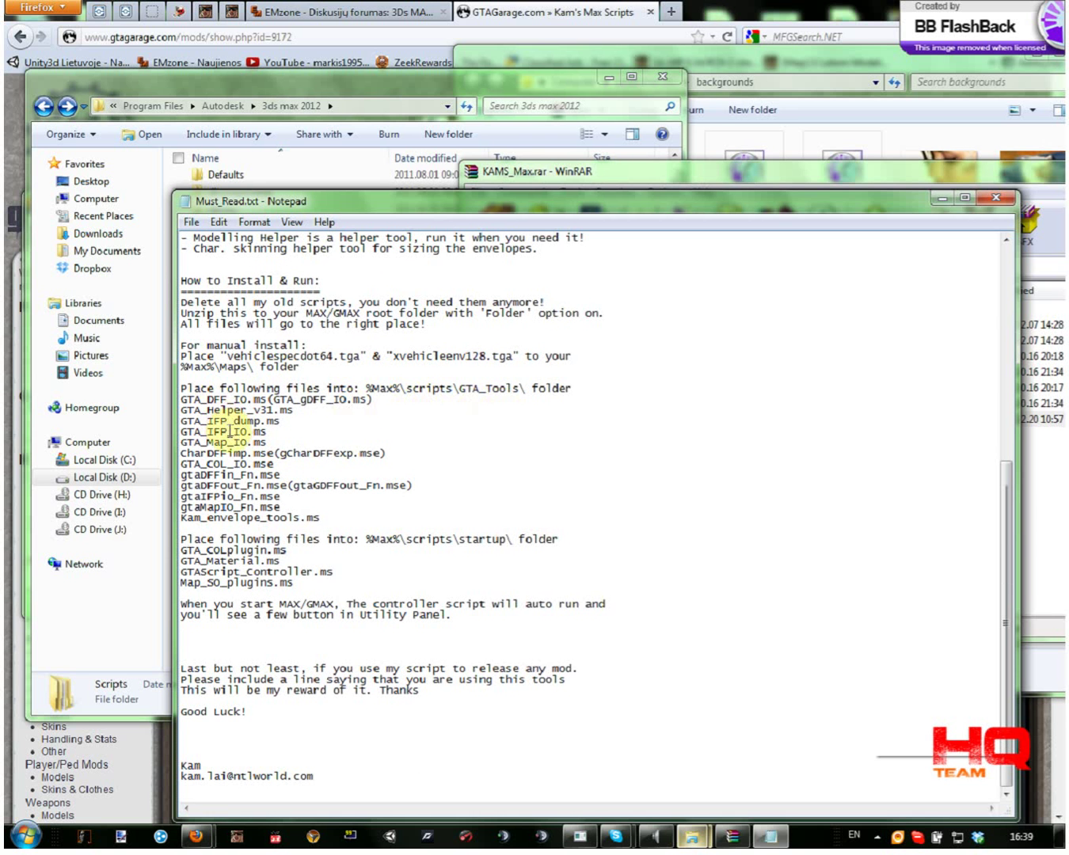
{"action": "scroll", "coordinate": [242, 434], "scroll_direction": "up", "scroll_amount": 11}
{"action": "left_click", "coordinate": [996, 197]}
- Move the archive window clear of the edge and look through DFF_Readme.txt for the material and UV map notes
{"action": "left_click", "coordinate": [814, 470]}
{"action": "left_click_drag", "start_coordinate": [617, 169], "coordinate": [338, 177]}
{"action": "left_click_drag", "start_coordinate": [408, 487], "coordinate": [297, 366]}
{"action": "left_click", "coordinate": [328, 413]}
{"action": "double_click", "coordinate": [263, 377]}
{"action": "scroll", "coordinate": [344, 448], "scroll_direction": "down", "scroll_amount": 5}
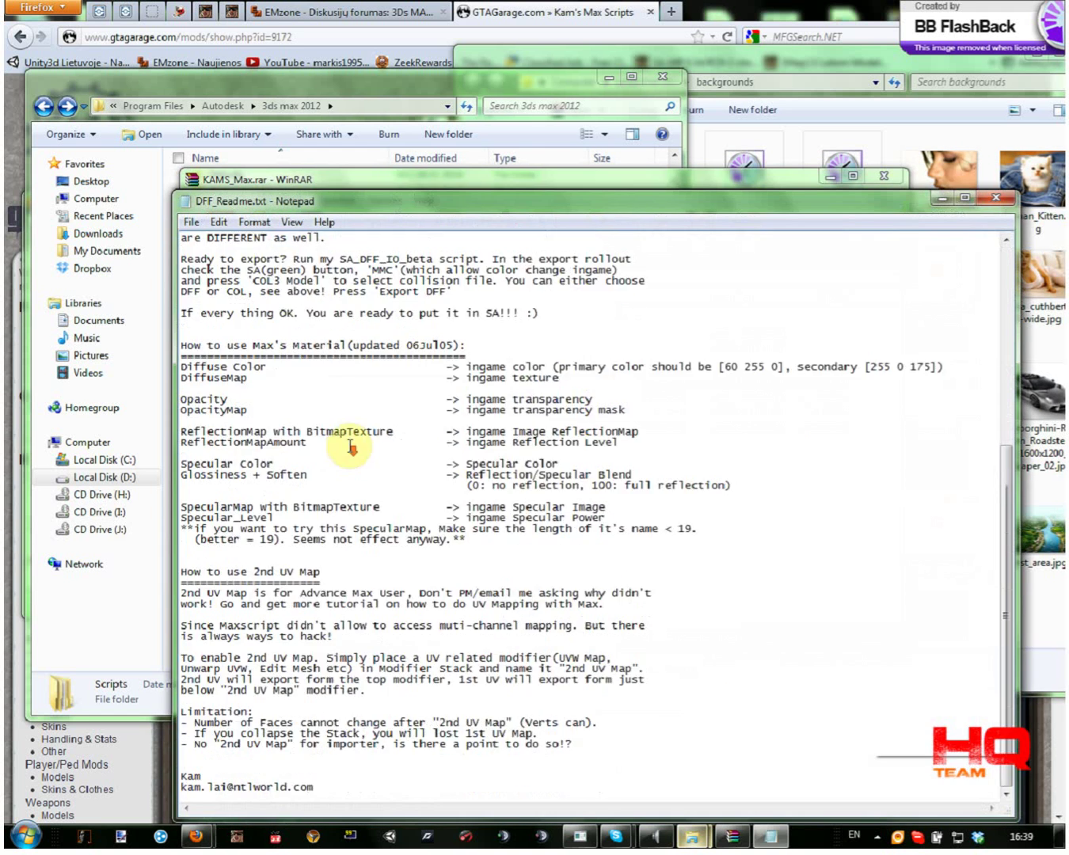
{"action": "left_click", "coordinate": [996, 197]}
- Close the archive and the 3ds max 2012 folder, and move the backgrounds folder window fully into view
{"action": "left_click", "coordinate": [883, 176]}
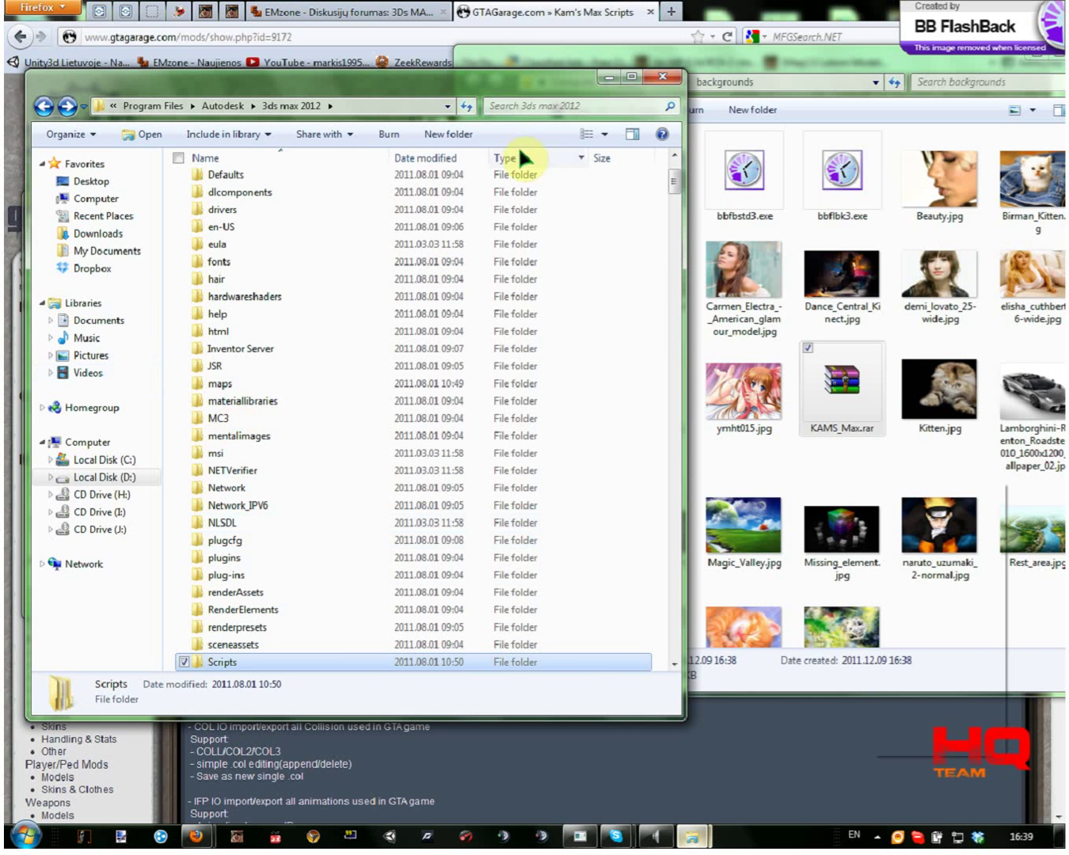
{"action": "left_click", "coordinate": [656, 80]}
{"action": "left_click_drag", "start_coordinate": [983, 62], "coordinate": [870, 87]}
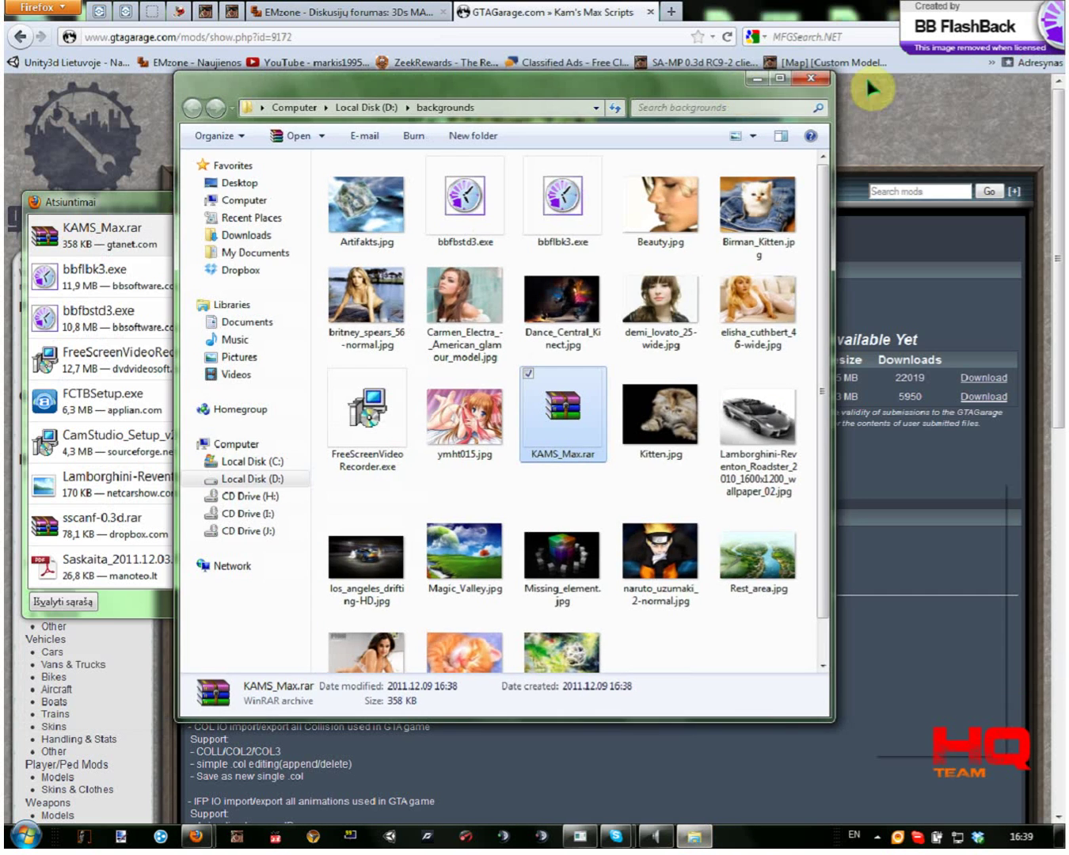
- Close the backgrounds folder and the browser's downloads list, and minimise the browser to reveal the desktop
{"action": "left_click", "coordinate": [809, 80]}
{"action": "left_click", "coordinate": [448, 202]}
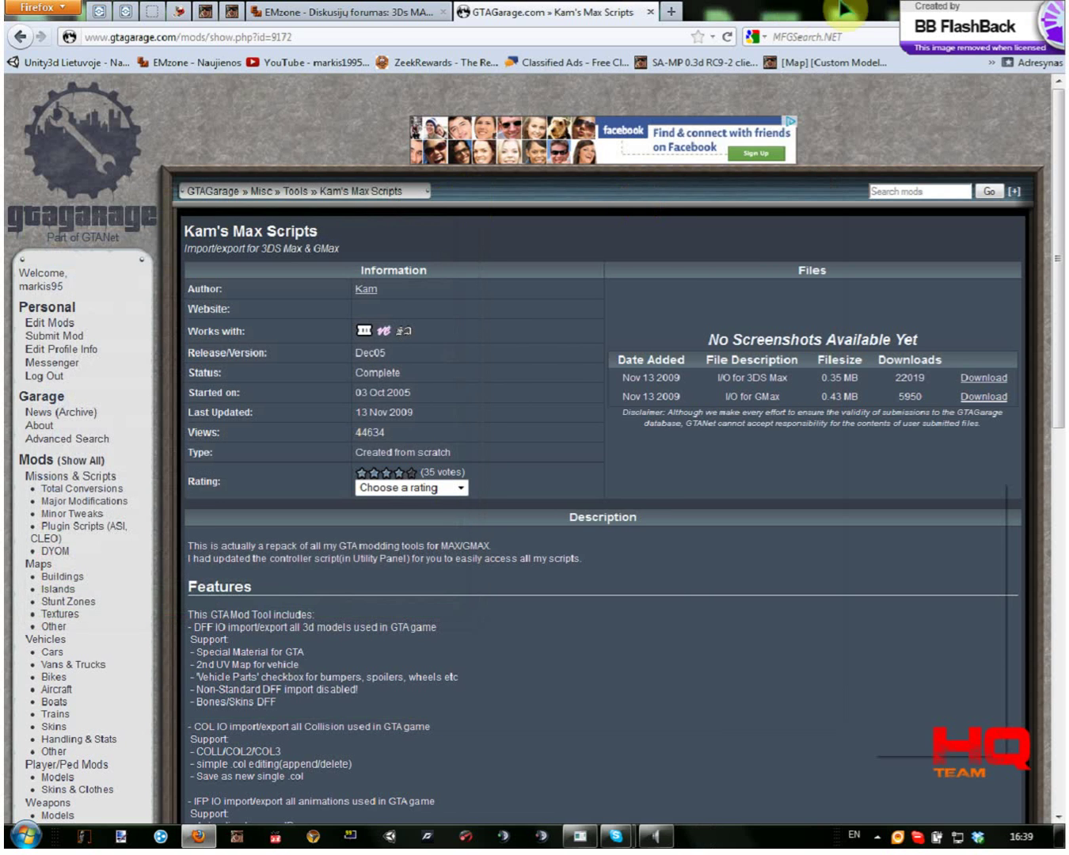
{"action": "left_click", "coordinate": [1002, 7]}
{"action": "left_click", "coordinate": [1032, 428]}
{"action": "left_click", "coordinate": [981, 69]}
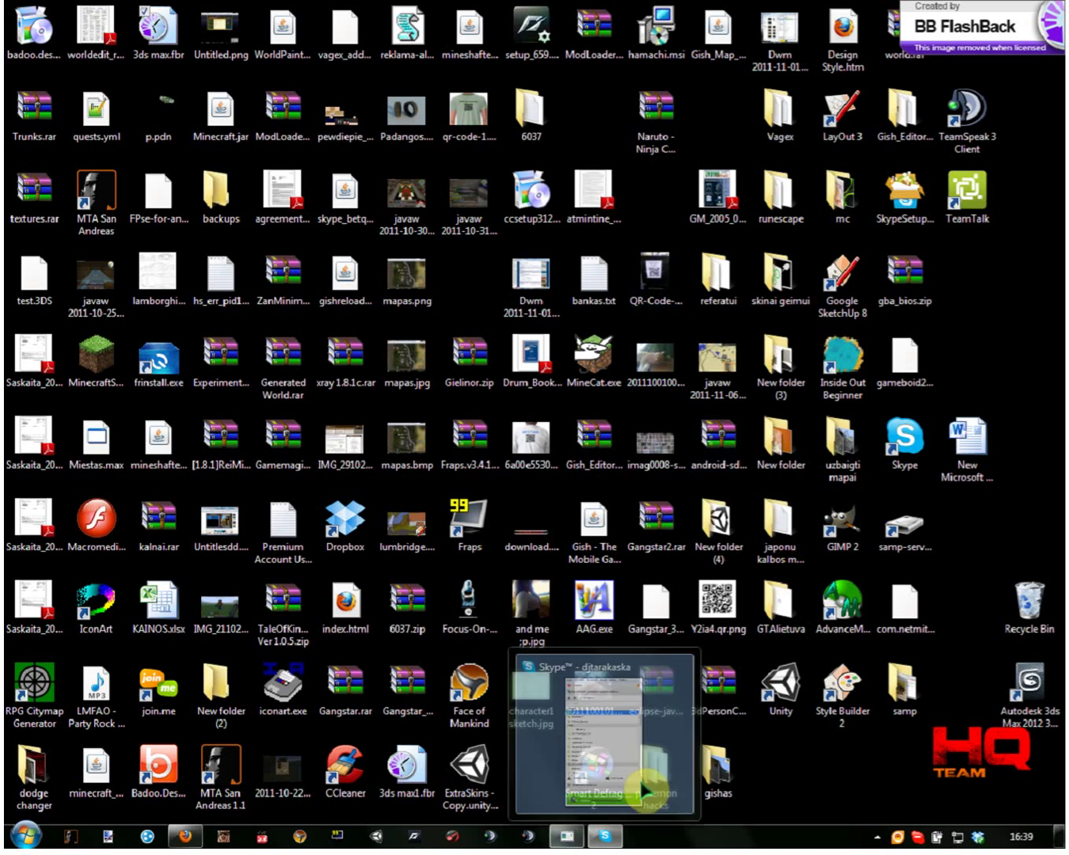
{"action": "left_click", "coordinate": [877, 837]}
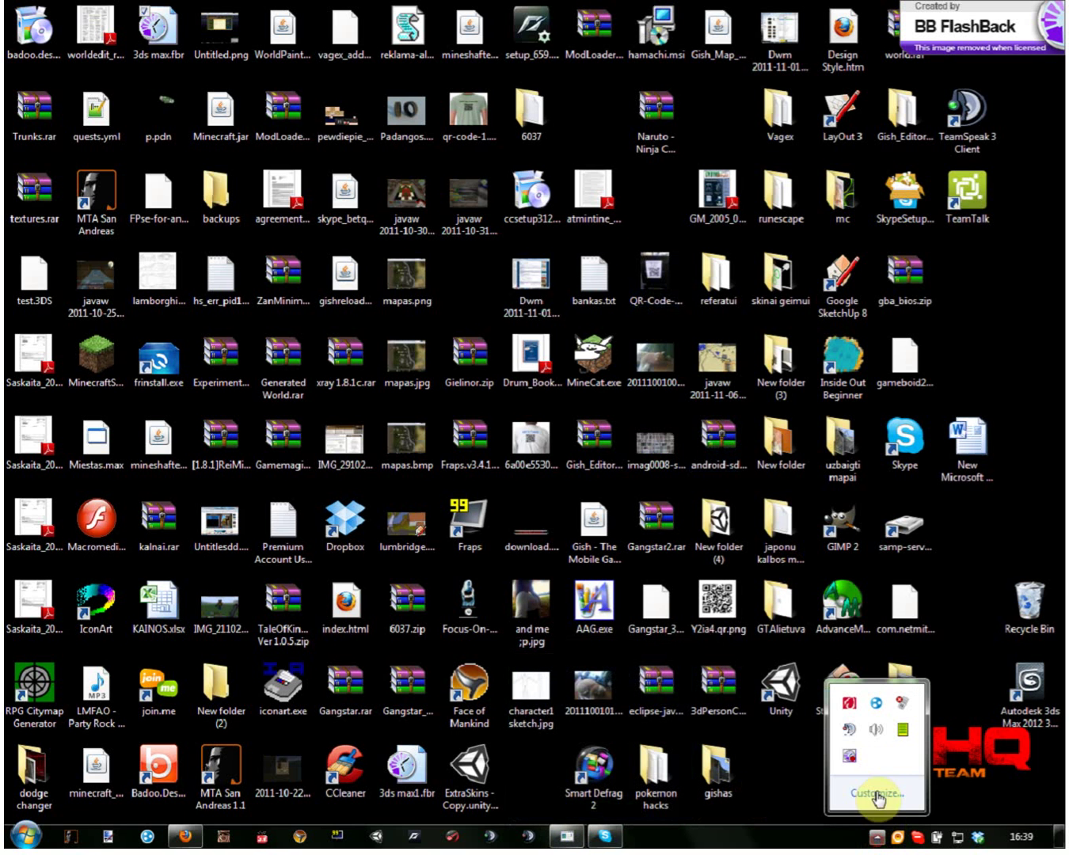
{"action": "double_click", "coordinate": [842, 755]}
{"action": "left_click_drag", "start_coordinate": [601, 613], "coordinate": [744, 400]}
{"action": "left_click_drag", "start_coordinate": [767, 332], "coordinate": [768, 327]}
{"action": "left_click", "coordinate": [751, 384]}
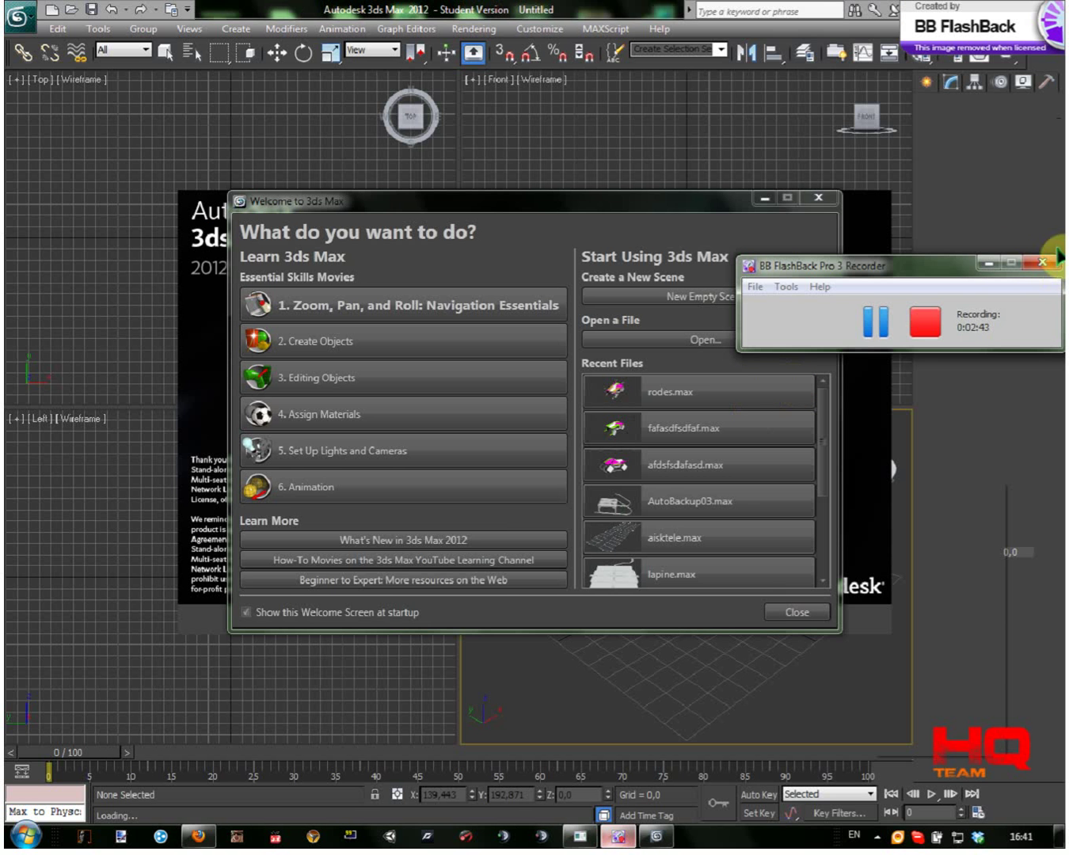
{"action": "left_click", "coordinate": [988, 264]}
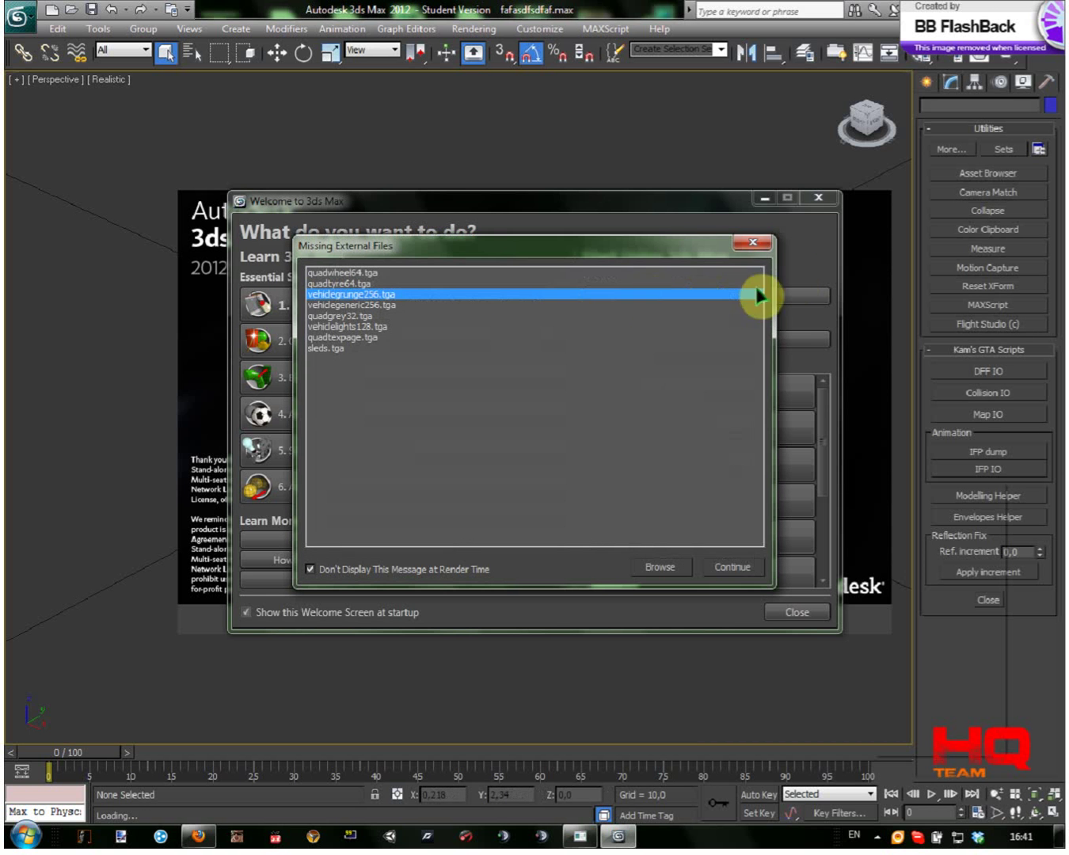
- In 3ds Max, dismiss the Missing External Files list and try to start a new empty scene from the welcome screen
{"action": "left_click", "coordinate": [759, 247]}
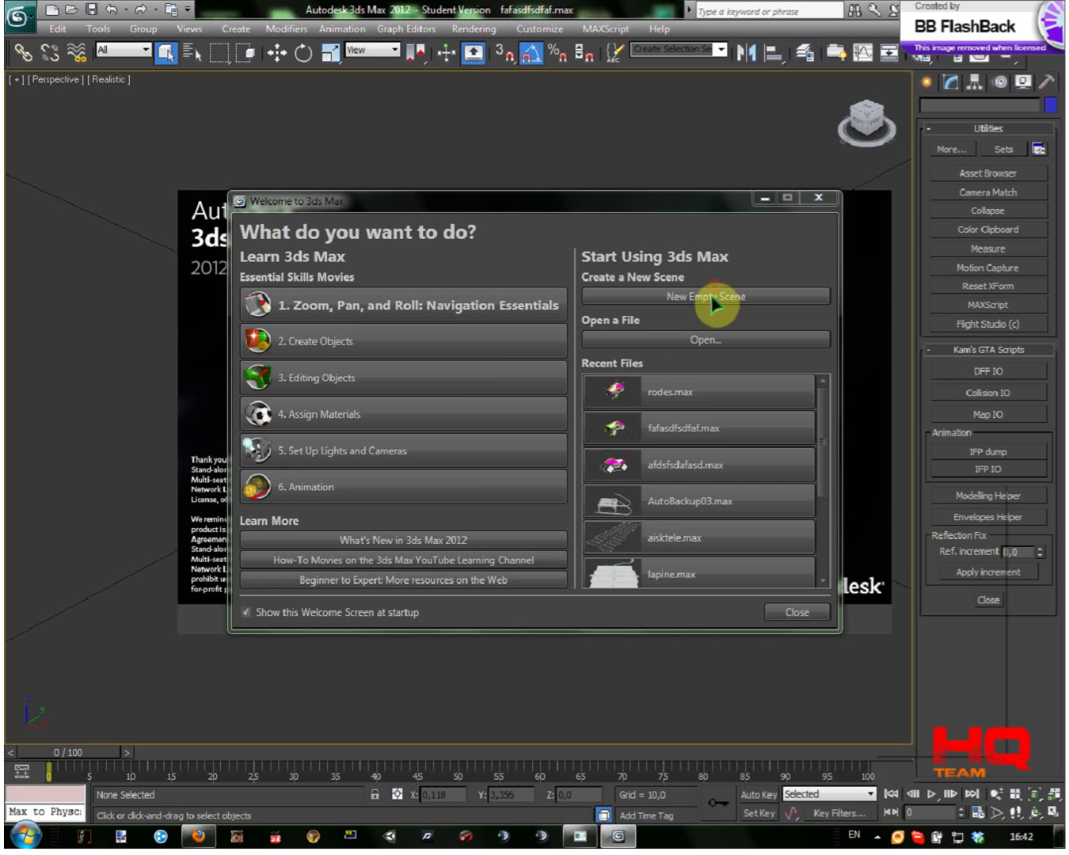
{"action": "left_click", "coordinate": [714, 301]}
{"action": "left_click", "coordinate": [545, 620]}
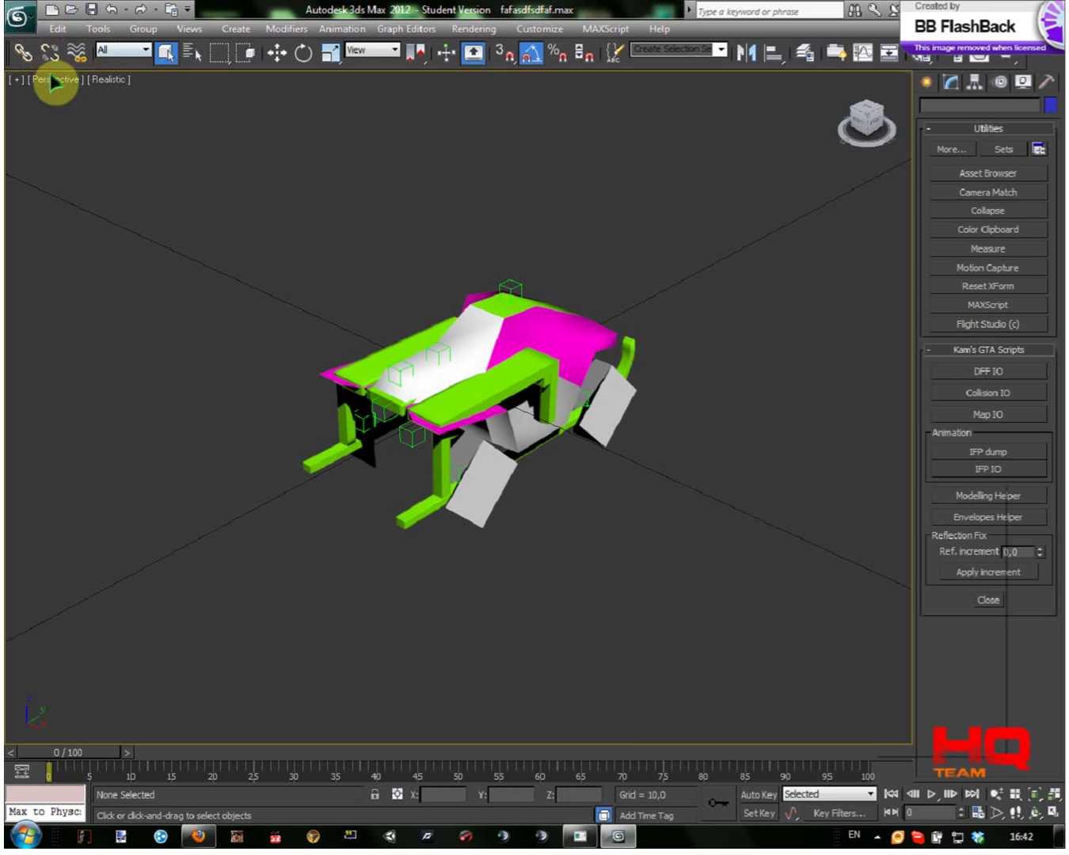
- Reset 3ds Max to clear the vehicle model from the scene
{"action": "left_click", "coordinate": [18, 16]}
{"action": "left_click", "coordinate": [364, 405]}
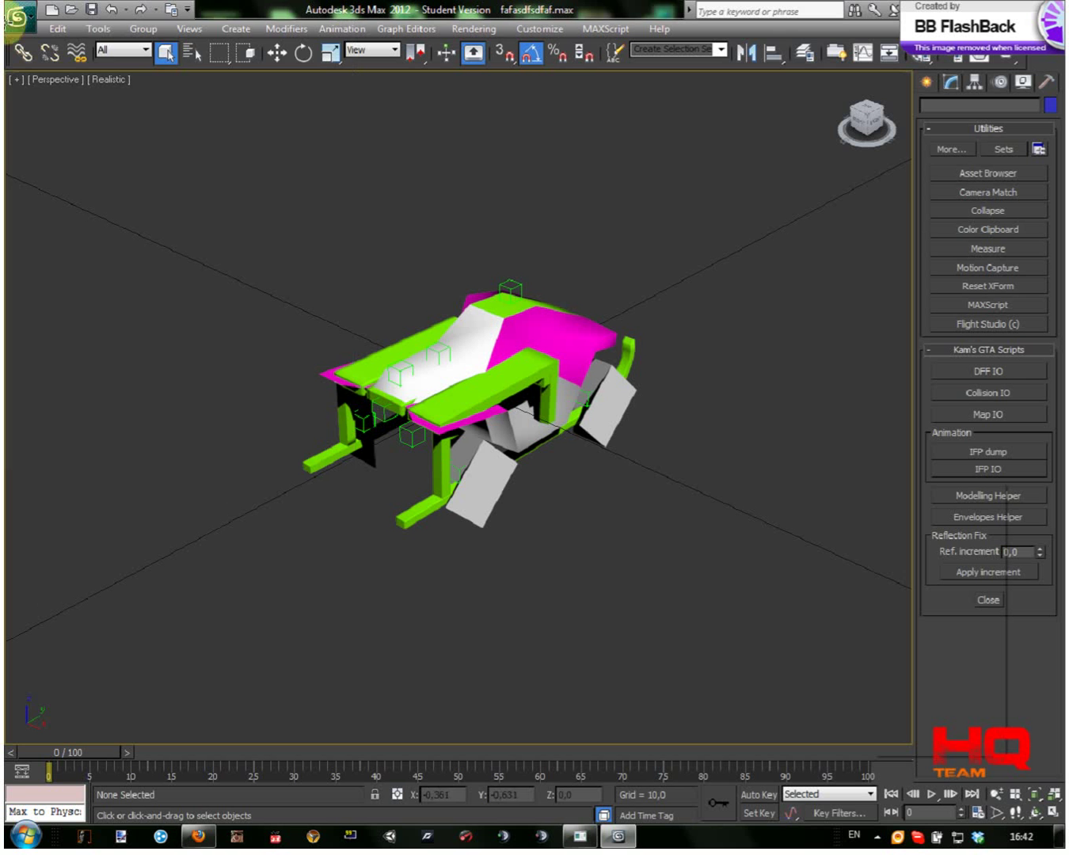
{"action": "left_click", "coordinate": [18, 18]}
{"action": "left_click", "coordinate": [54, 89]}
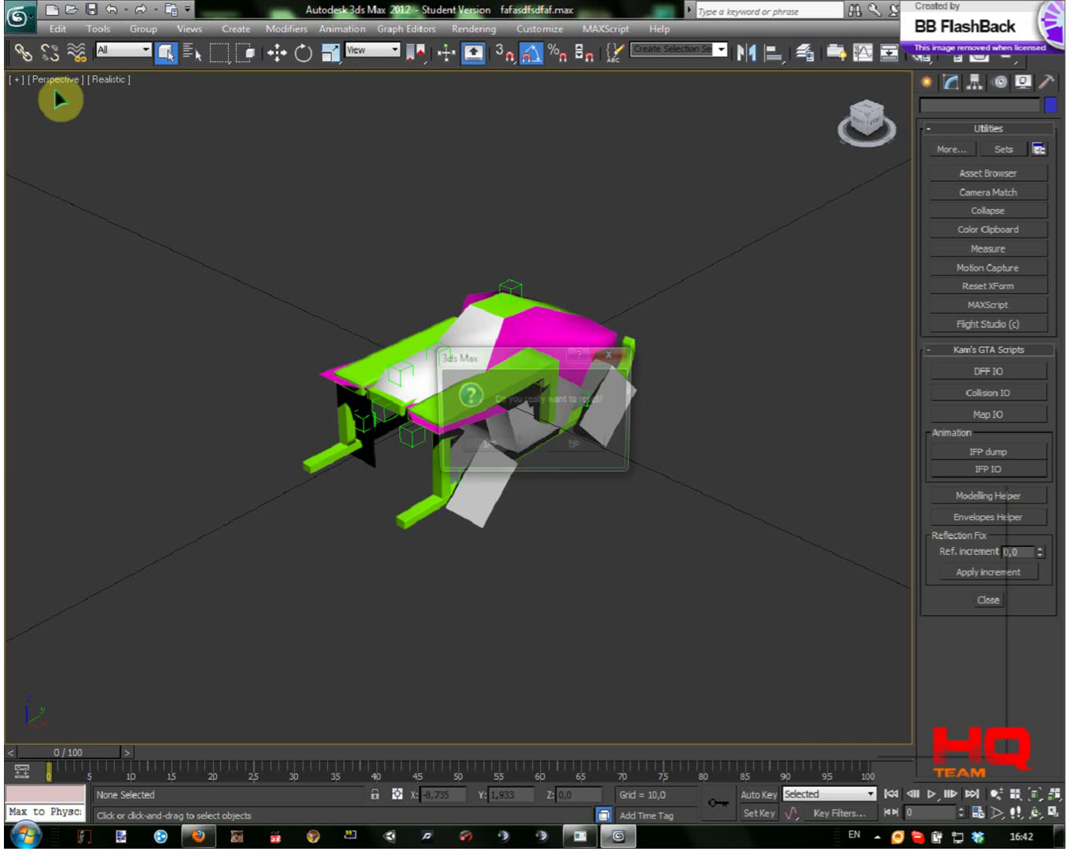
{"action": "left_click", "coordinate": [485, 447]}
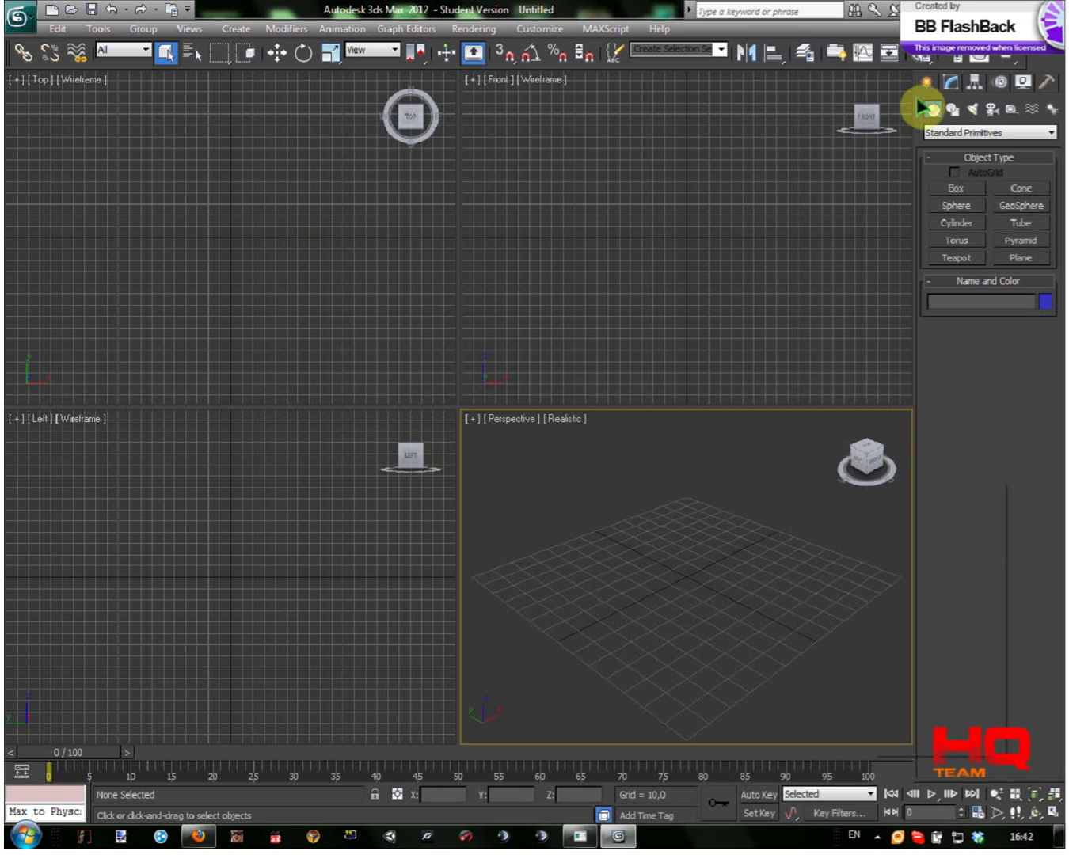
- Show the Utilities with Kam's GTA Scripts and maximize the Perspective viewport
{"action": "left_click", "coordinate": [1047, 82]}
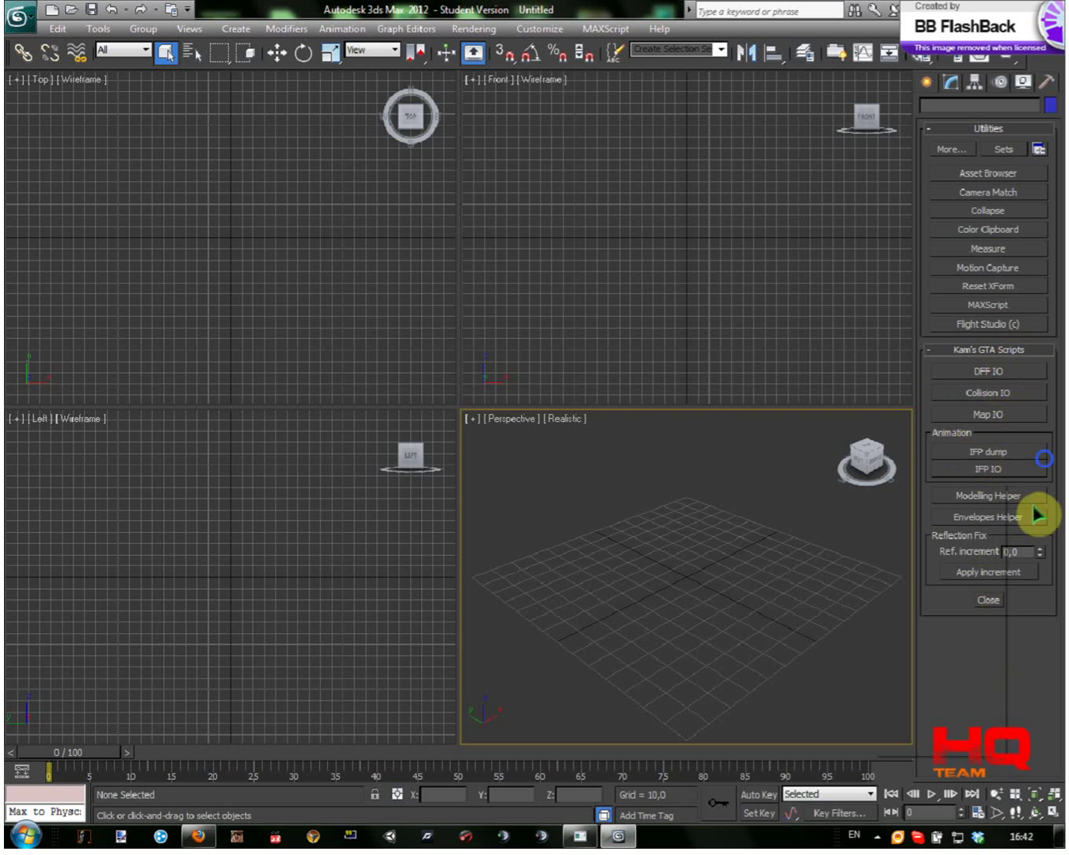
{"action": "left_click", "coordinate": [681, 595]}
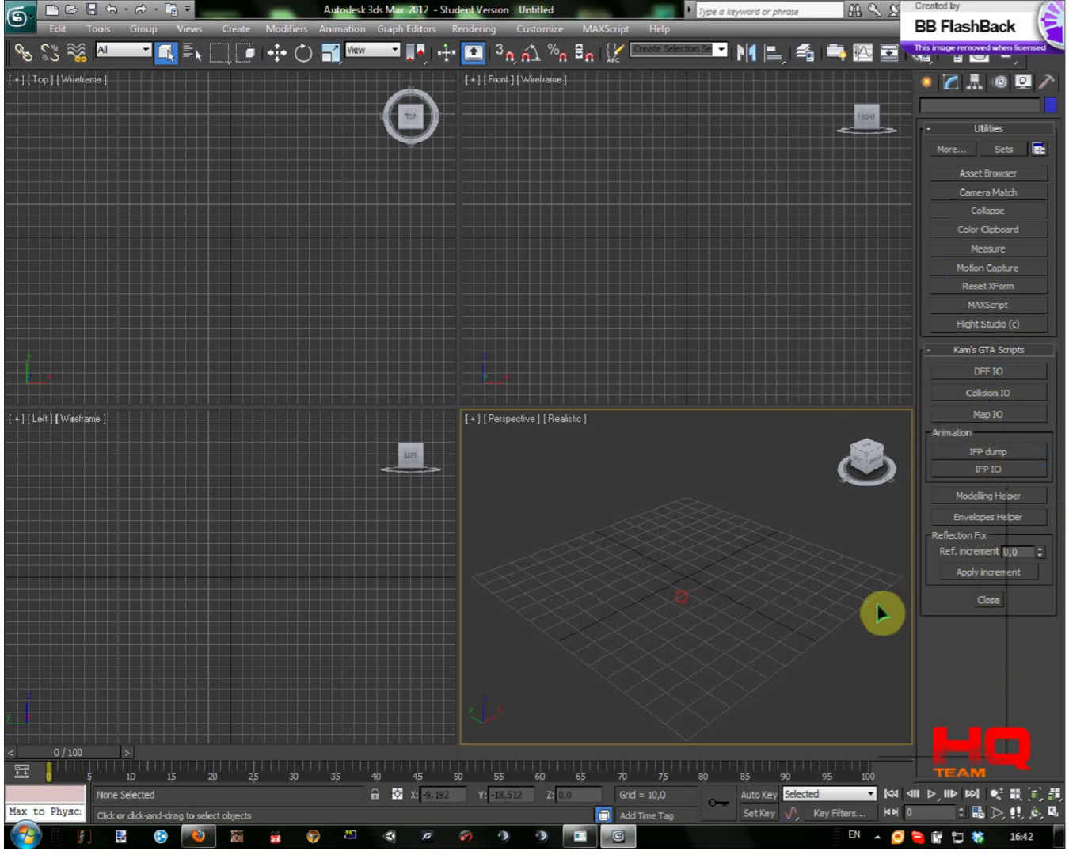
{"action": "left_click", "coordinate": [1050, 820]}
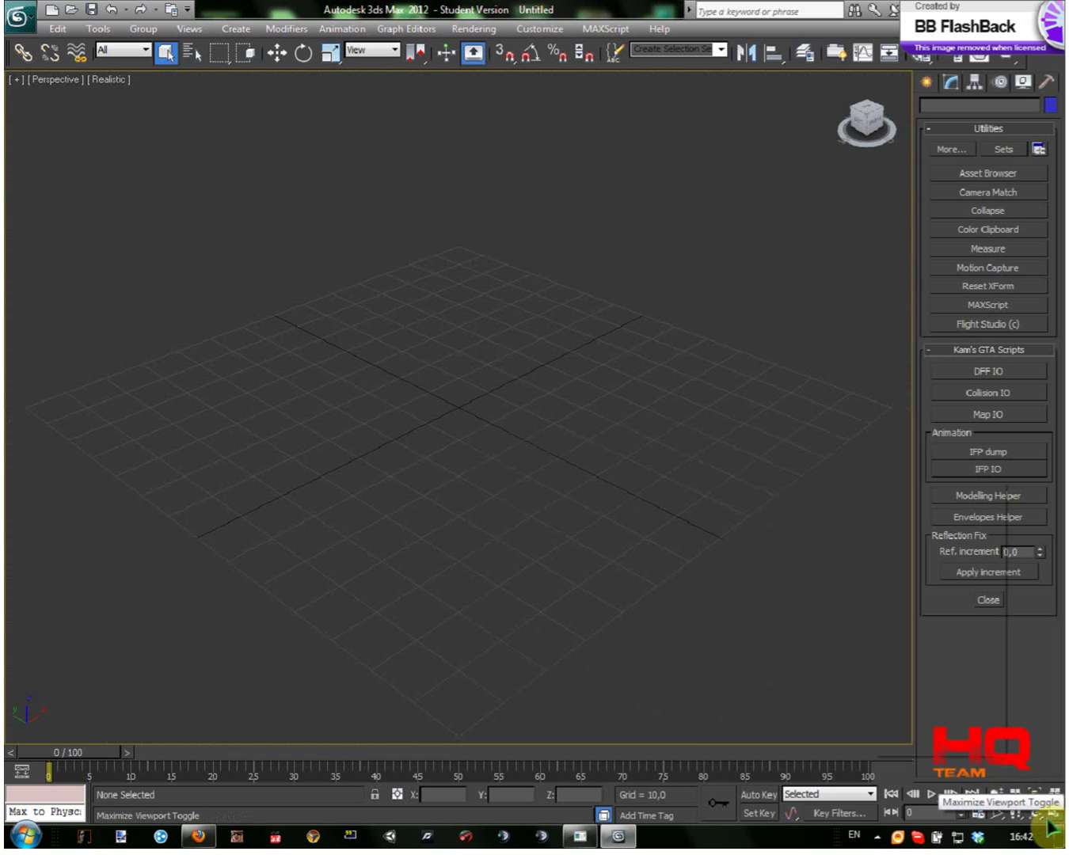
- Examine the Front viewport in place of Perspective, and return to the maximized Perspective grid to view it at different zoom levels
{"action": "left_click", "coordinate": [1051, 824]}
{"action": "left_click", "coordinate": [619, 216]}
{"action": "left_click", "coordinate": [1050, 821]}
{"action": "left_click", "coordinate": [1051, 822]}
{"action": "left_click", "coordinate": [772, 675]}
{"action": "left_click", "coordinate": [1049, 821]}
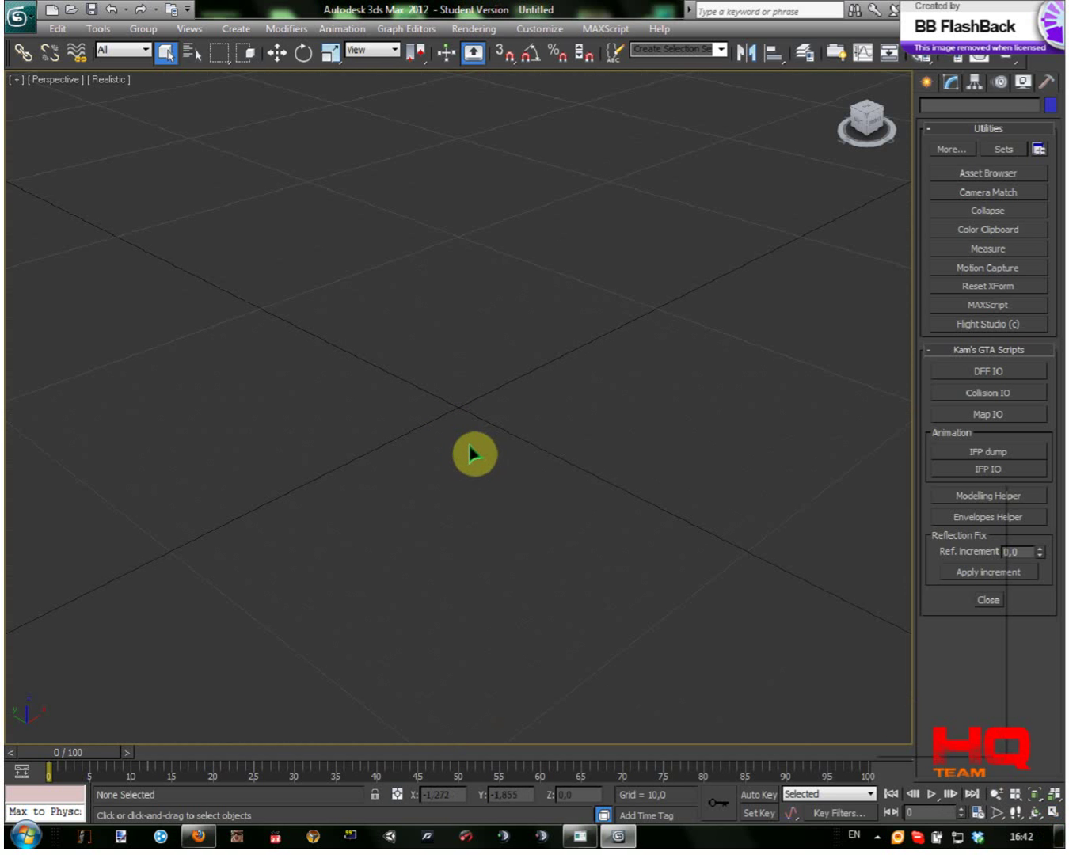
{"action": "scroll", "coordinate": [479, 442], "scroll_direction": "down", "scroll_amount": 4}
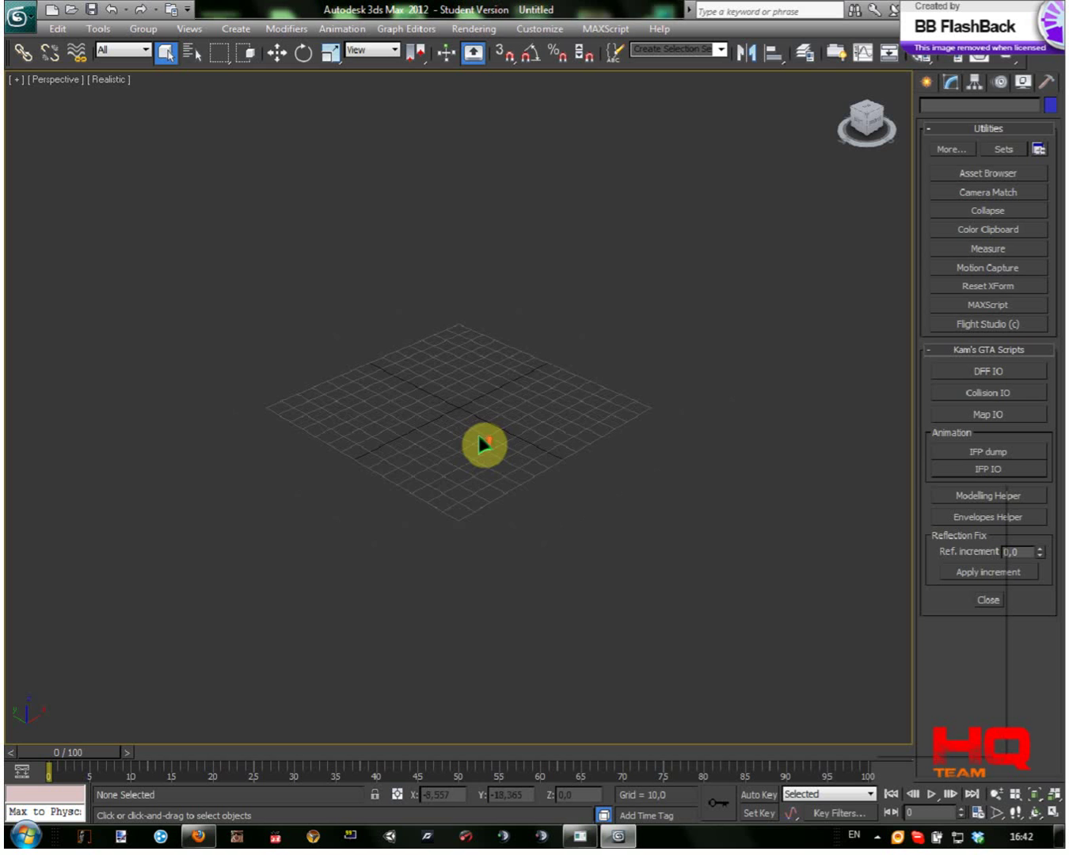
{"action": "scroll", "coordinate": [487, 498], "scroll_direction": "up", "scroll_amount": 5}
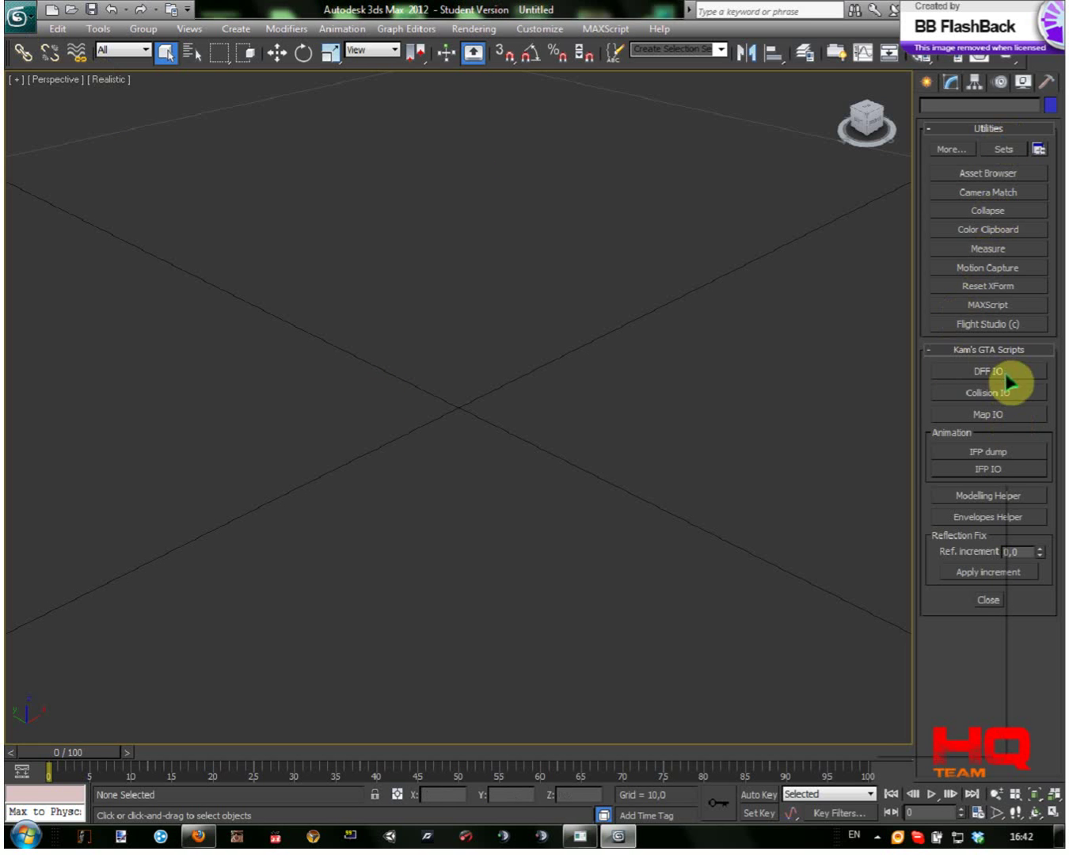
- Browse drive D: to Users\User\Downloads\GTA SA [RIP] by Shroom in Windows Explorer and select snowman.dff
{"action": "left_click", "coordinate": [24, 835]}
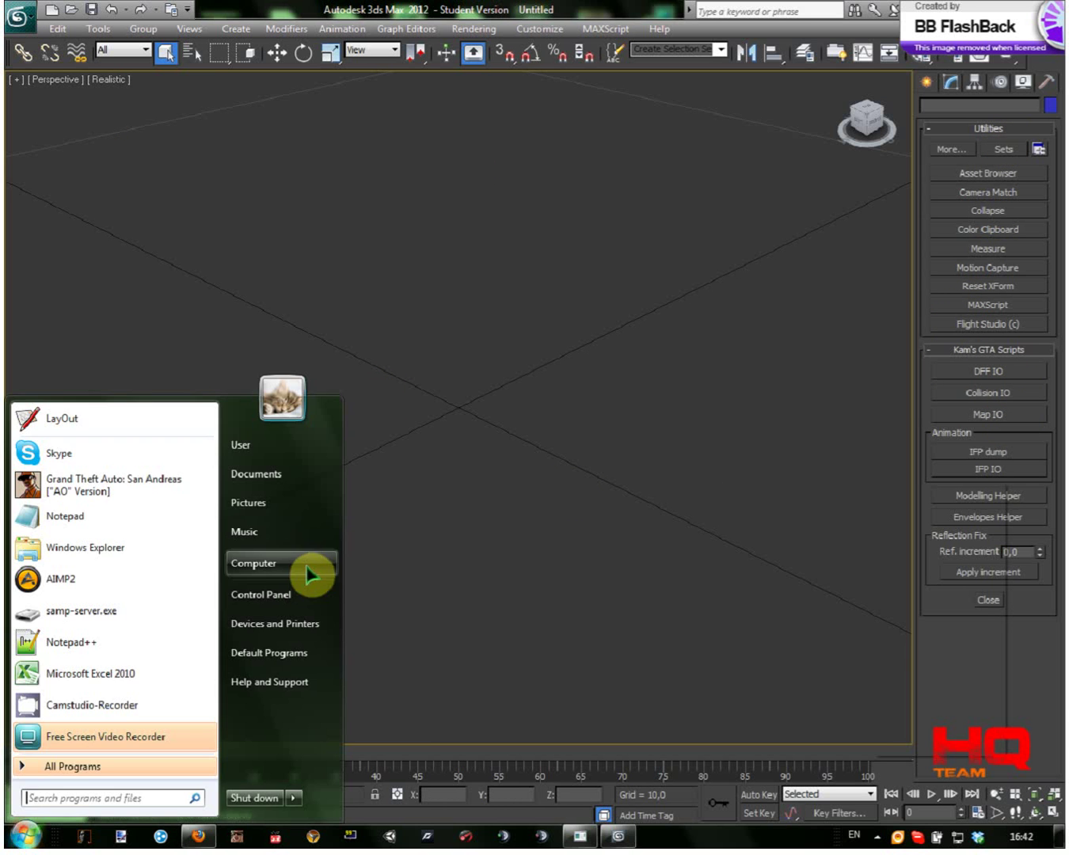
{"action": "left_click", "coordinate": [307, 566]}
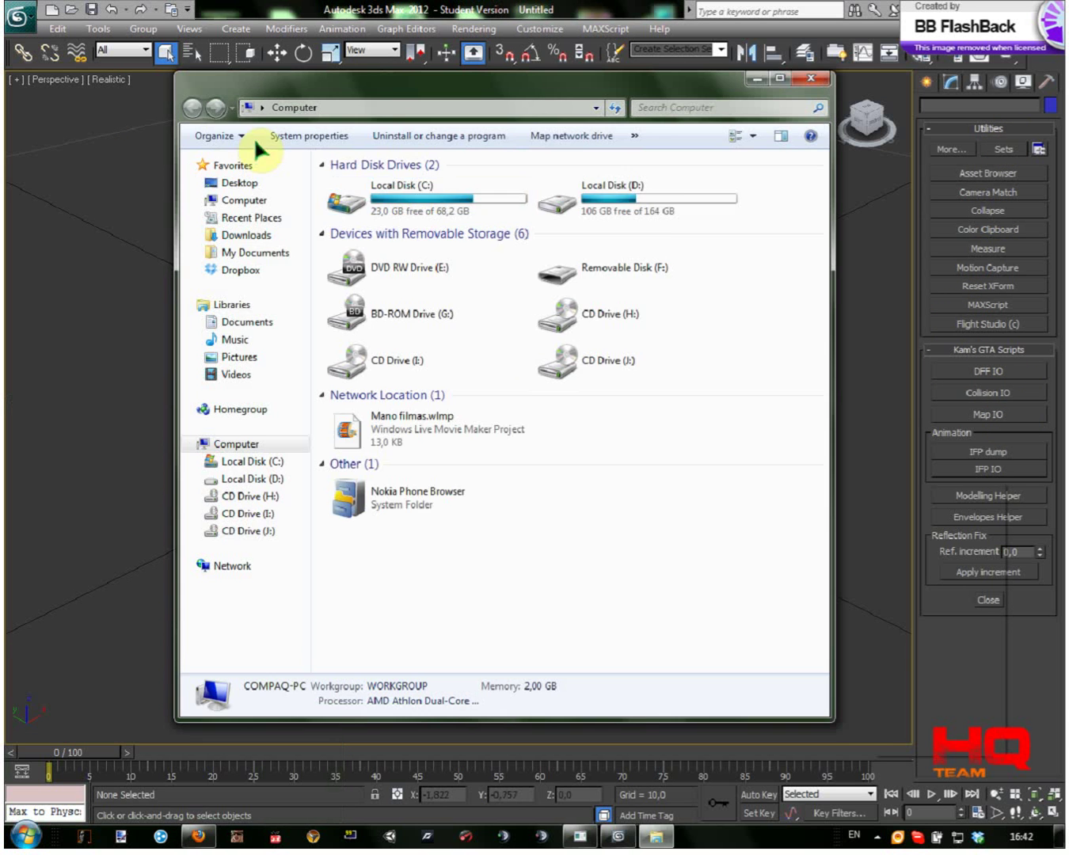
{"action": "double_click", "coordinate": [655, 205]}
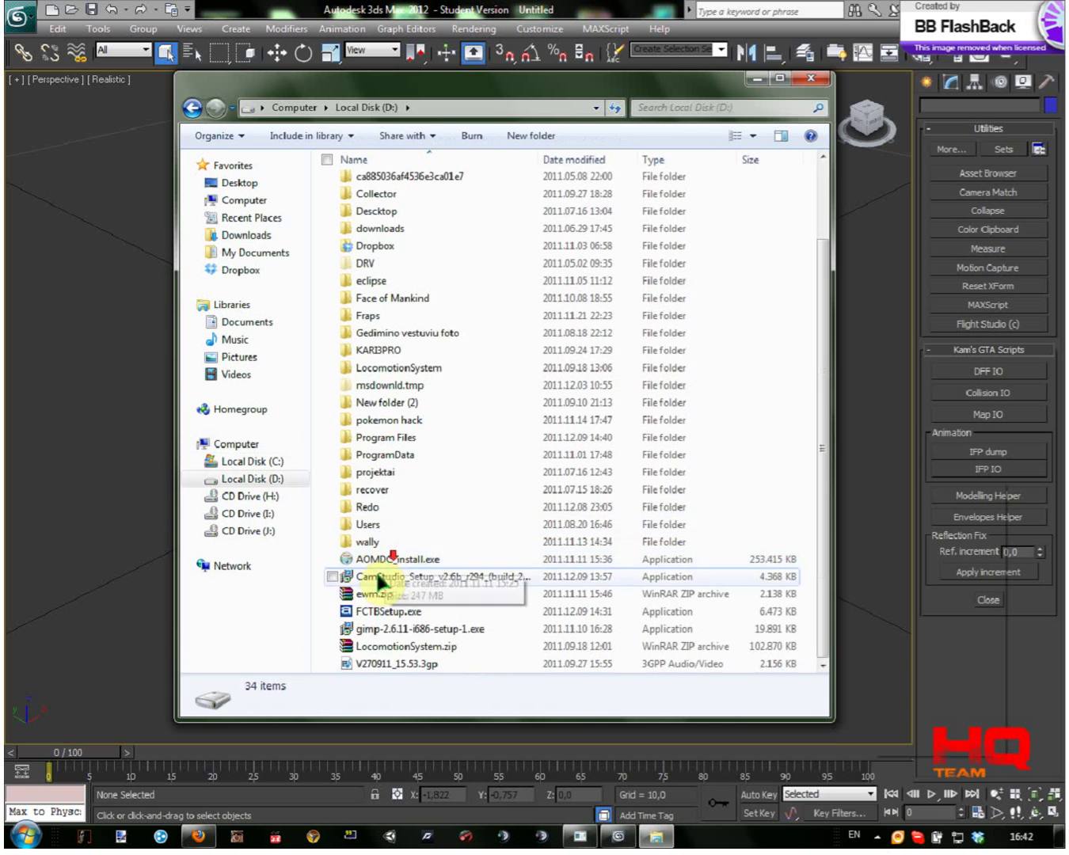
{"action": "double_click", "coordinate": [369, 525]}
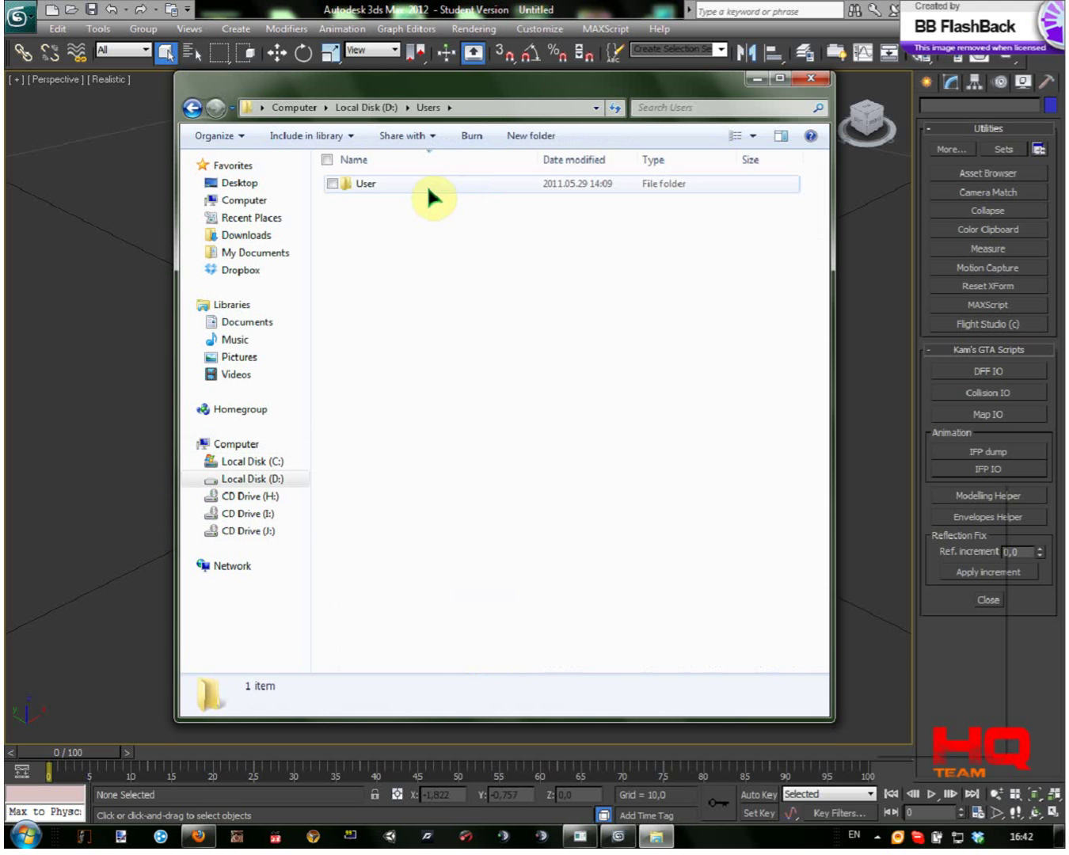
{"action": "double_click", "coordinate": [427, 185]}
{"action": "double_click", "coordinate": [426, 185]}
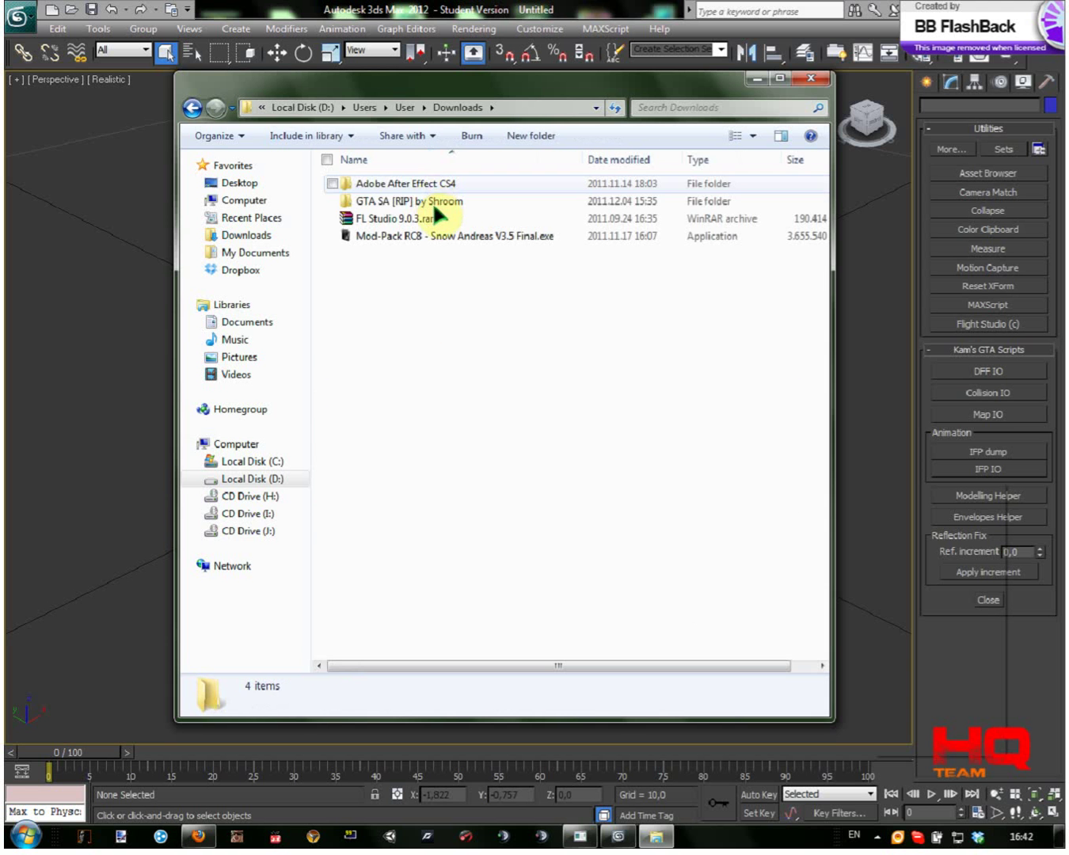
{"action": "double_click", "coordinate": [433, 202]}
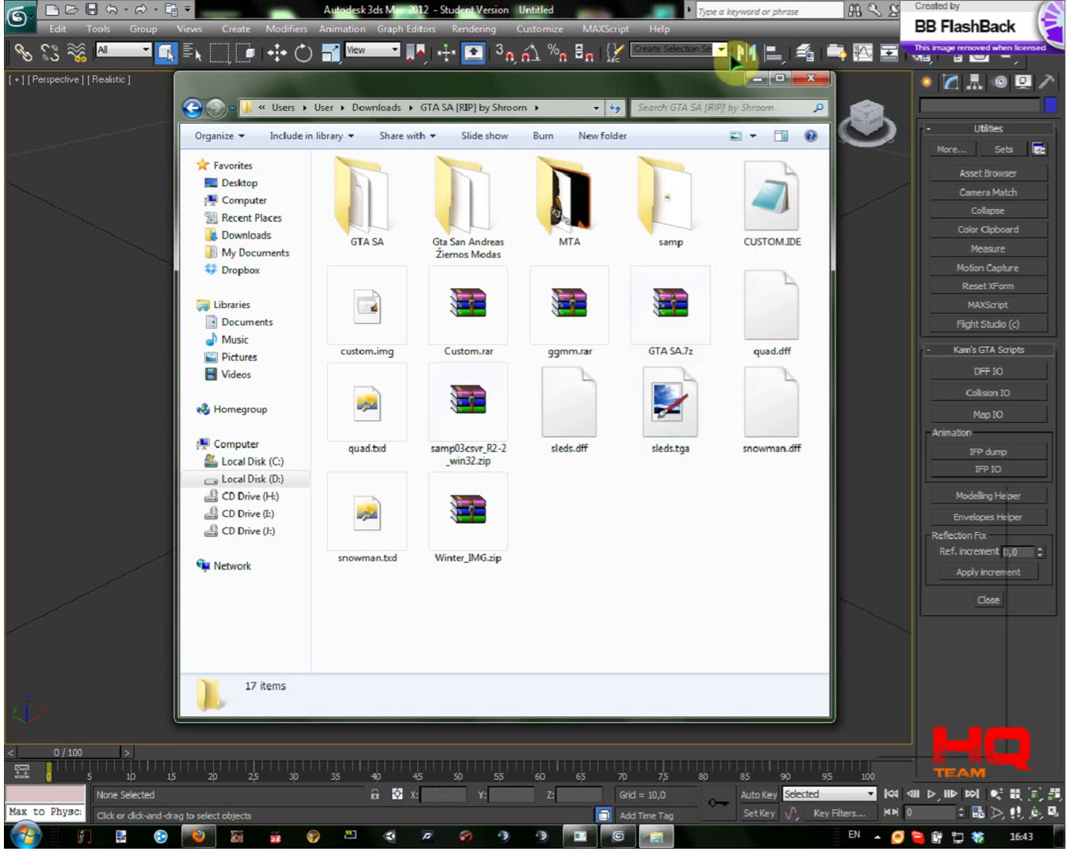
{"action": "left_click_drag", "start_coordinate": [704, 84], "coordinate": [564, 146]}
{"action": "left_click", "coordinate": [662, 465]}
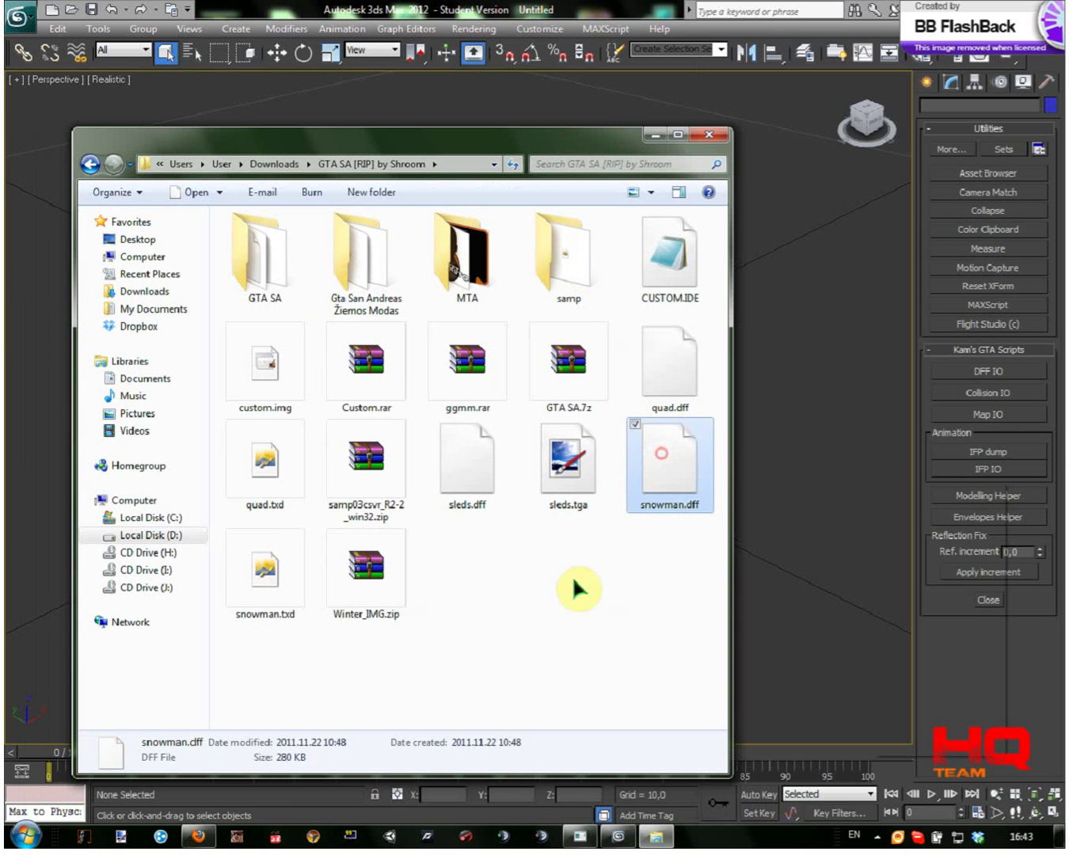
- Open snowman.txd in TXD Workshop and export its texture in TGA format as snowman_texture into the GTA SA [RIP] by Shroom folder
{"action": "double_click", "coordinate": [273, 584]}
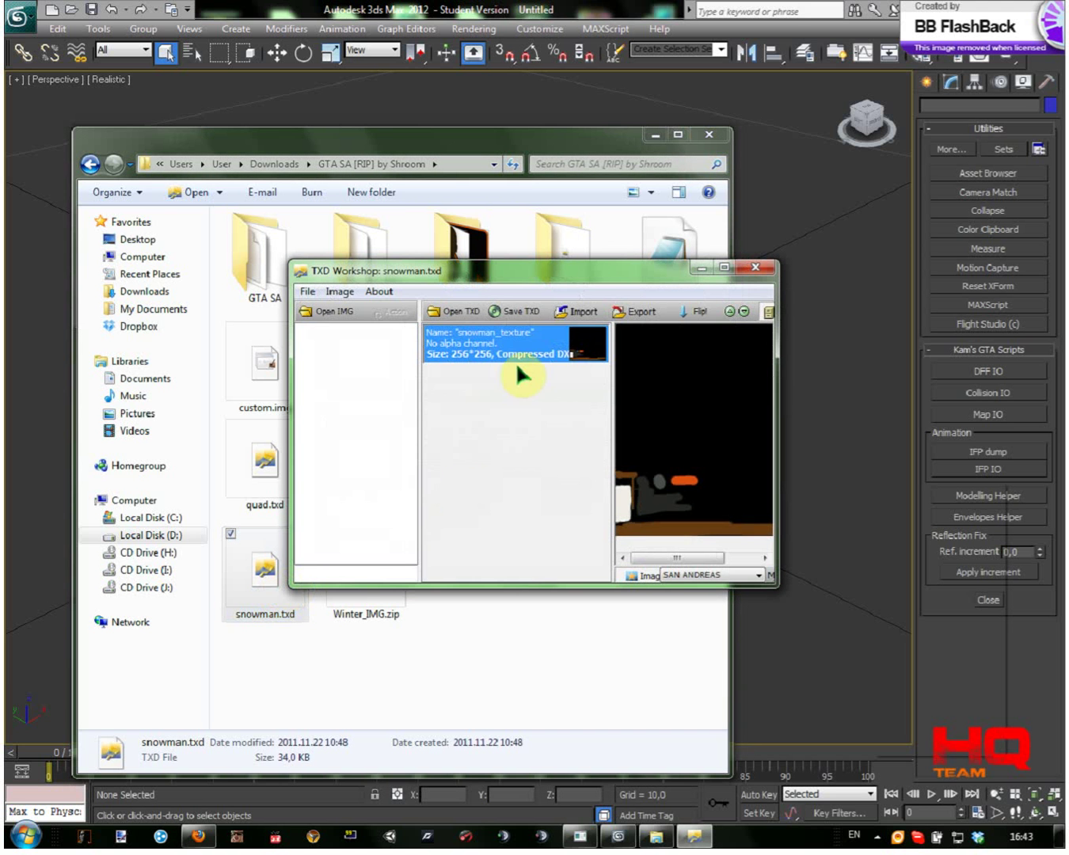
{"action": "left_click", "coordinate": [570, 314]}
{"action": "left_click_drag", "start_coordinate": [586, 270], "coordinate": [498, 416]}
{"action": "left_click", "coordinate": [519, 393]}
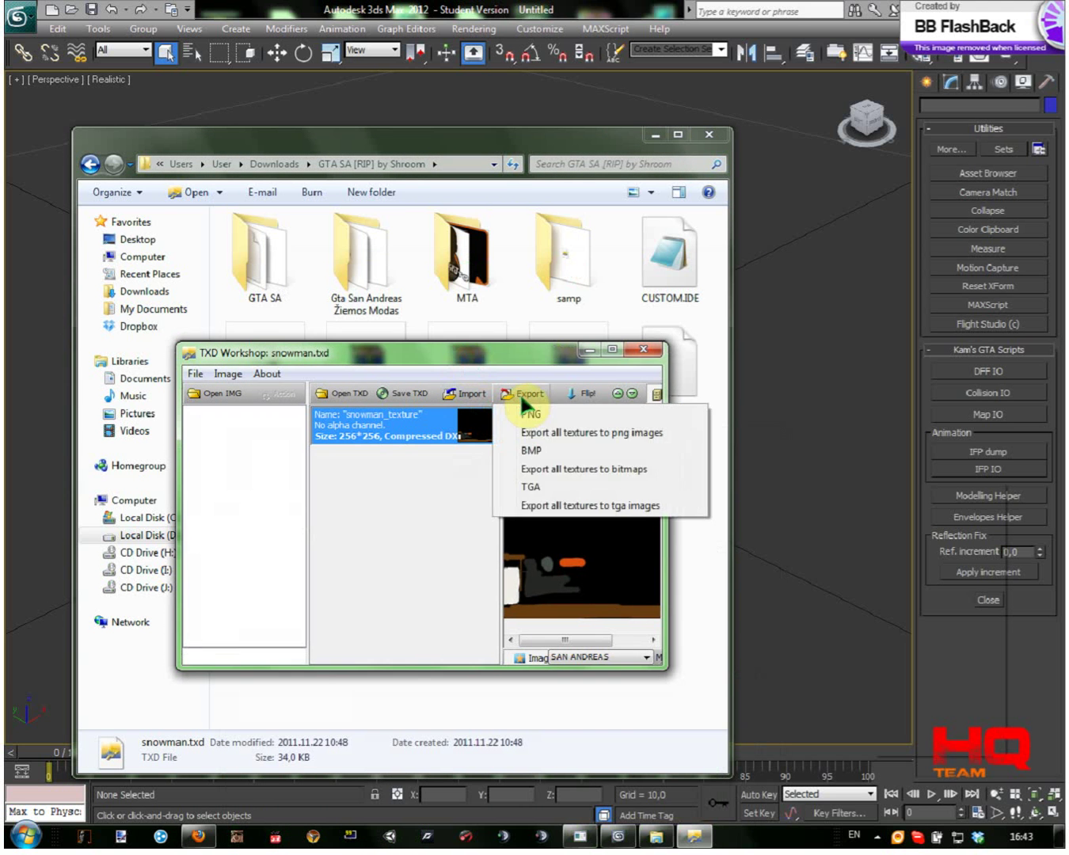
{"action": "left_click", "coordinate": [503, 504]}
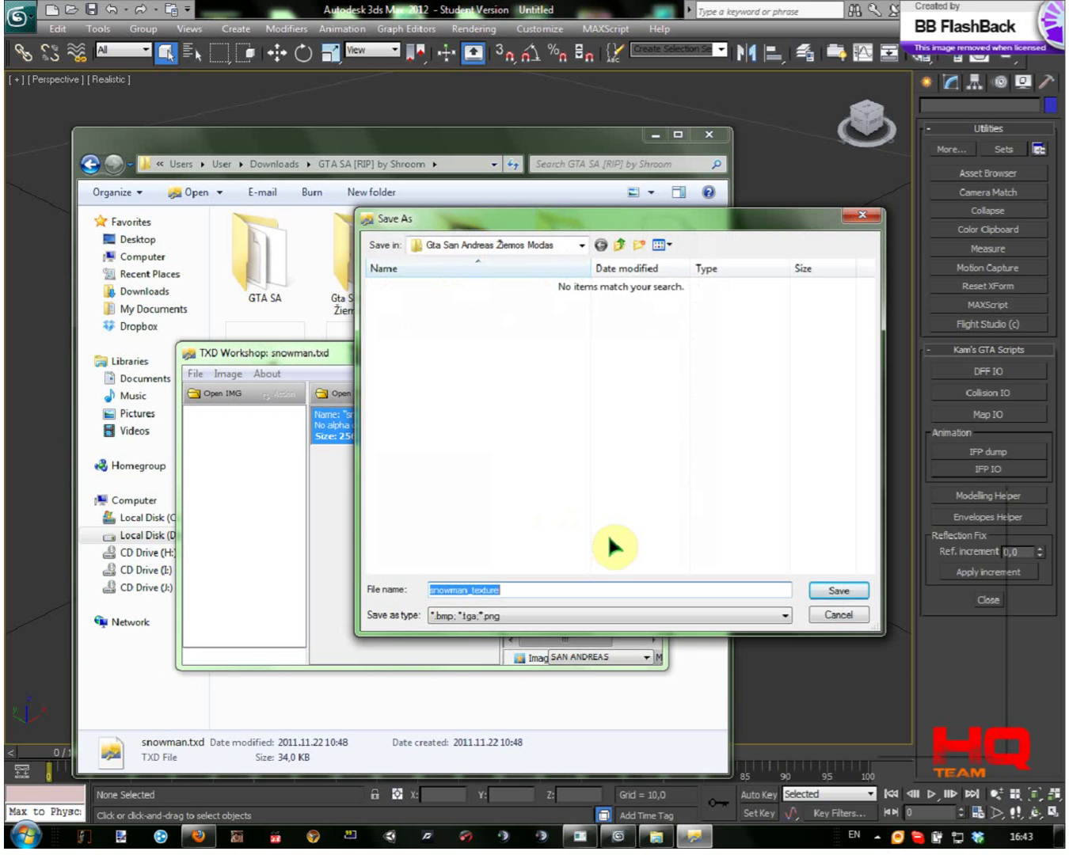
{"action": "left_click", "coordinate": [620, 245]}
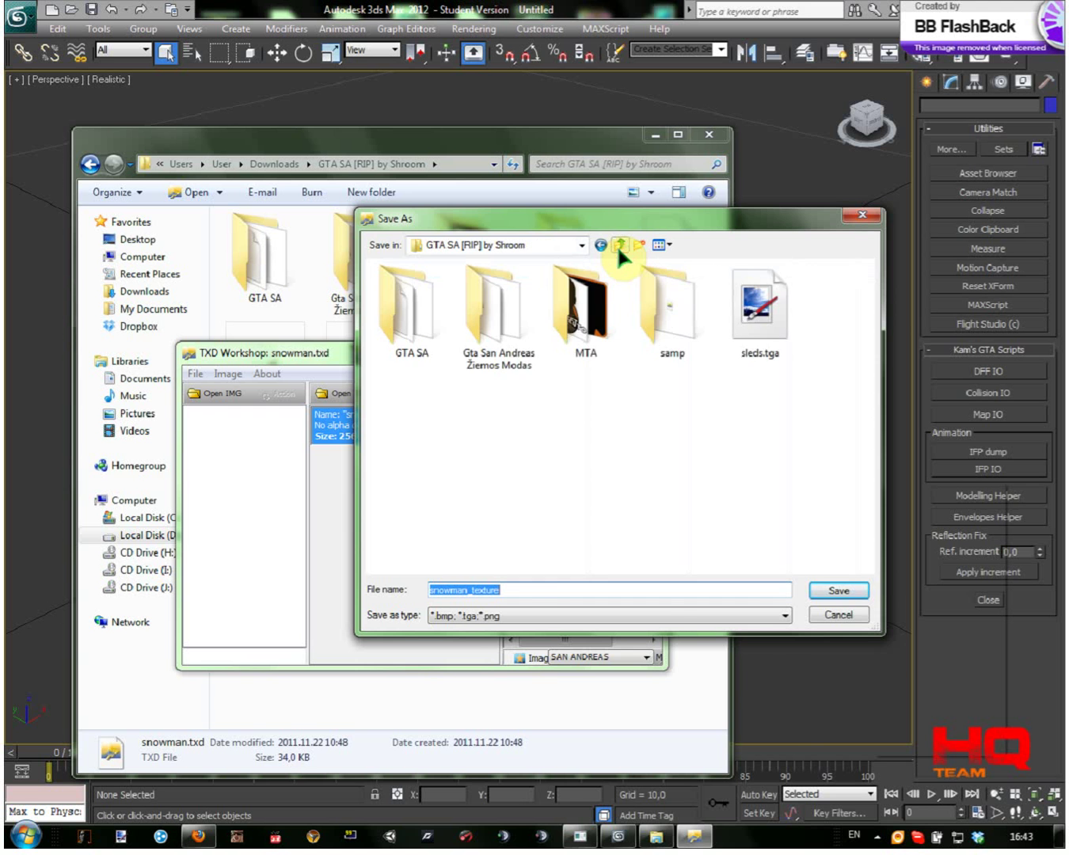
{"action": "left_click_drag", "start_coordinate": [623, 219], "coordinate": [503, 560]}
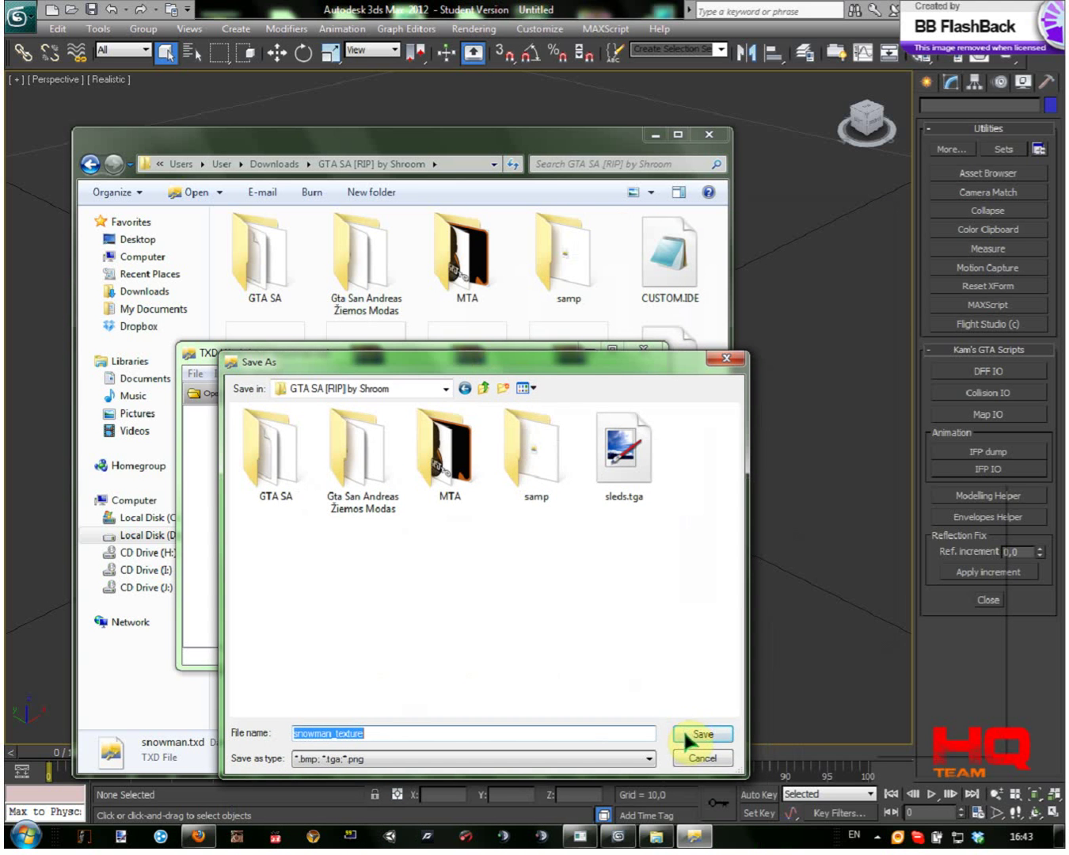
{"action": "left_click", "coordinate": [685, 736]}
- Close TXD Workshop and minimise the folder window to return to 3ds Max
{"action": "left_click", "coordinate": [647, 355]}
{"action": "left_click", "coordinate": [585, 619]}
{"action": "left_click", "coordinate": [648, 643]}
{"action": "left_click", "coordinate": [653, 135]}
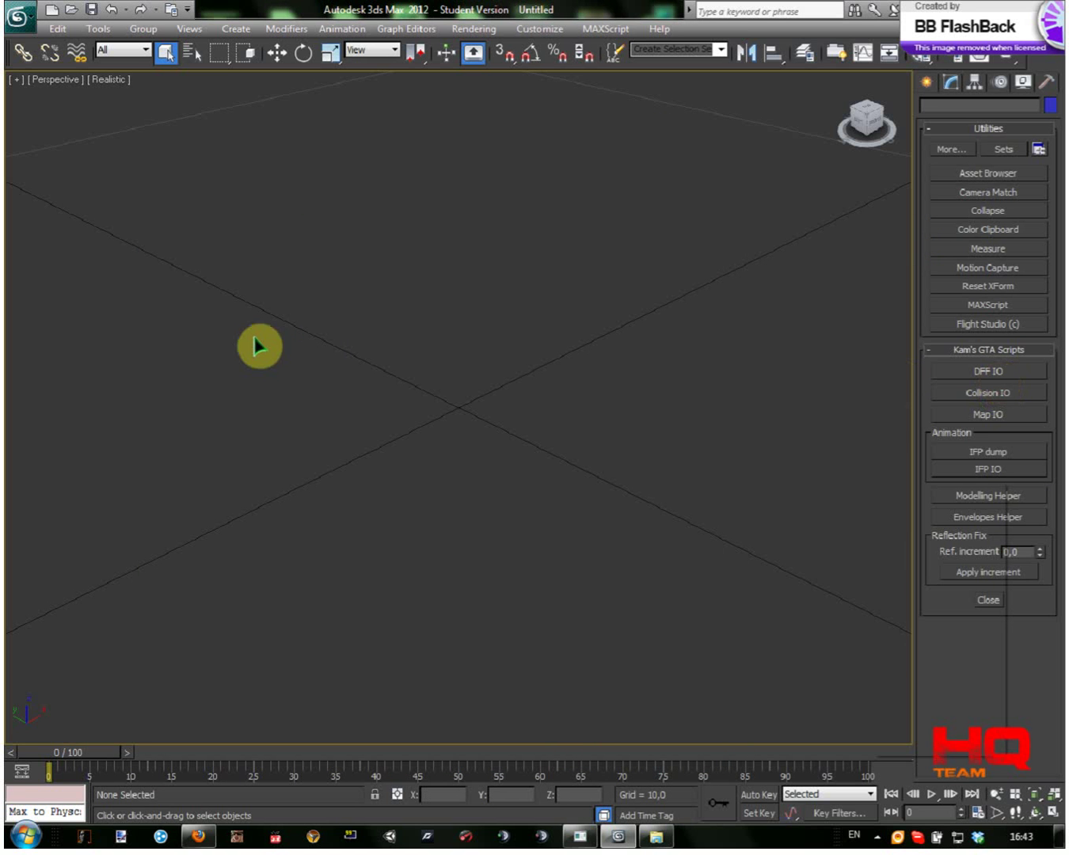
- Open Kam's DFF IO tool, place it in the viewport, and show the Import DFF options instead of the Export DFF ones
{"action": "left_click", "coordinate": [1003, 379]}
{"action": "left_click_drag", "start_coordinate": [49, 58], "coordinate": [307, 143]}
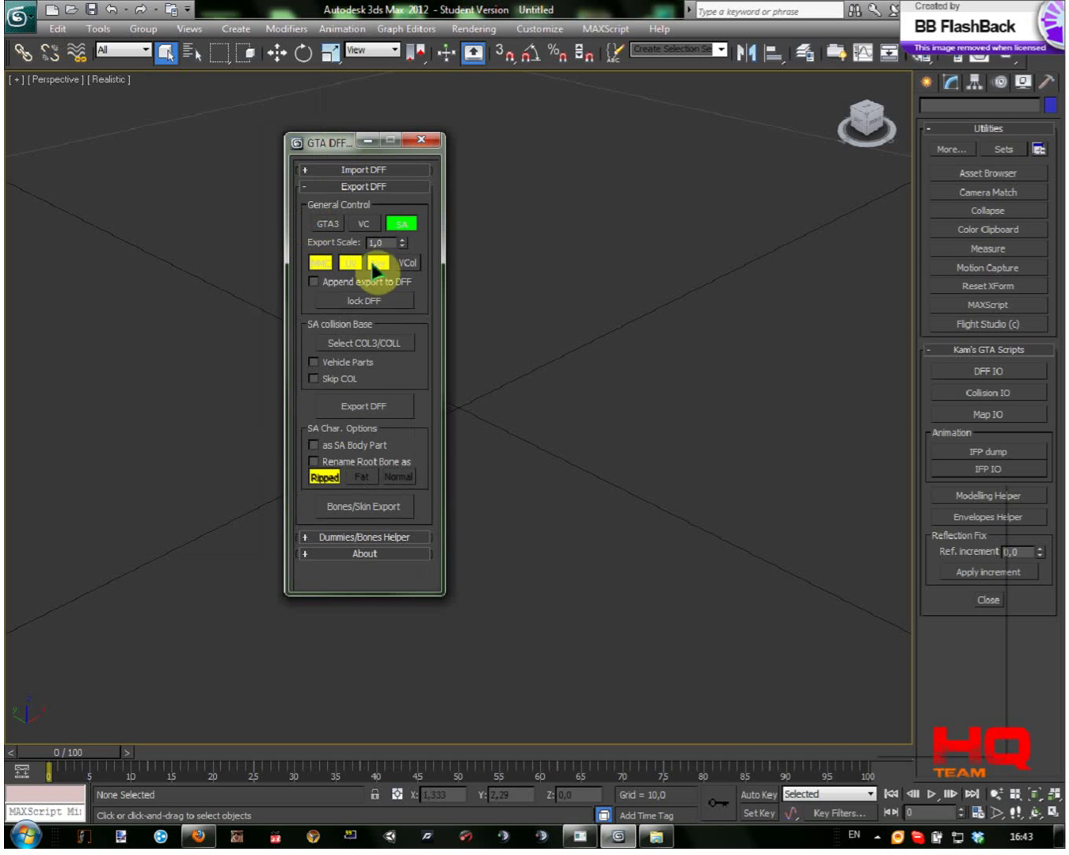
{"action": "left_click", "coordinate": [307, 189]}
{"action": "left_click", "coordinate": [305, 169]}
{"action": "left_click", "coordinate": [305, 171]}
{"action": "left_click", "coordinate": [308, 170]}
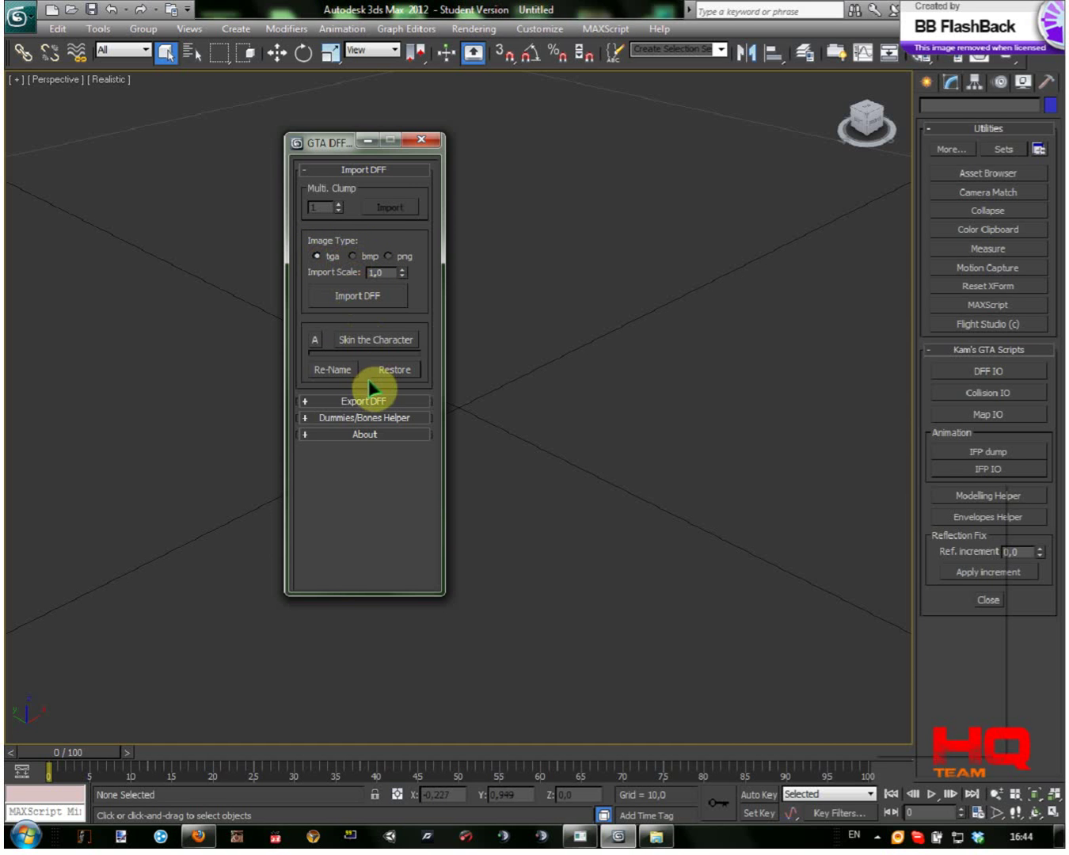
- Import snowman.dff from the GTA SA [RIP] by Shroom folder, using the tga image type and an import scale of 1,0
{"action": "left_click", "coordinate": [315, 340]}
{"action": "double_click", "coordinate": [374, 274]}
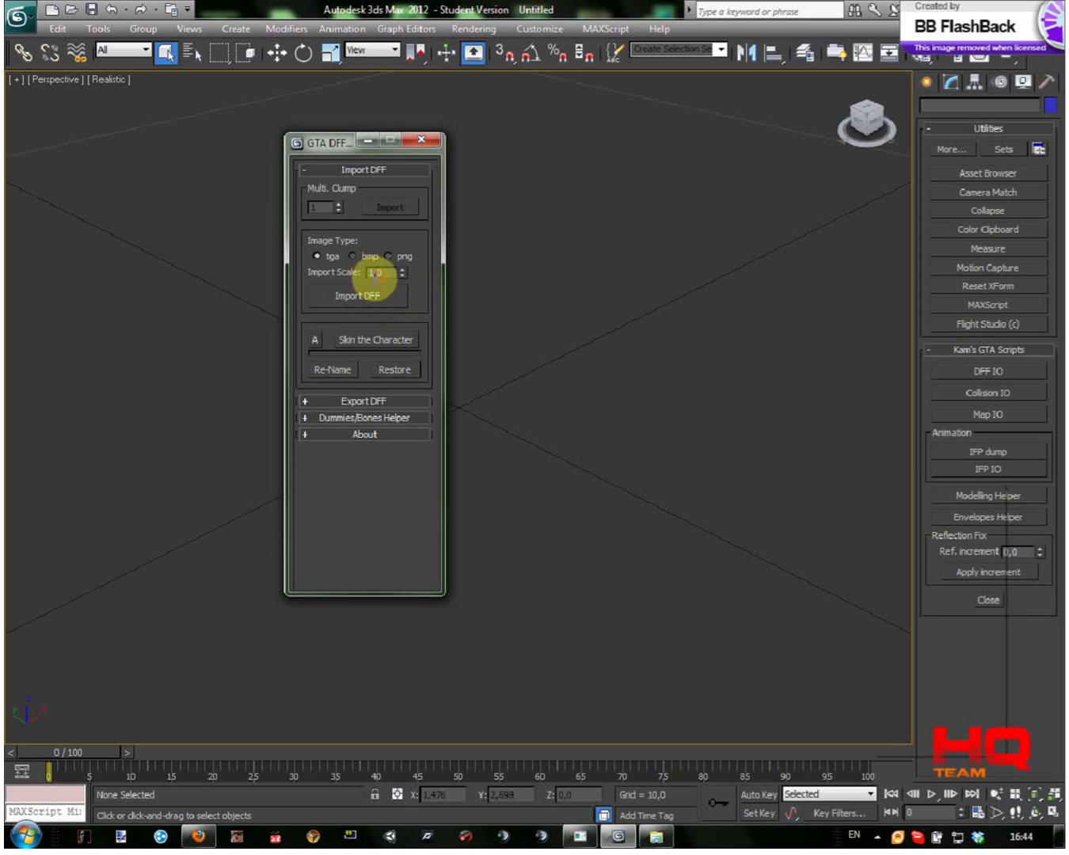
{"action": "left_click", "coordinate": [373, 273]}
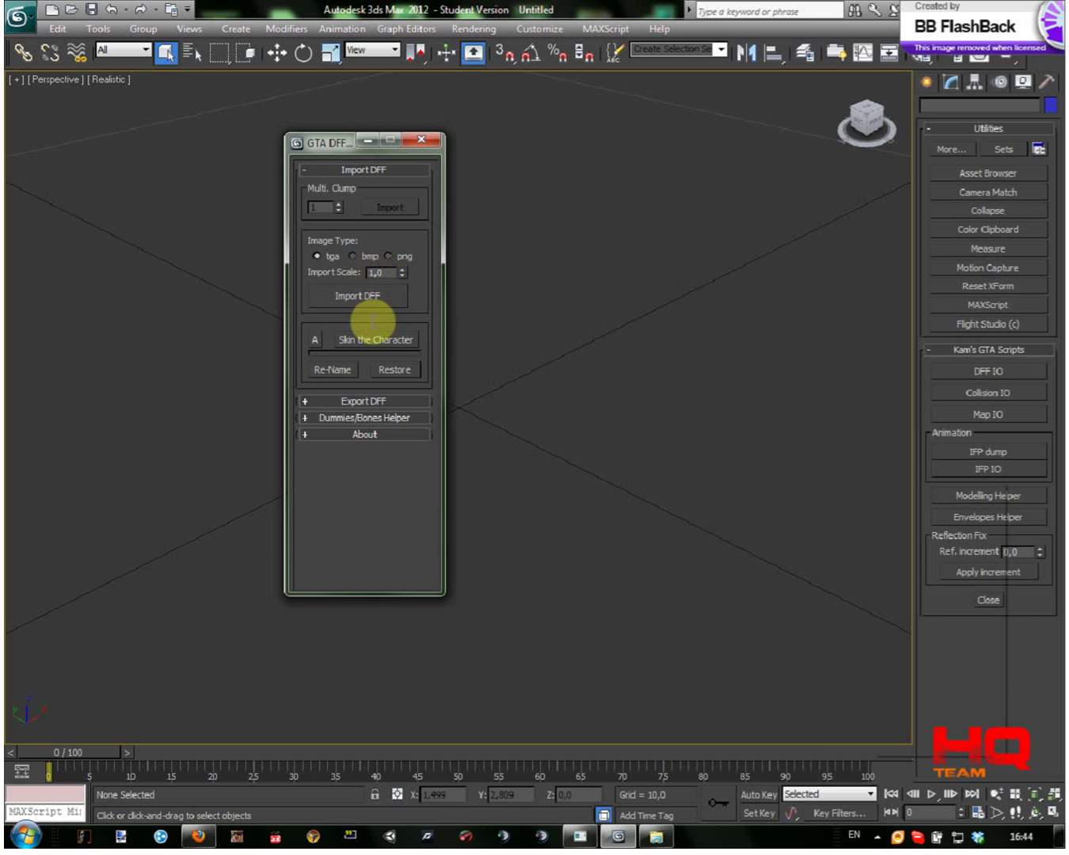
{"action": "left_click", "coordinate": [372, 296]}
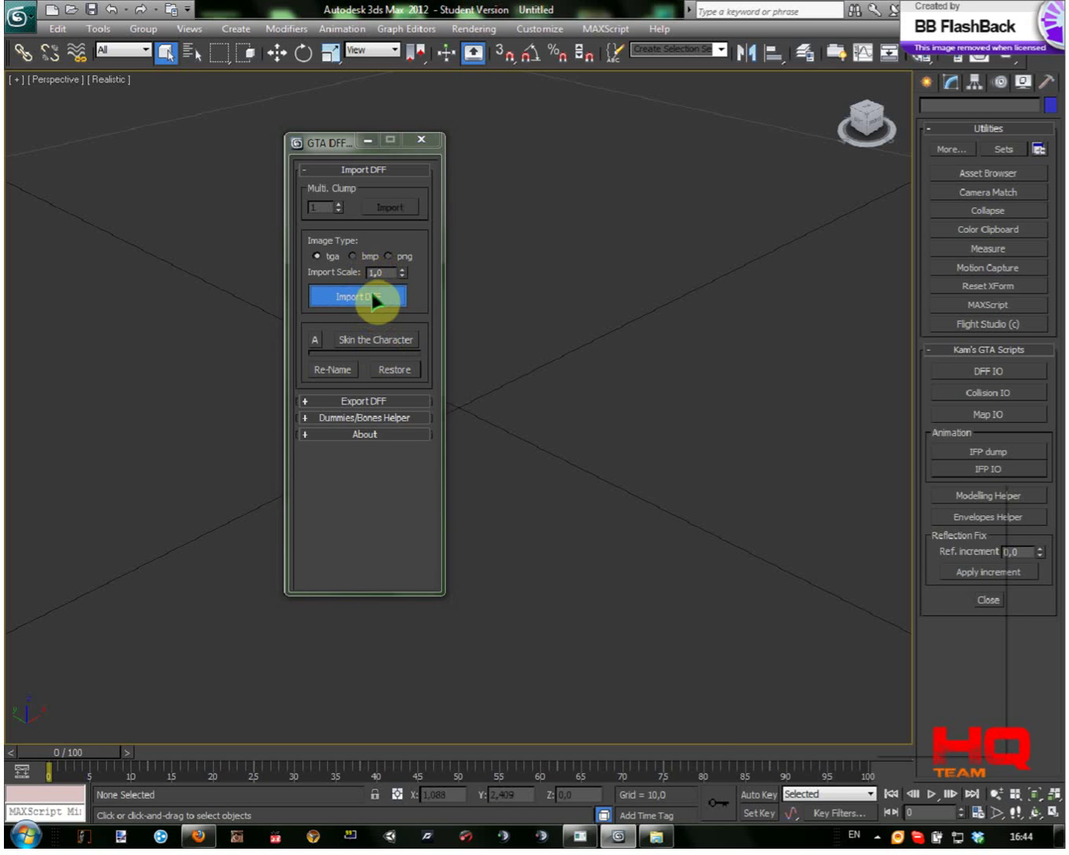
{"action": "left_click_drag", "start_coordinate": [393, 318], "coordinate": [422, 151]}
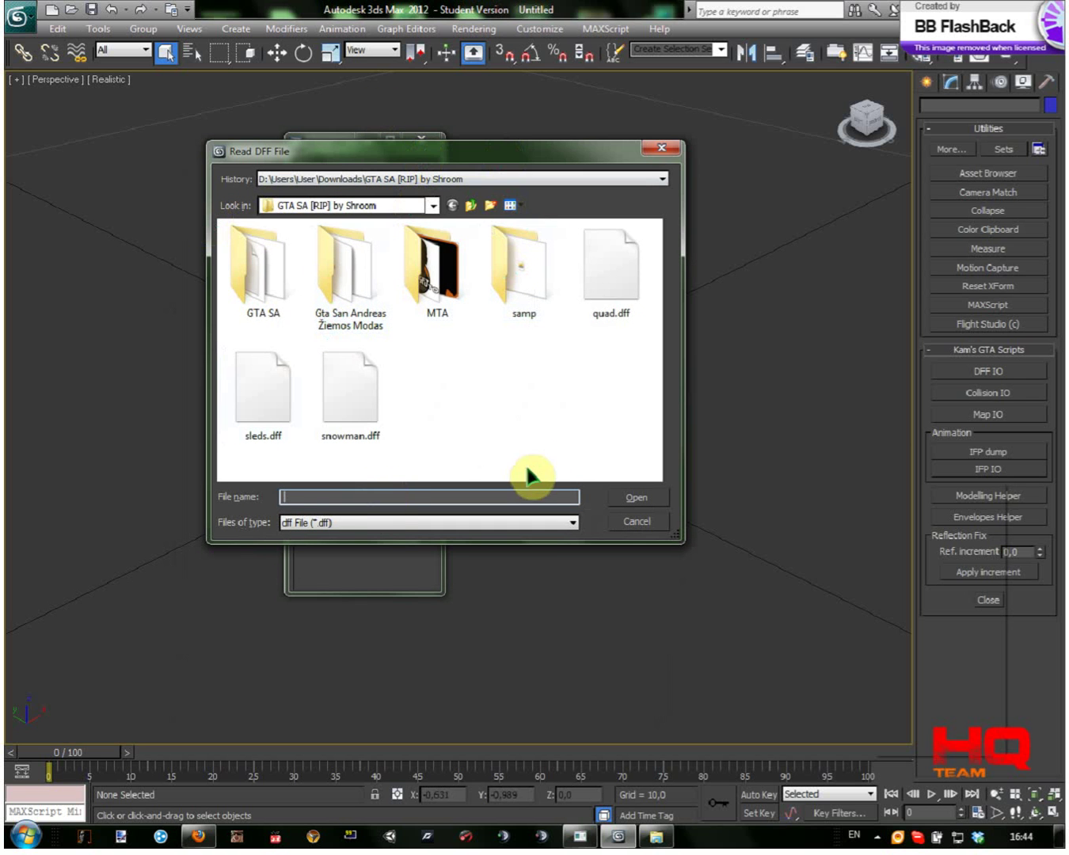
{"action": "left_click", "coordinate": [608, 311]}
{"action": "left_click", "coordinate": [346, 401]}
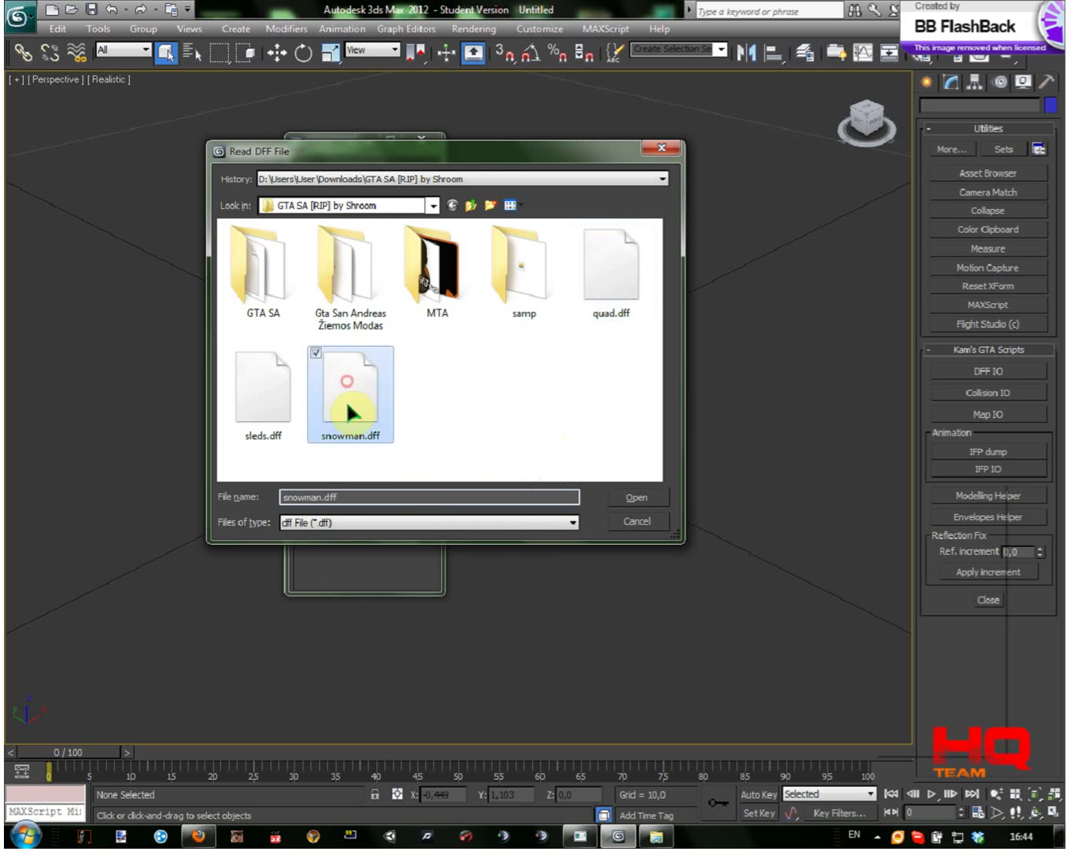
{"action": "left_click", "coordinate": [622, 502]}
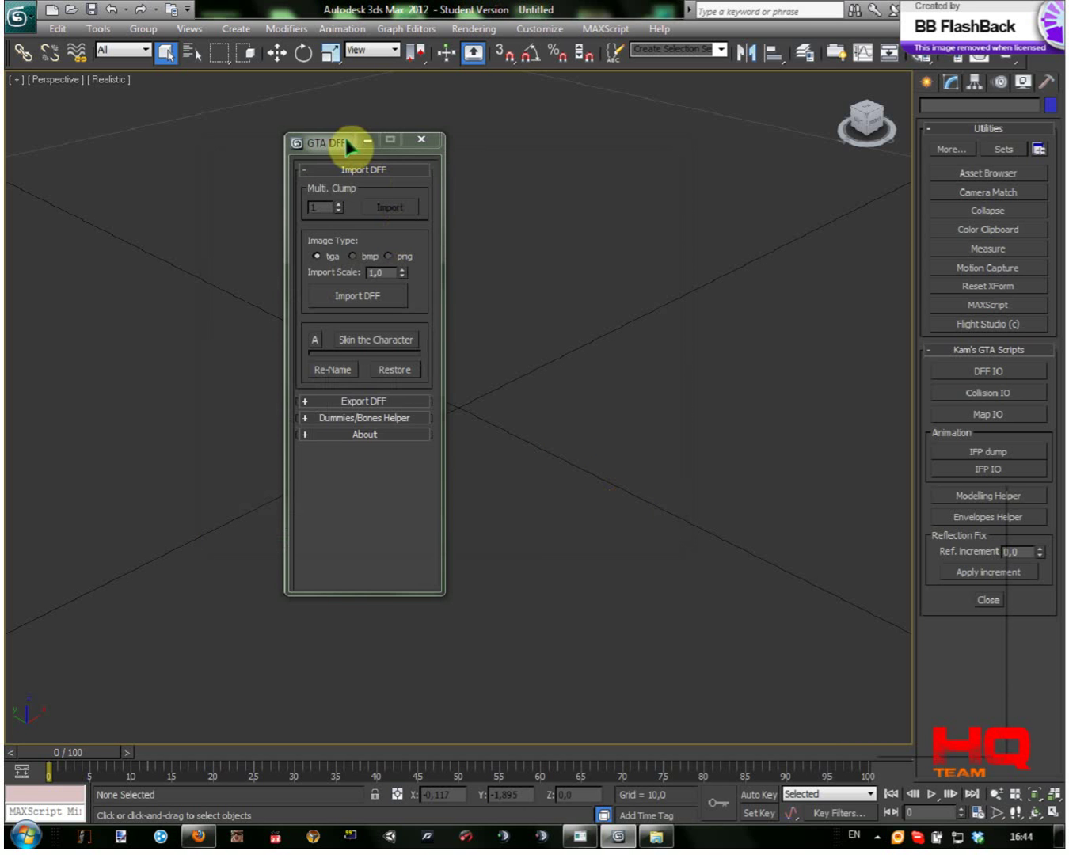
- Move the GTA DFF tool window off the model, minimise it, and turn the view to the snowman's front
{"action": "left_click_drag", "start_coordinate": [321, 146], "coordinate": [91, 119]}
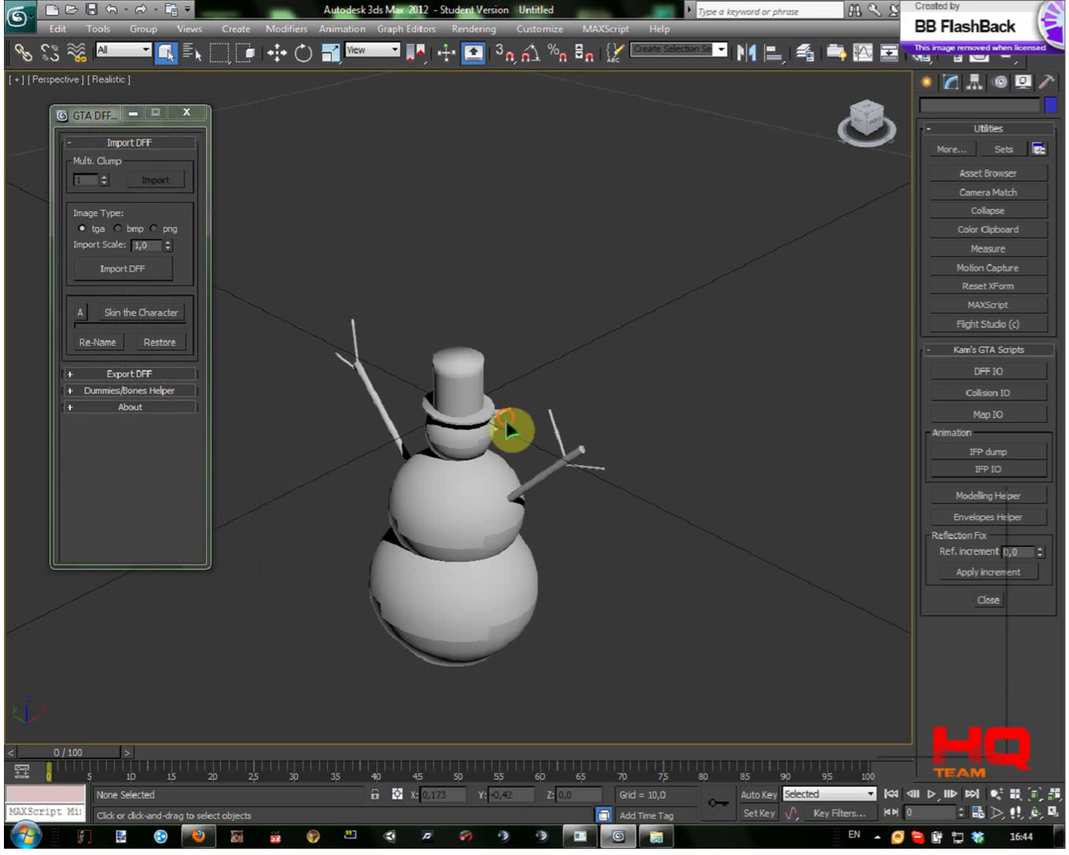
{"action": "left_click", "coordinate": [131, 113]}
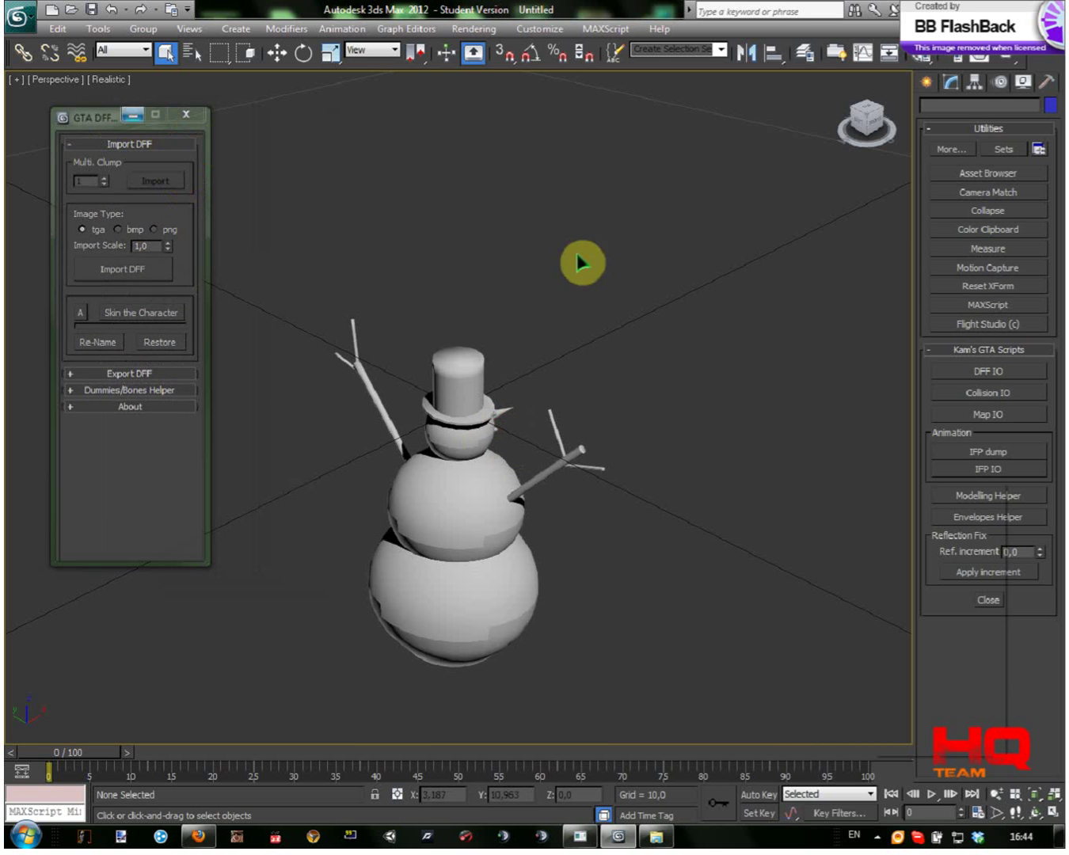
{"action": "left_click_drag", "start_coordinate": [859, 129], "coordinate": [754, 100]}
{"action": "scroll", "coordinate": [576, 562], "scroll_direction": "down", "scroll_amount": 5}
{"action": "scroll", "coordinate": [576, 562], "scroll_direction": "up", "scroll_amount": 3}
{"action": "scroll", "coordinate": [610, 484], "scroll_direction": "up", "scroll_amount": 2}
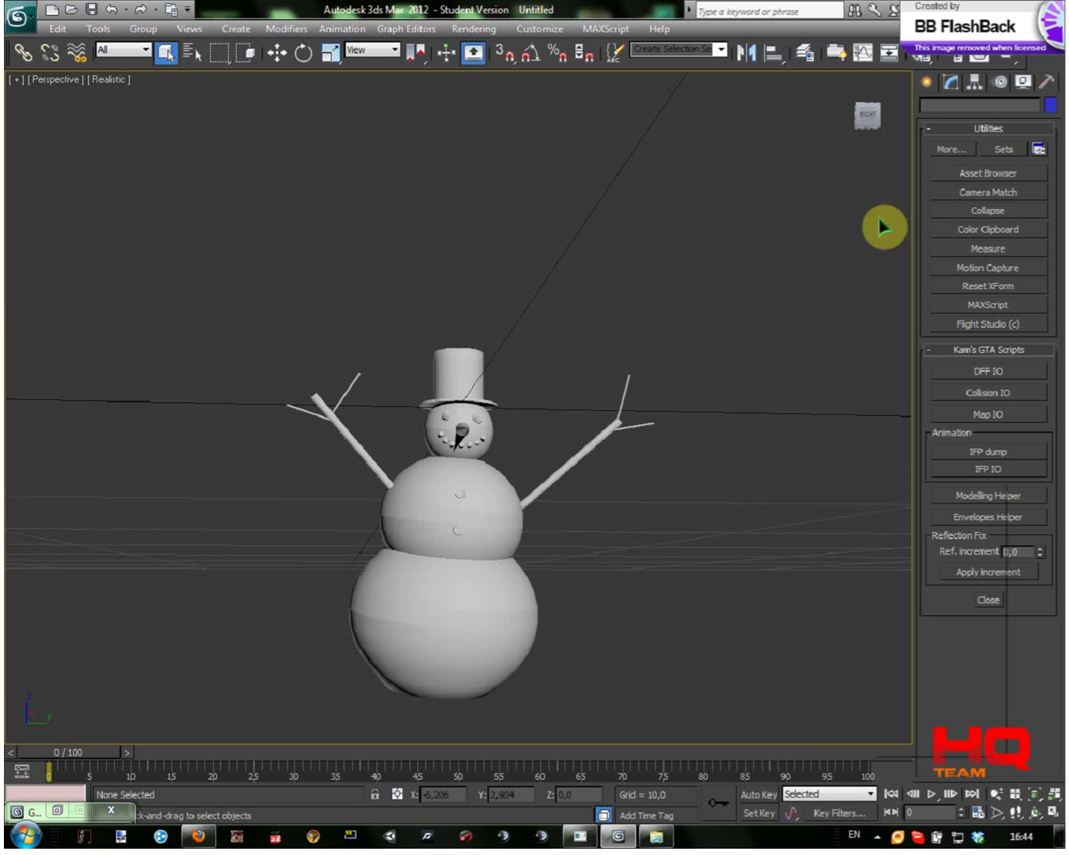
{"action": "left_click_drag", "start_coordinate": [866, 146], "coordinate": [823, 131]}
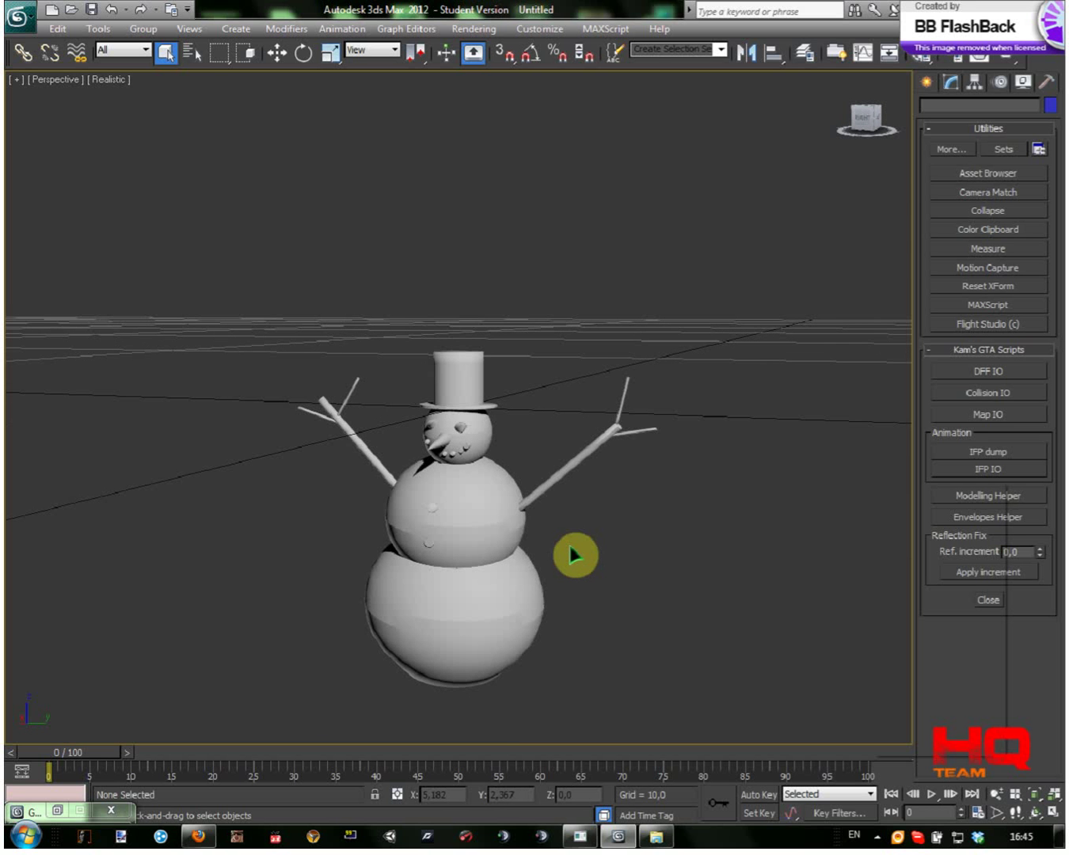
- Open the Material Editor, place it beside the snowman, and keep the first sample slot, 01 - Default, selected
{"action": "key", "text": "m"}
{"action": "left_click_drag", "start_coordinate": [156, 293], "coordinate": [159, 181]}
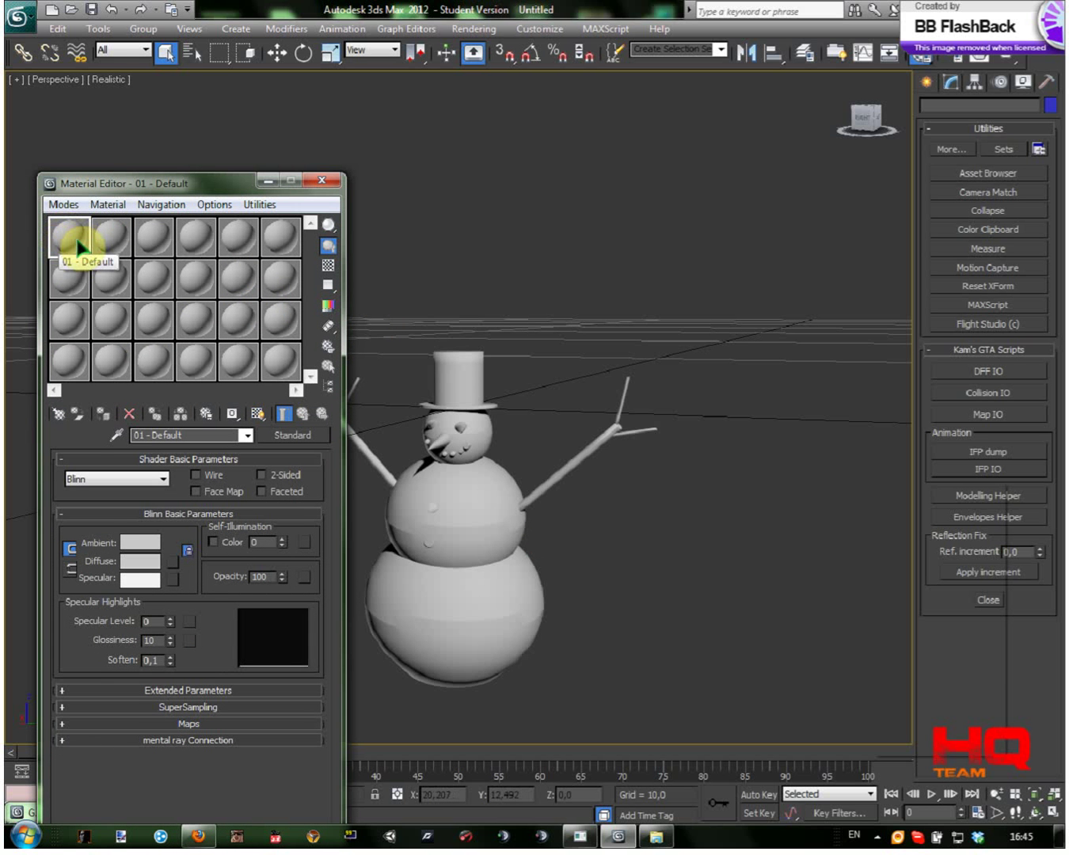
{"action": "left_click", "coordinate": [112, 232]}
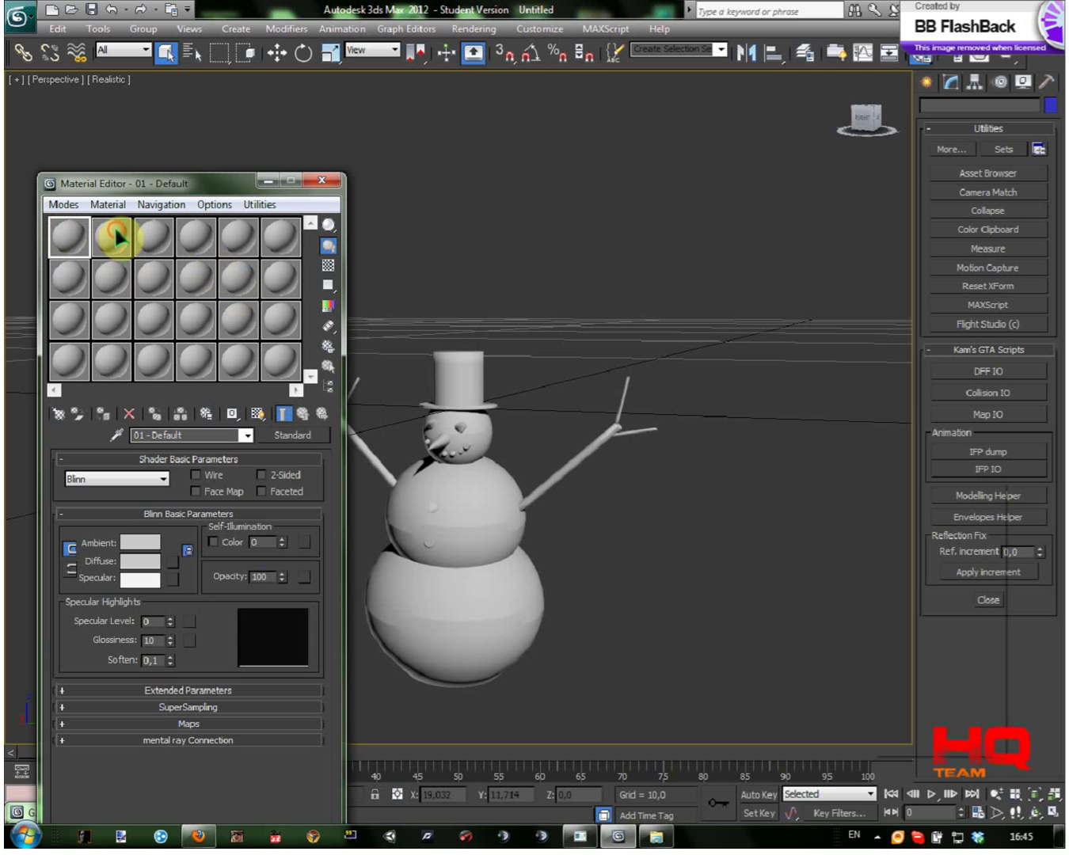
{"action": "left_click", "coordinate": [73, 238]}
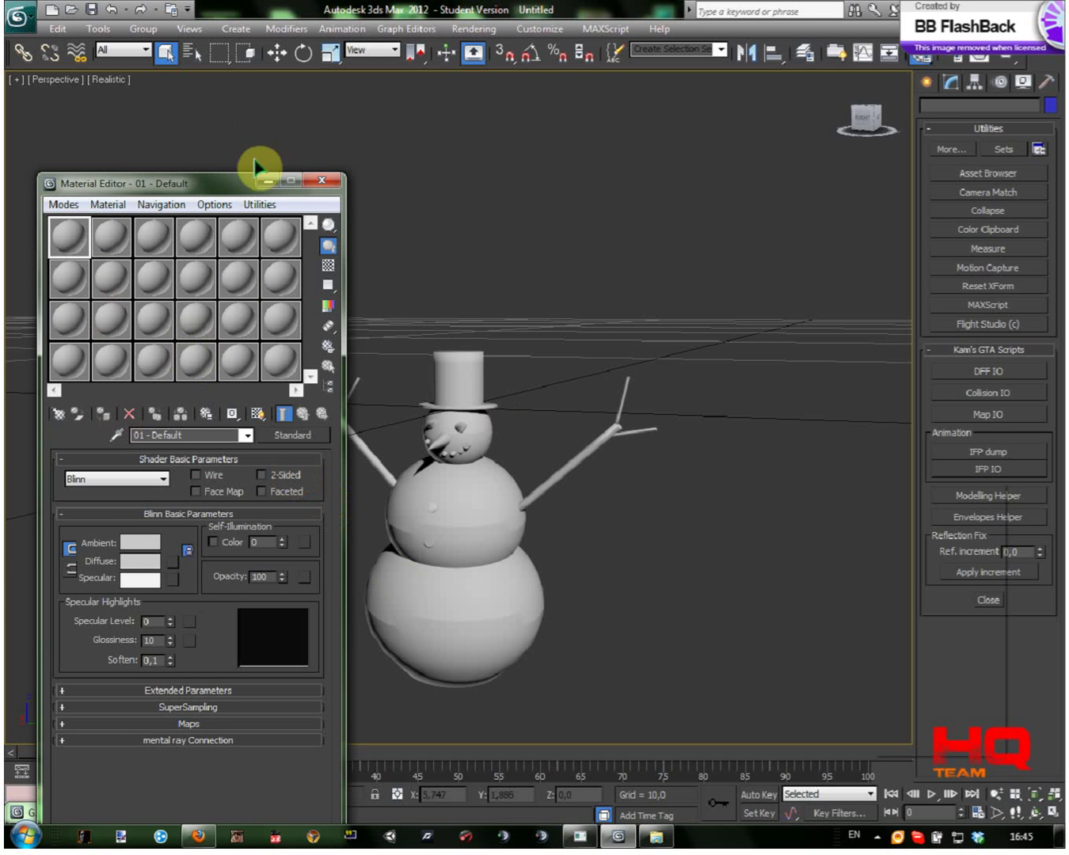
{"action": "left_click_drag", "start_coordinate": [215, 188], "coordinate": [187, 97]}
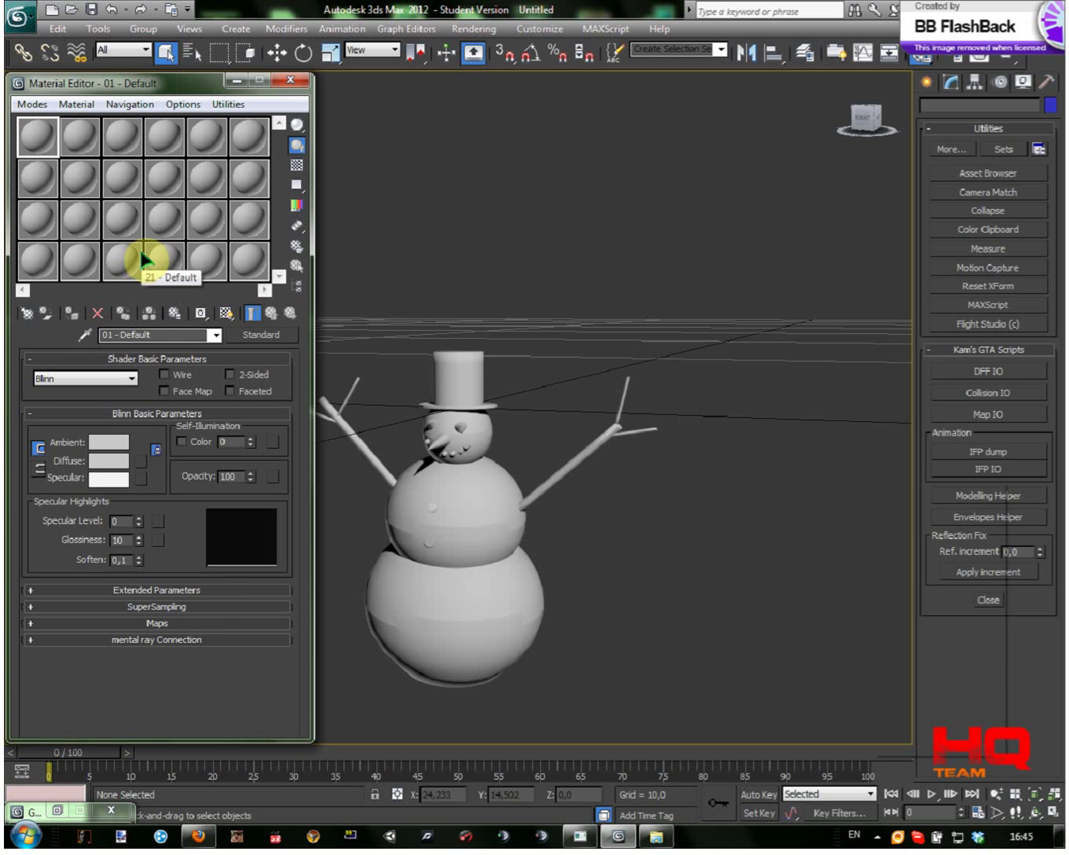
{"action": "left_click_drag", "start_coordinate": [119, 82], "coordinate": [671, 545]}
{"action": "left_click_drag", "start_coordinate": [144, 133], "coordinate": [134, 83]}
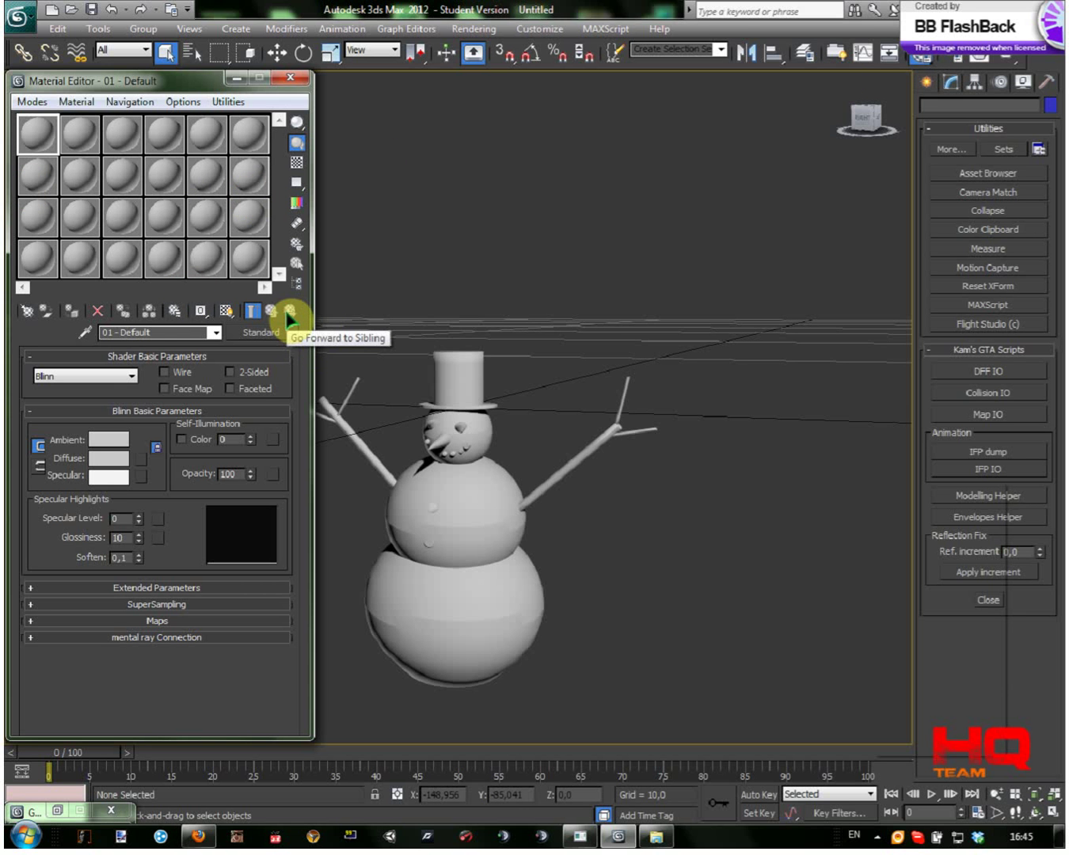
- Change the material type of the first sample slot, 01 - Default, from Standard to GTA Material
{"action": "left_click", "coordinate": [217, 333]}
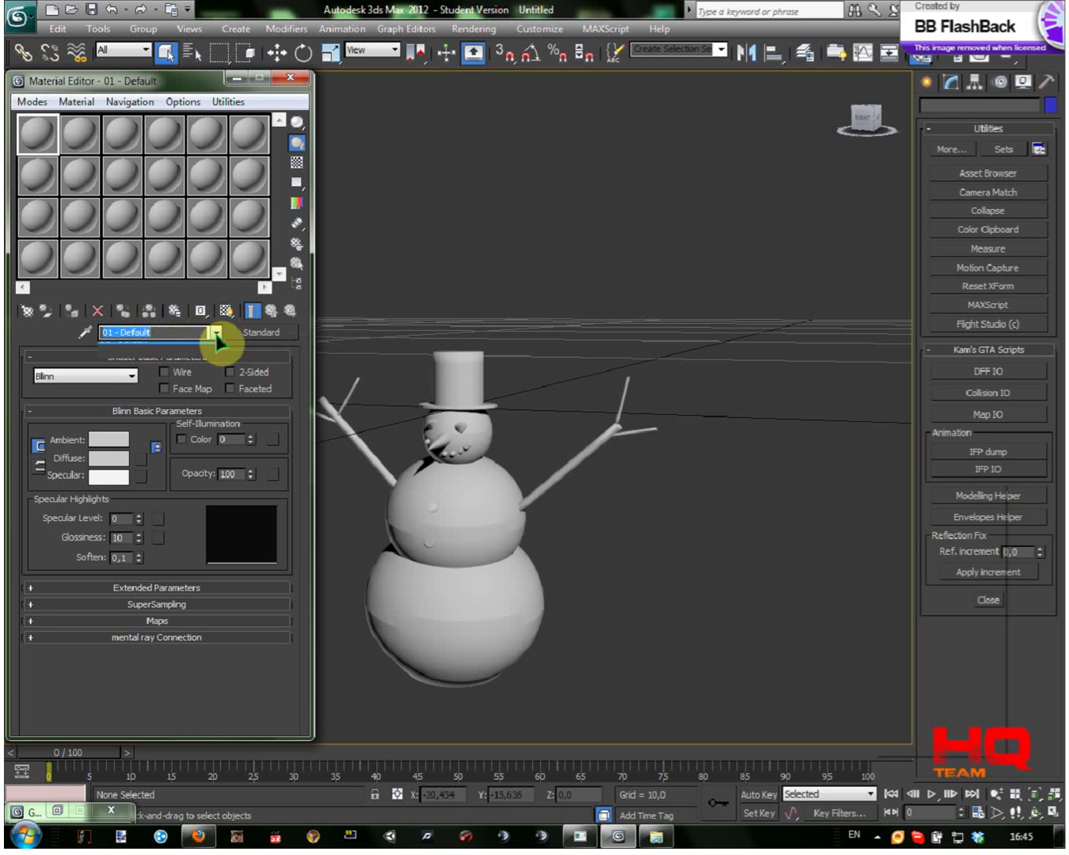
{"action": "left_click", "coordinate": [217, 334]}
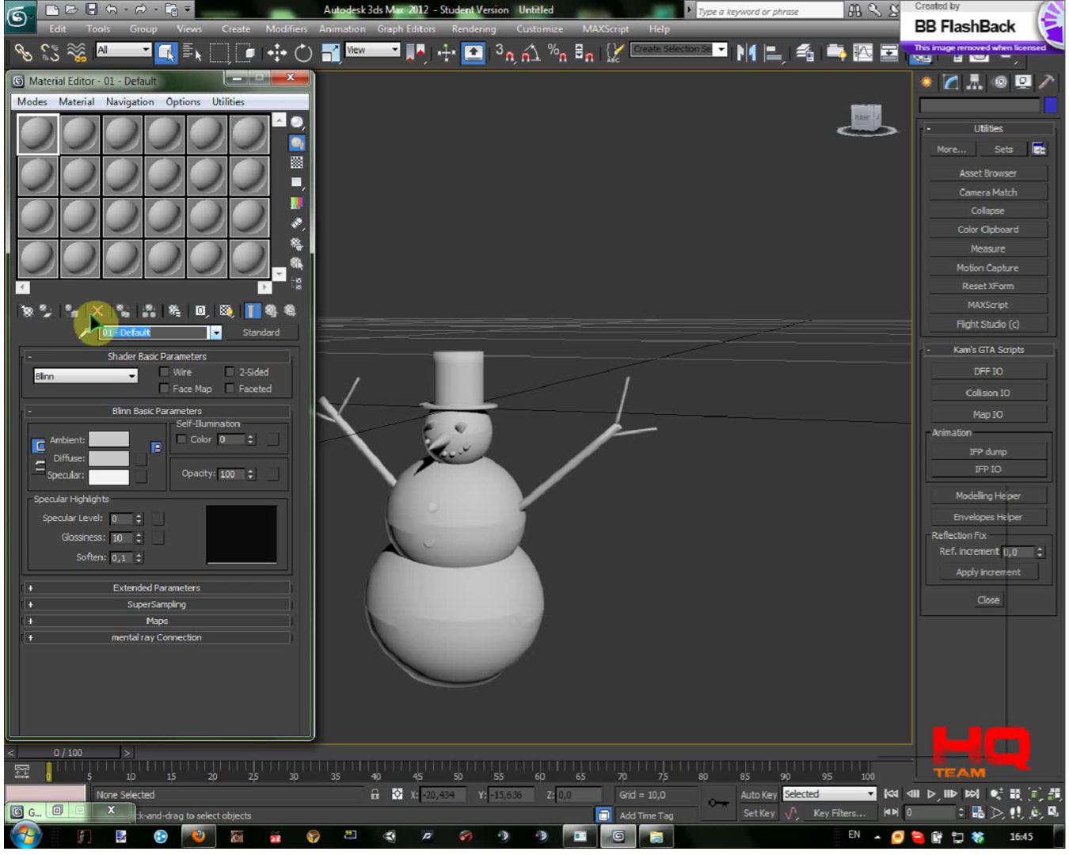
{"action": "left_click", "coordinate": [257, 332]}
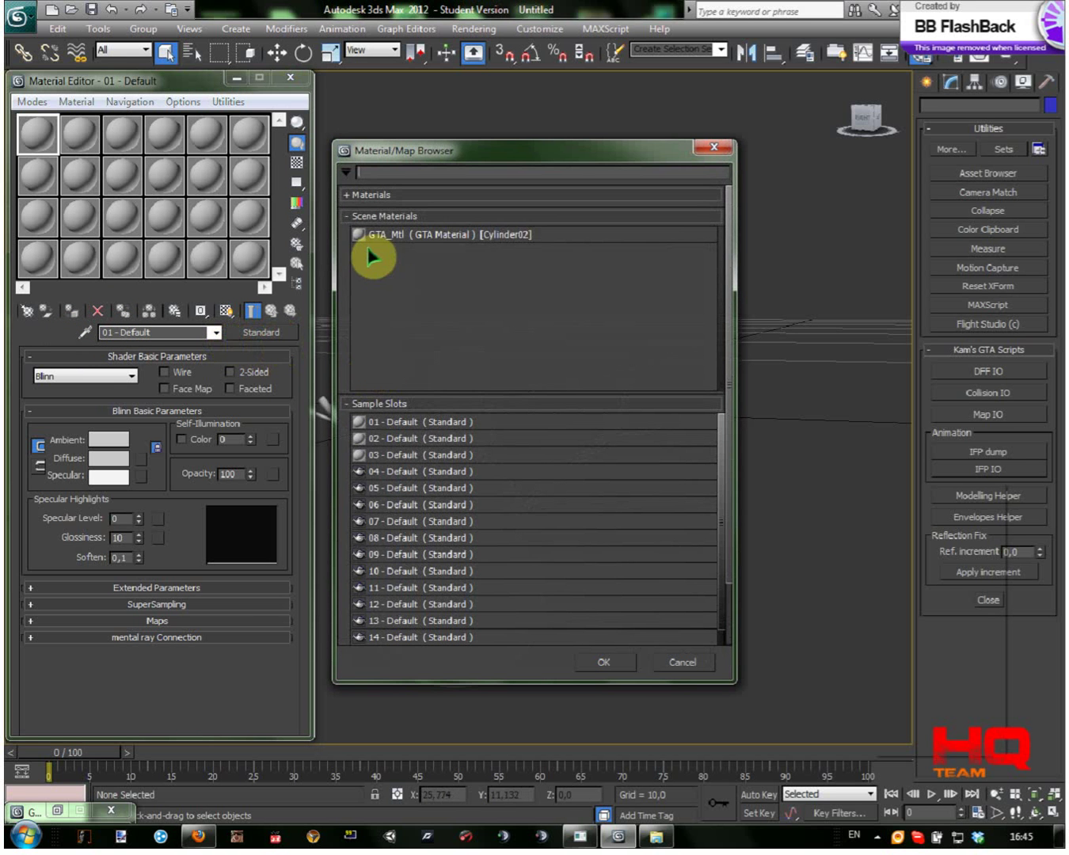
{"action": "left_click", "coordinate": [349, 218]}
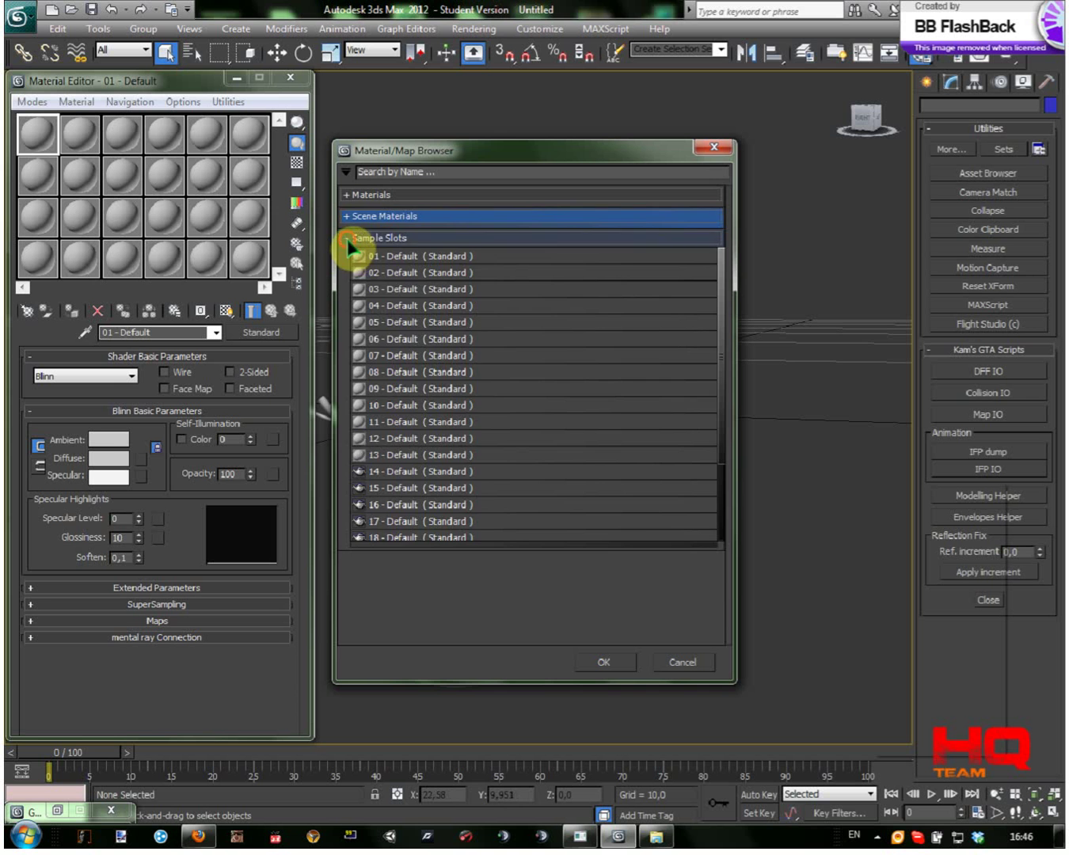
{"action": "left_click", "coordinate": [348, 237]}
{"action": "left_click", "coordinate": [349, 195]}
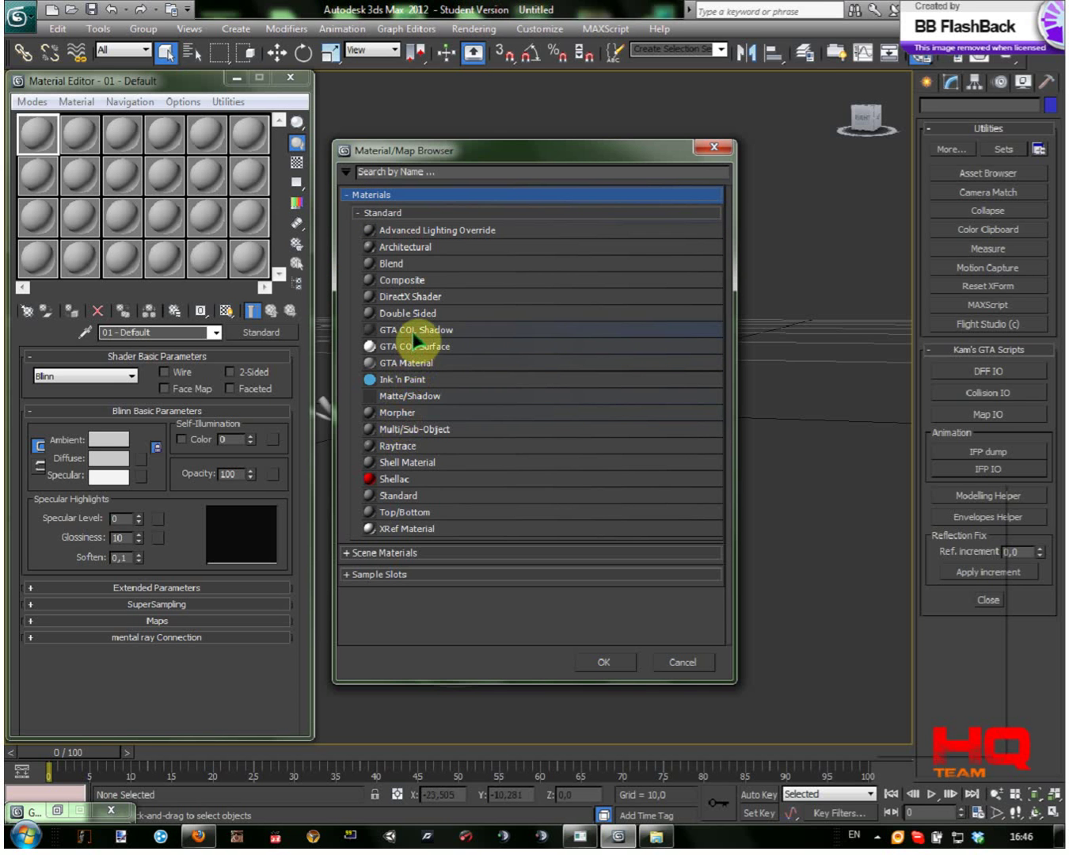
{"action": "left_click", "coordinate": [424, 361]}
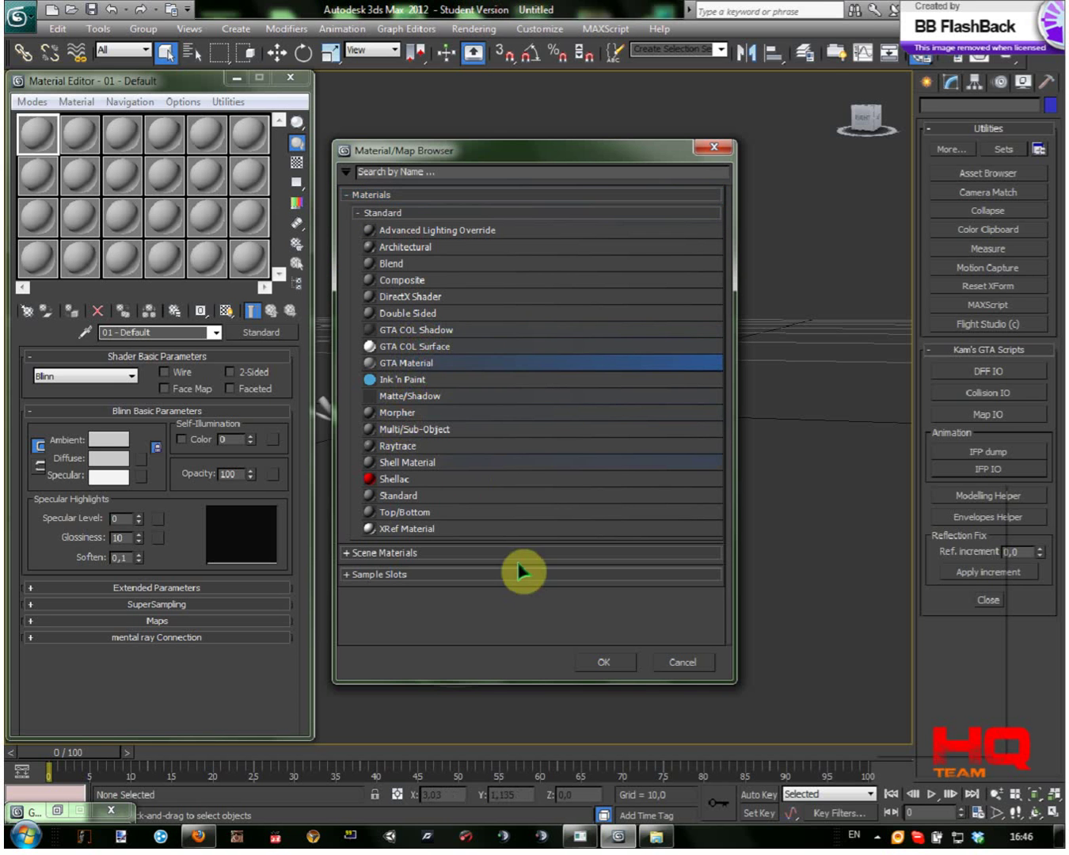
{"action": "left_click", "coordinate": [608, 664]}
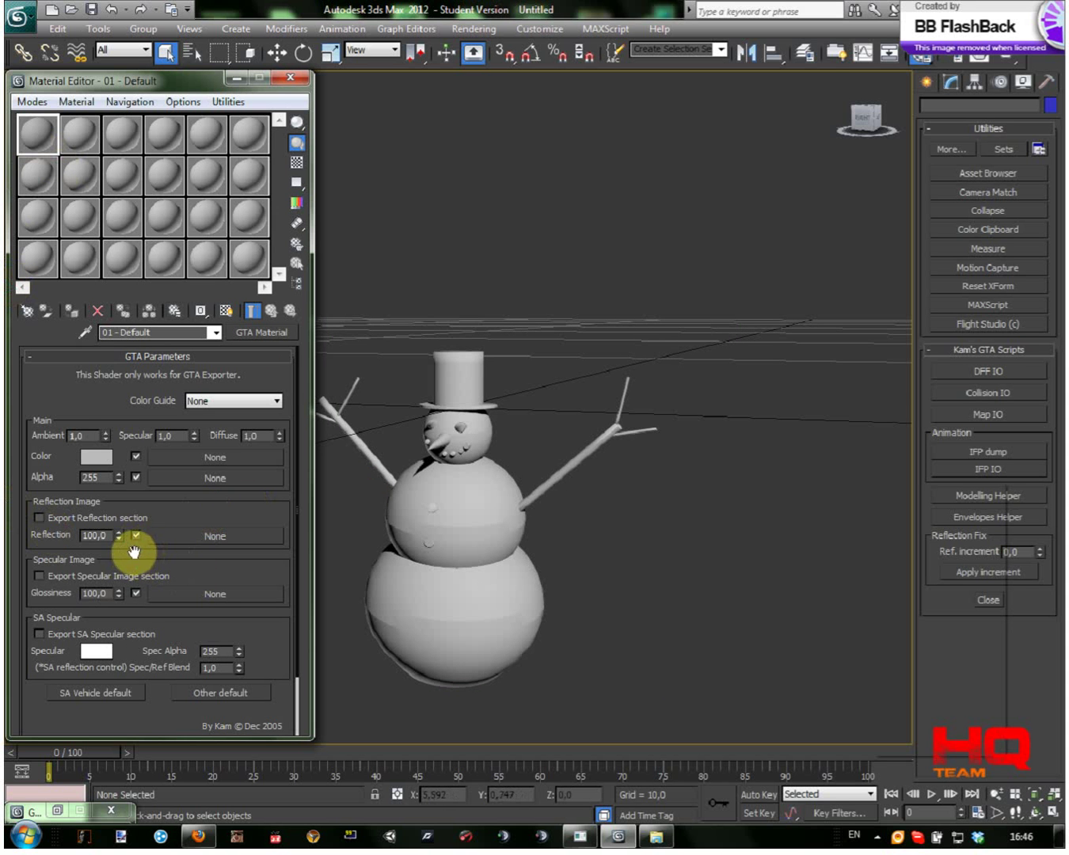
{"action": "scroll", "coordinate": [145, 364], "scroll_direction": "down", "scroll_amount": 2}
{"action": "scroll", "coordinate": [111, 546], "scroll_direction": "up", "scroll_amount": 2}
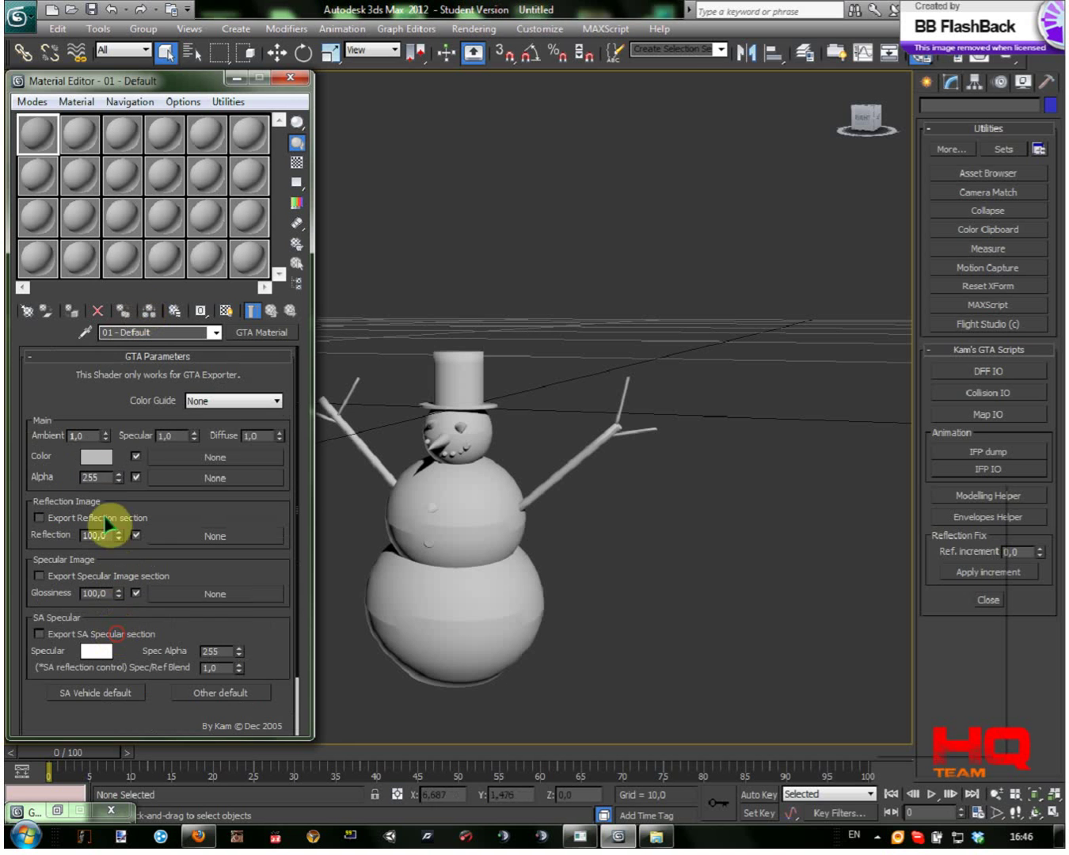
{"action": "left_click", "coordinate": [96, 457]}
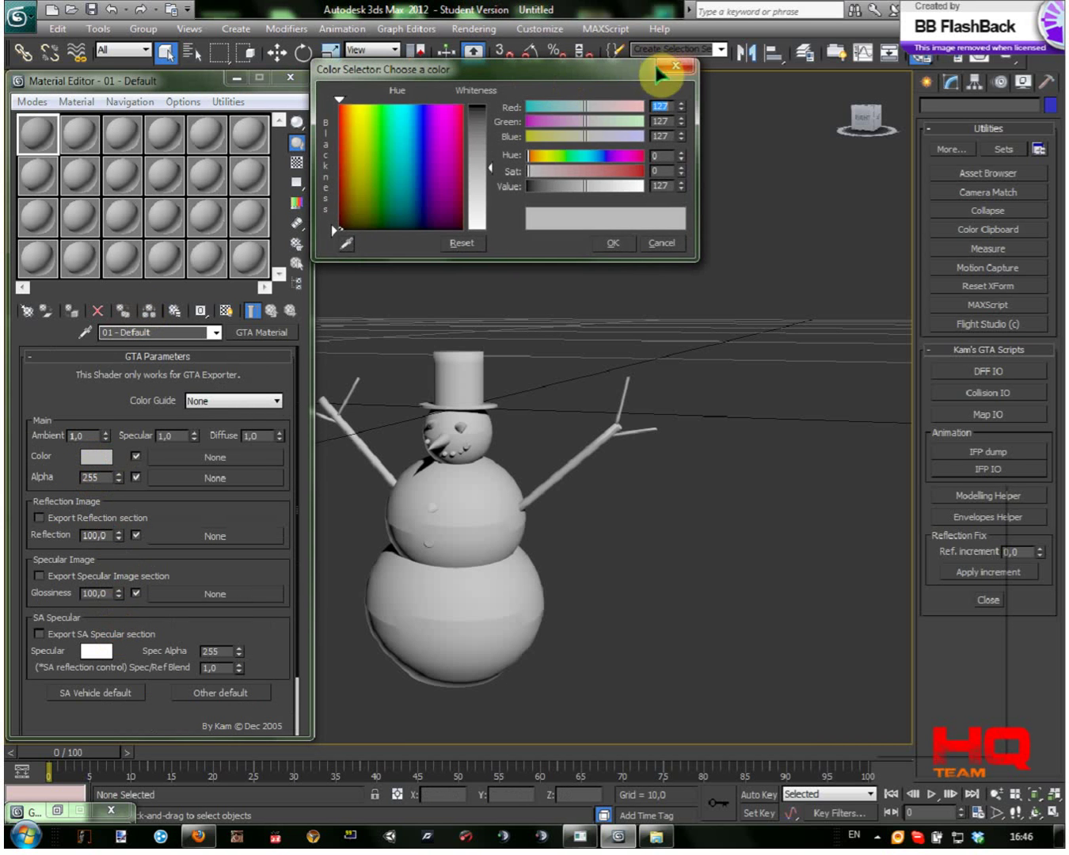
{"action": "left_click", "coordinate": [660, 243]}
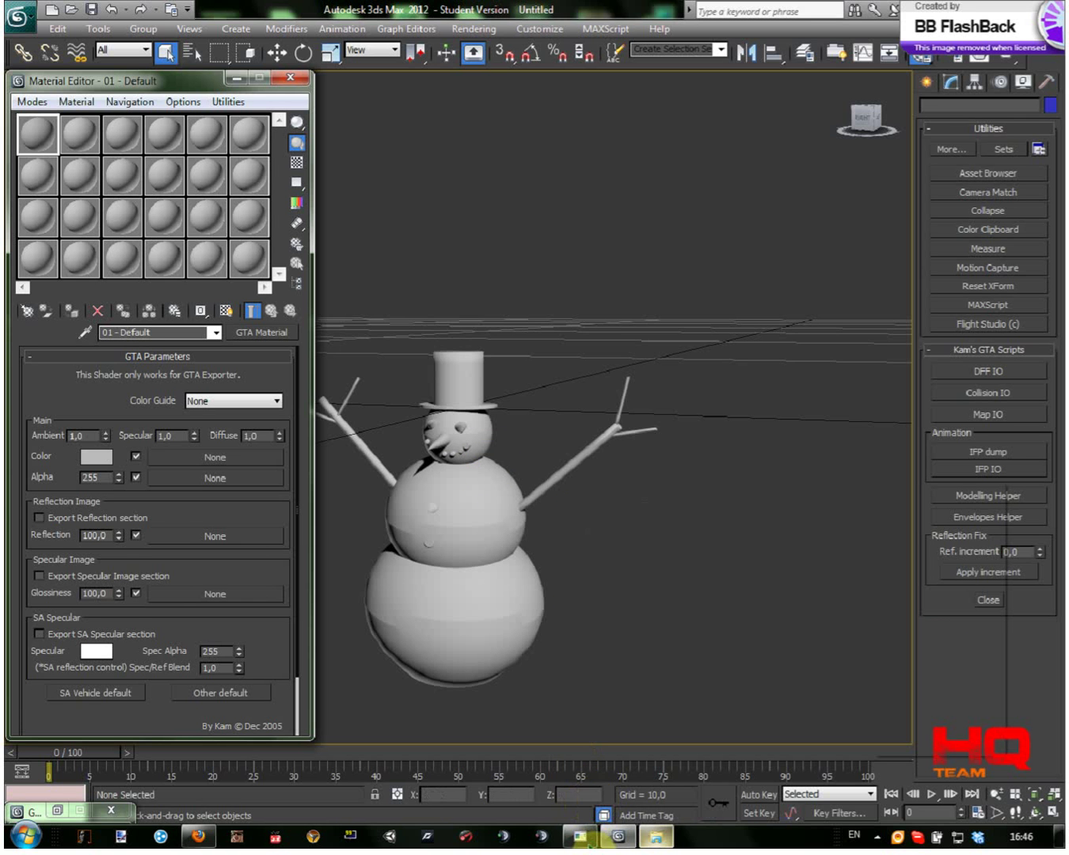
- Bring up the GTA SA [RIP] by Shroom folder window and place it beside the Material Editor
{"action": "left_click", "coordinate": [657, 837]}
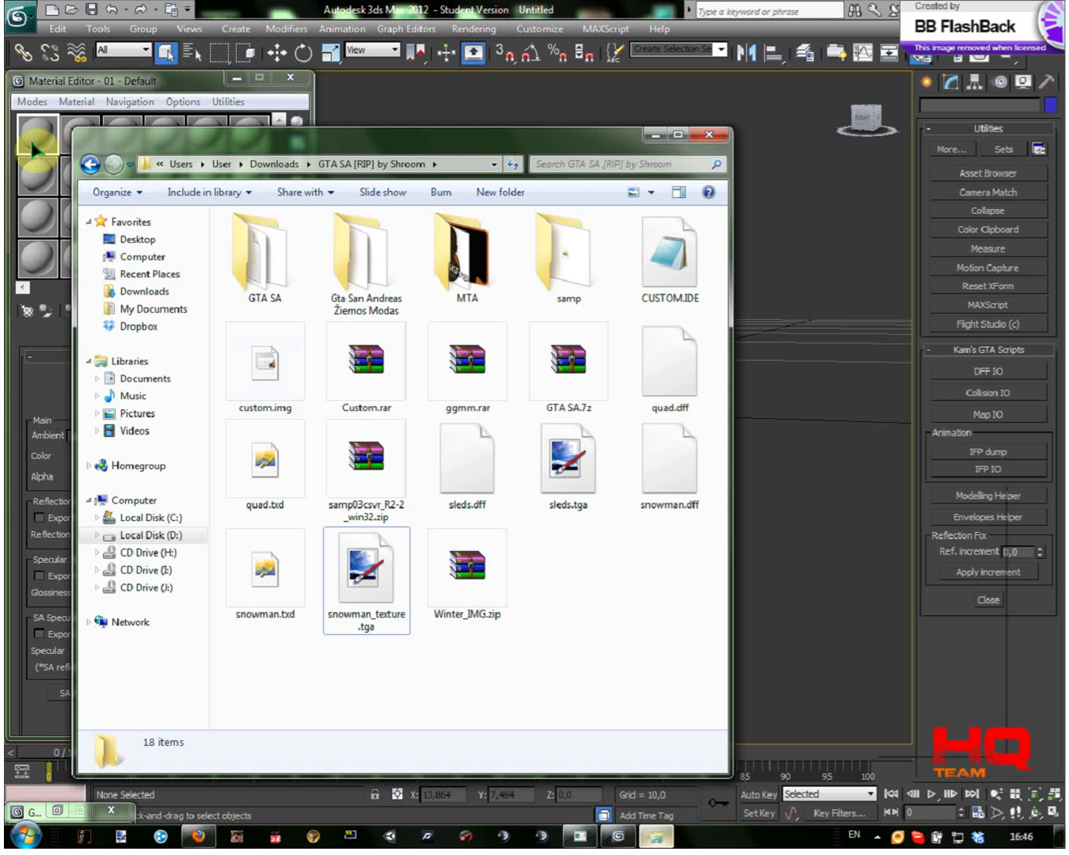
{"action": "left_click_drag", "start_coordinate": [150, 143], "coordinate": [425, 144]}
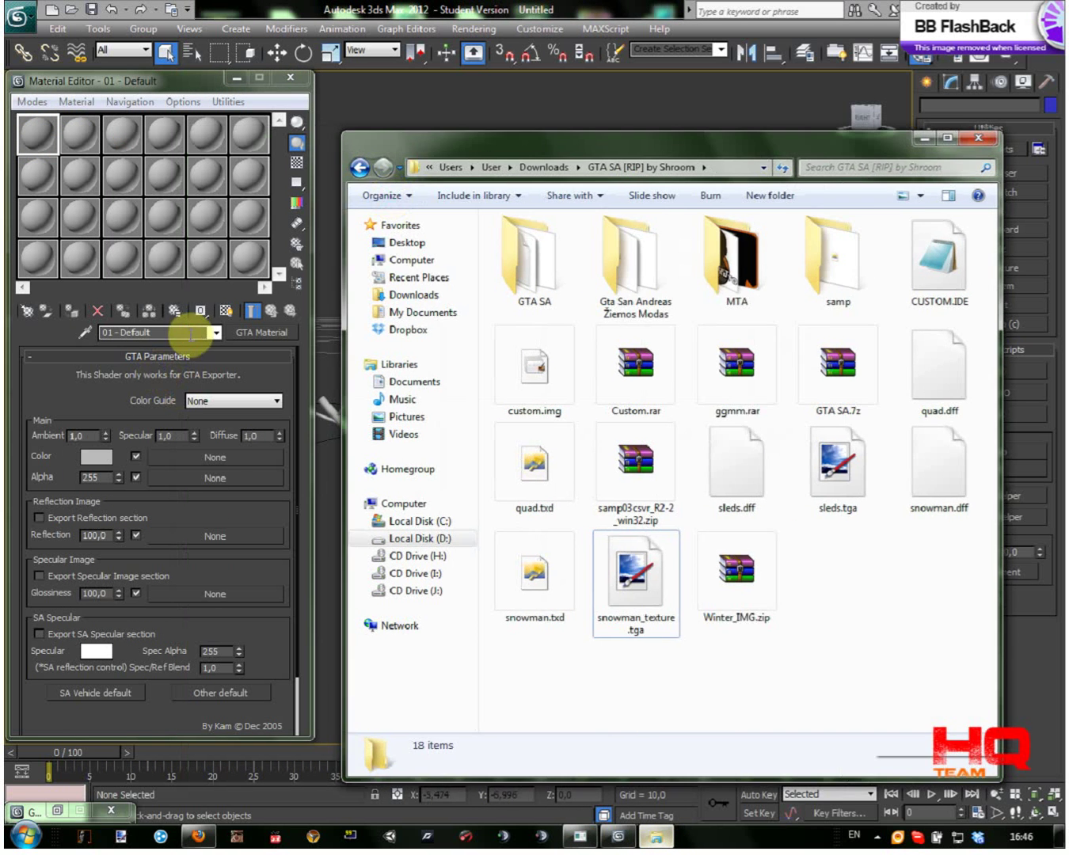
{"action": "left_click", "coordinate": [194, 333]}
{"action": "left_click", "coordinate": [214, 334]}
{"action": "left_click", "coordinate": [226, 331]}
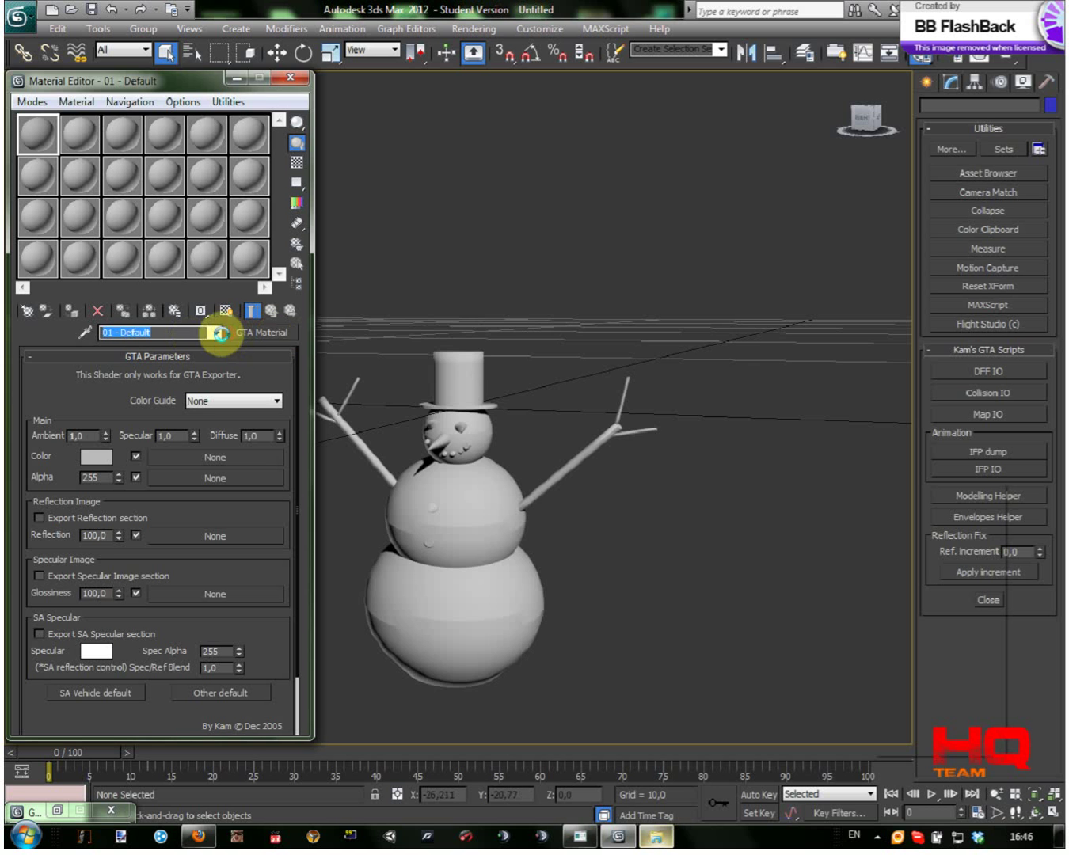
{"action": "left_click", "coordinate": [231, 334]}
{"action": "left_click", "coordinate": [711, 147]}
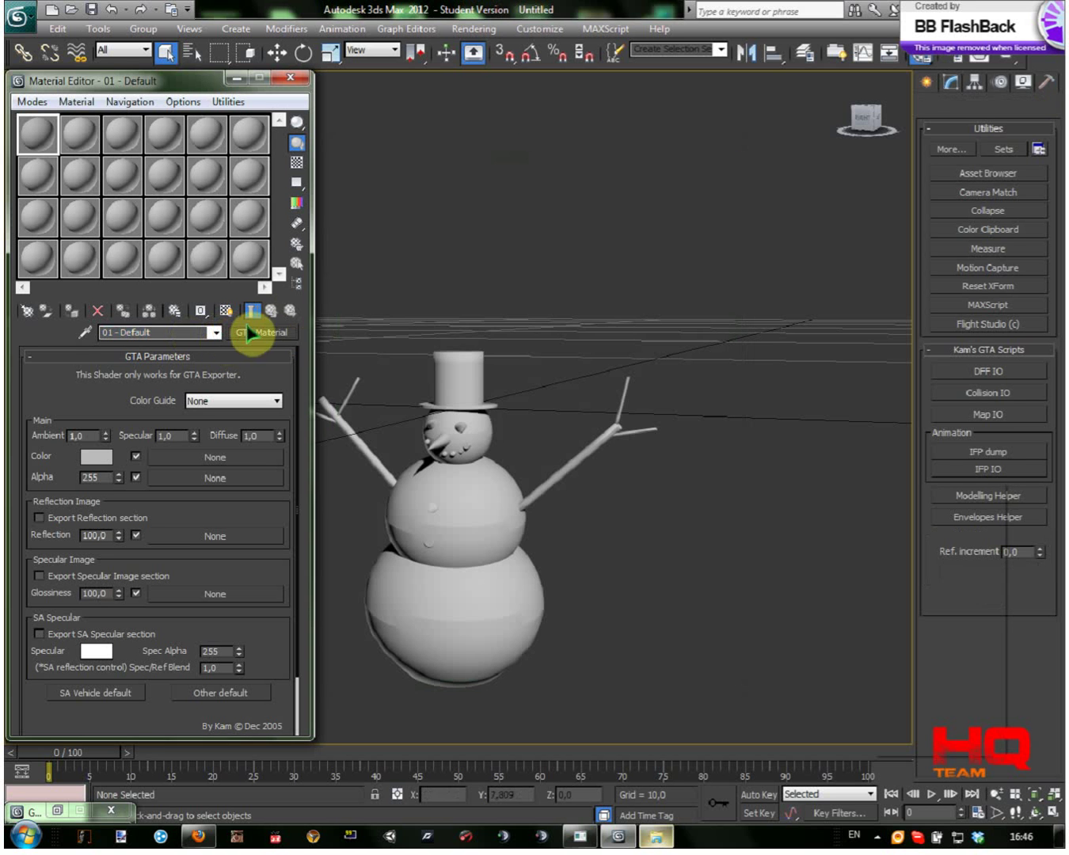
{"action": "left_click", "coordinate": [222, 334]}
{"action": "left_click", "coordinate": [226, 335]}
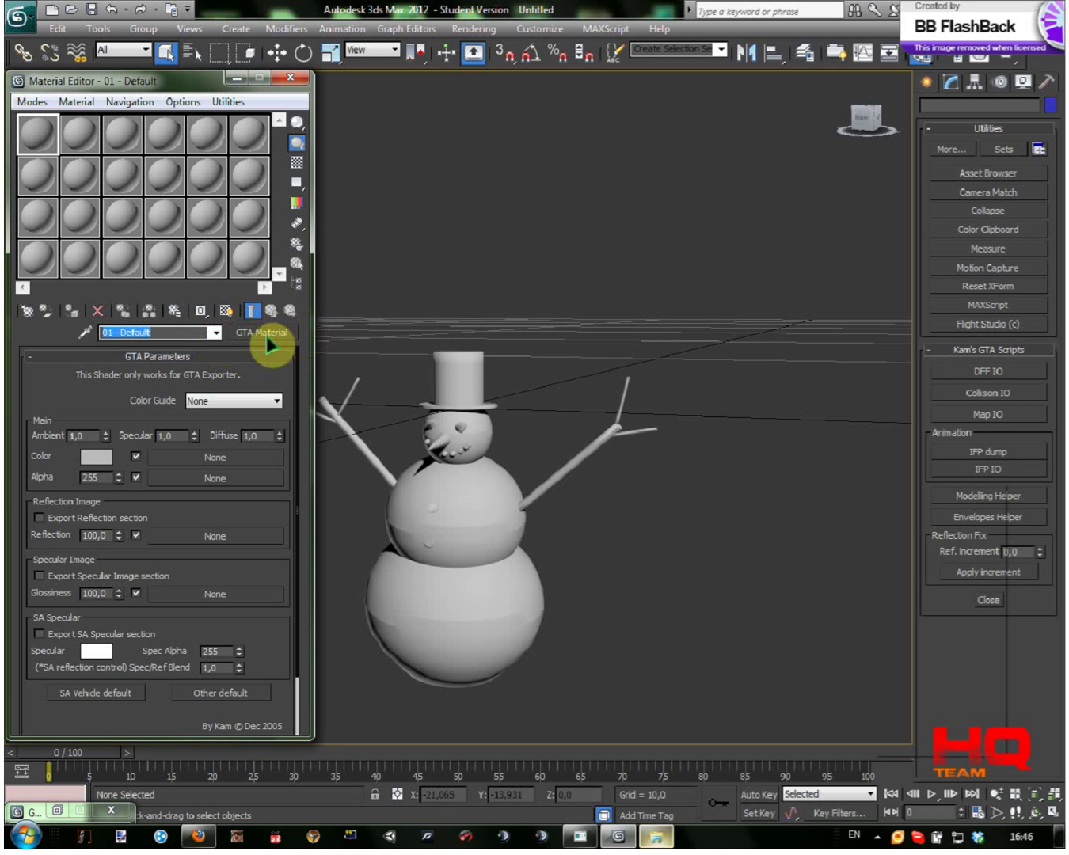
- Load snowman_texture.tga from the folder window into the first sample slot as a new material, and minimise the folder window
{"action": "left_click", "coordinate": [654, 837]}
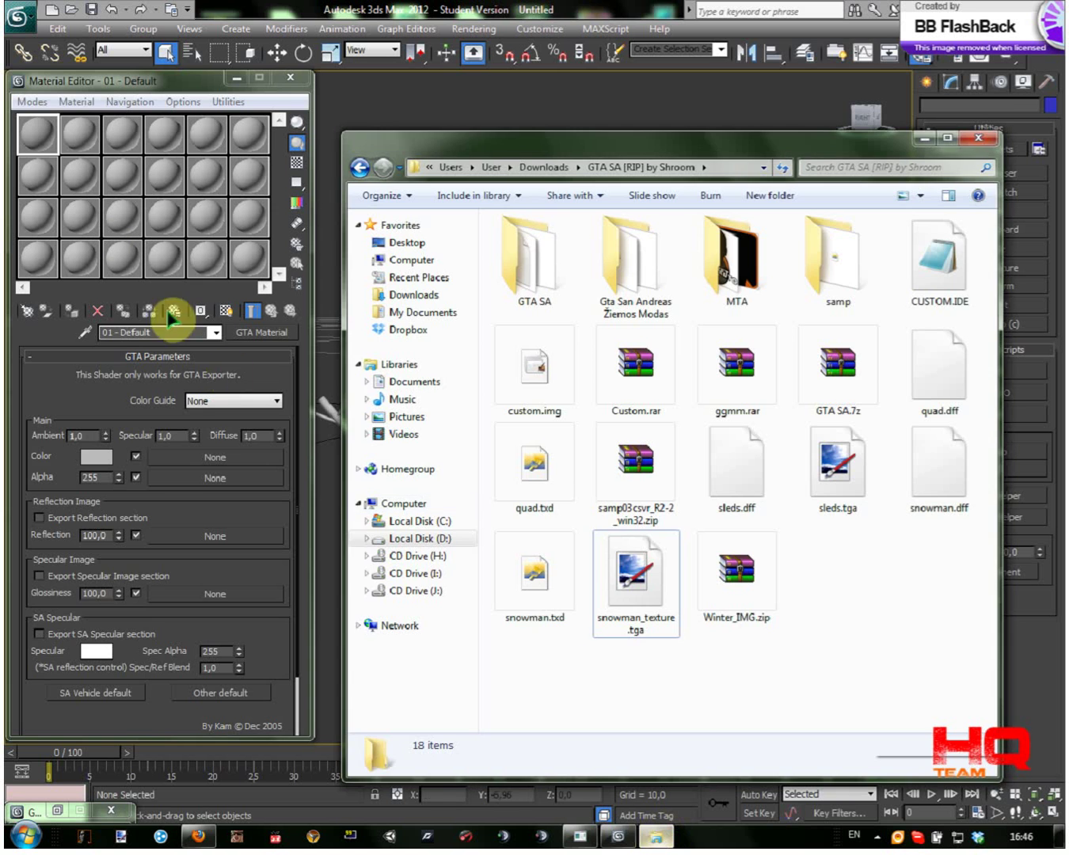
{"action": "left_click", "coordinate": [86, 137]}
{"action": "left_click", "coordinate": [124, 136]}
{"action": "left_click", "coordinate": [36, 135]}
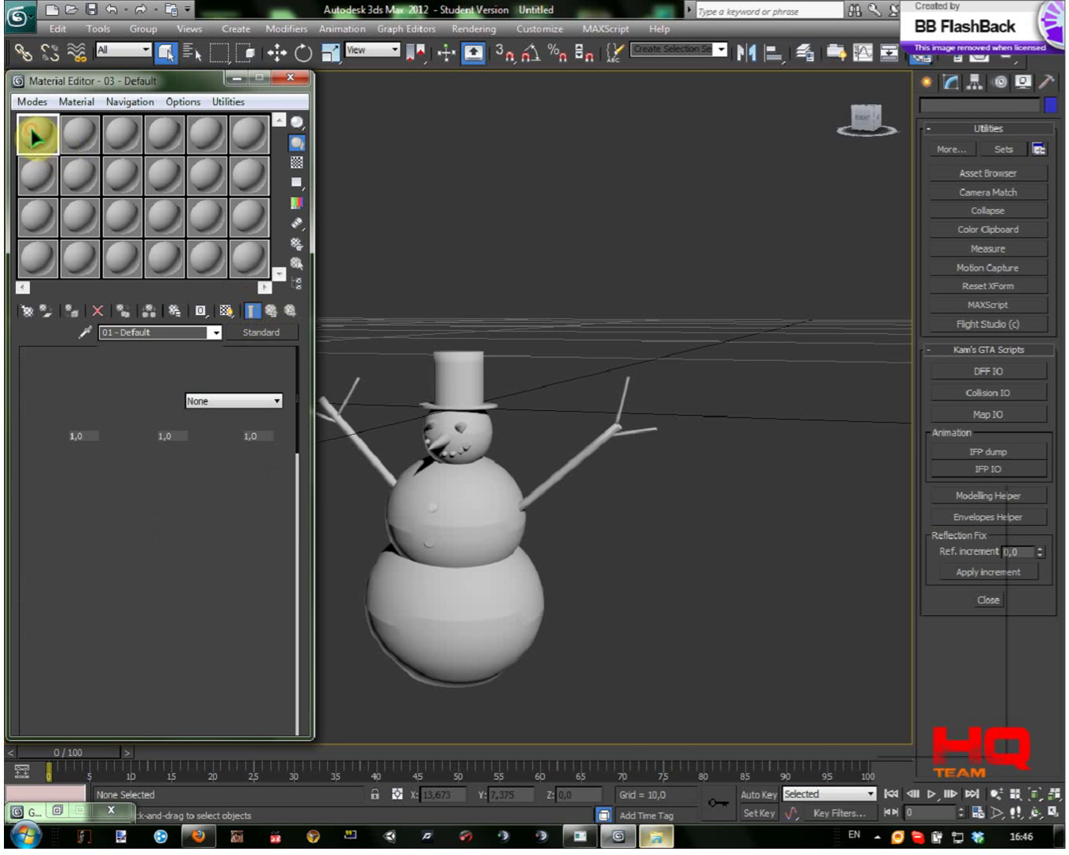
{"action": "left_click", "coordinate": [653, 838]}
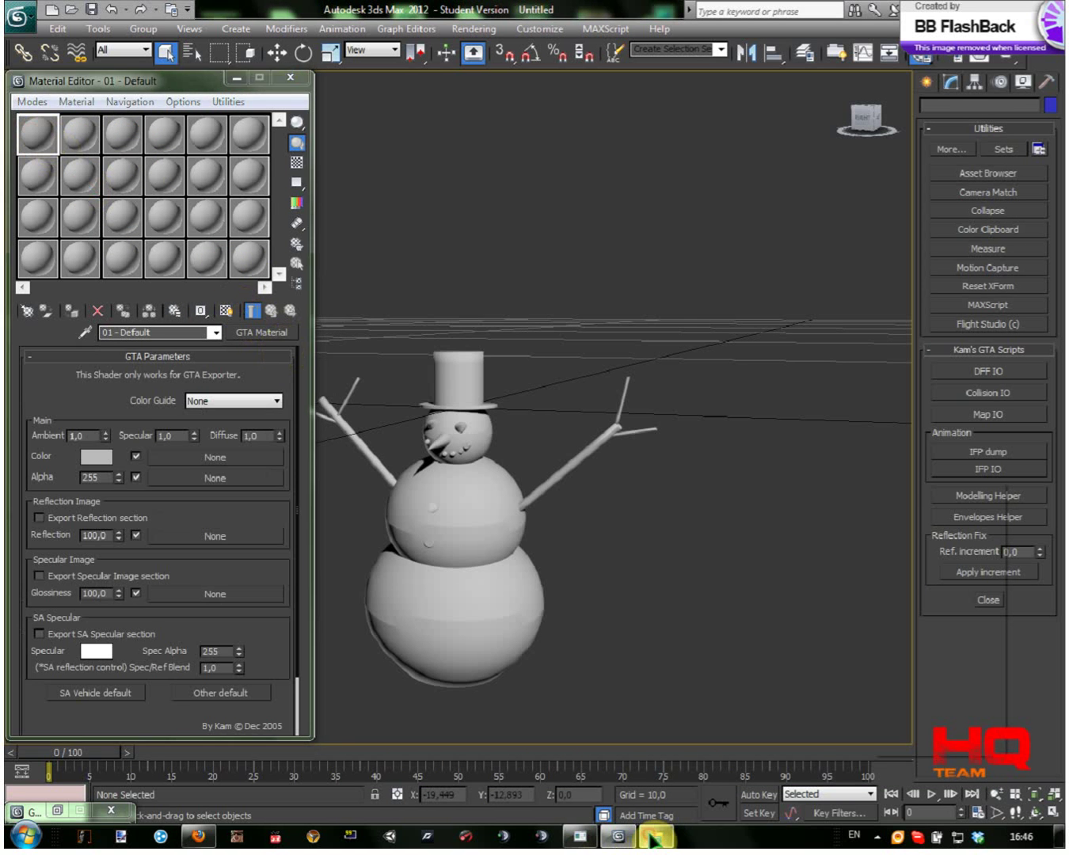
{"action": "left_click_drag", "start_coordinate": [641, 579], "coordinate": [50, 129]}
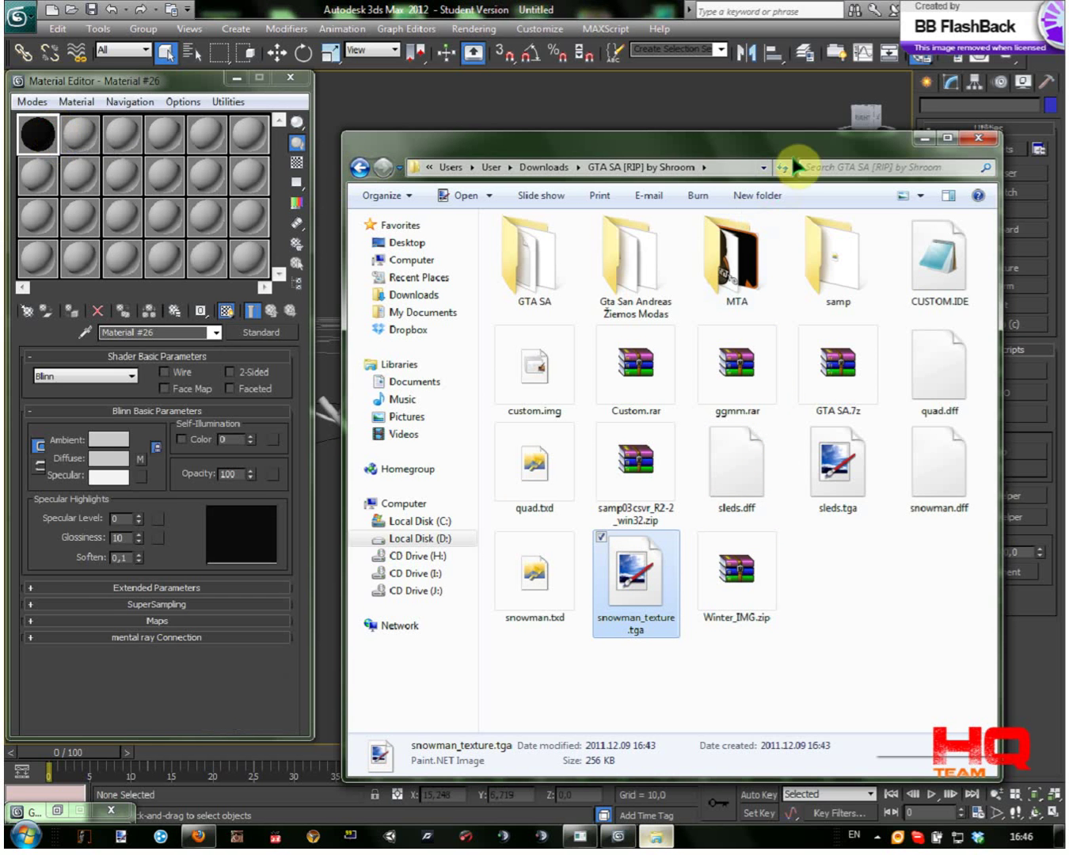
{"action": "left_click", "coordinate": [936, 140]}
{"action": "left_click", "coordinate": [1015, 6]}
{"action": "left_click", "coordinate": [924, 139]}
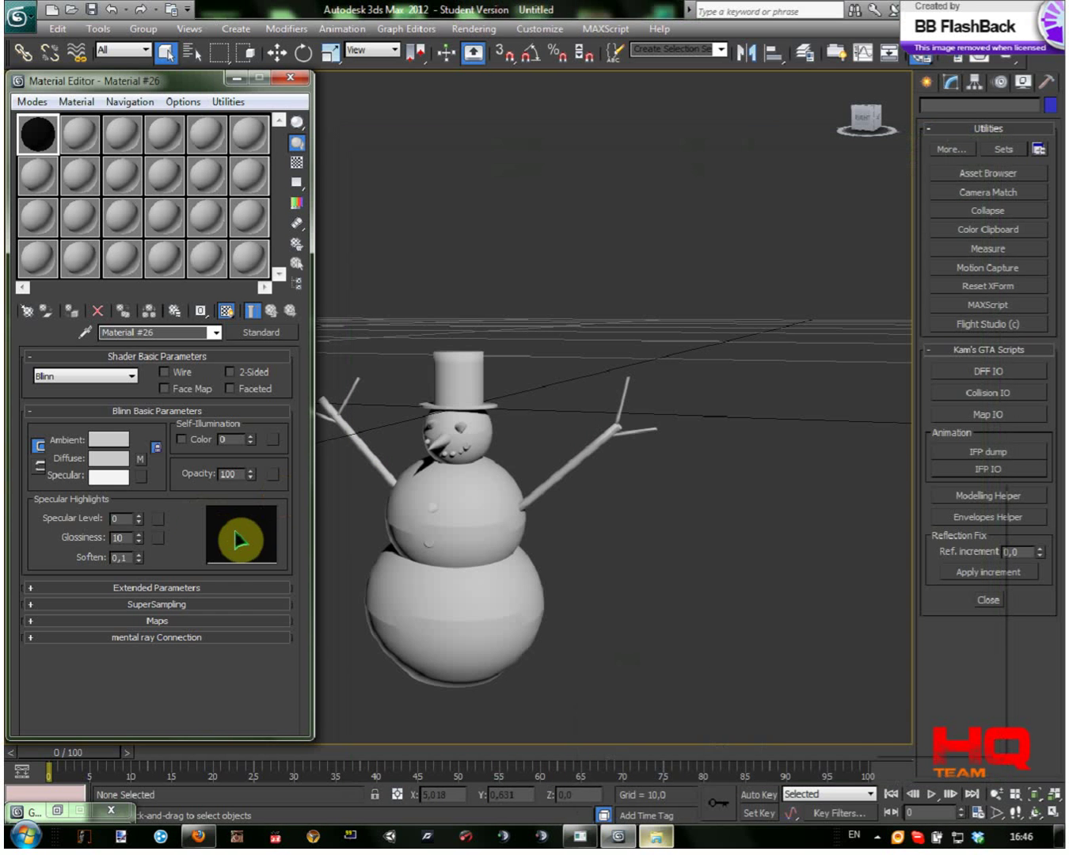
- Assign the textured material in the first sample slot to the snowman mesh and inspect it from several angles
{"action": "left_click", "coordinate": [468, 524]}
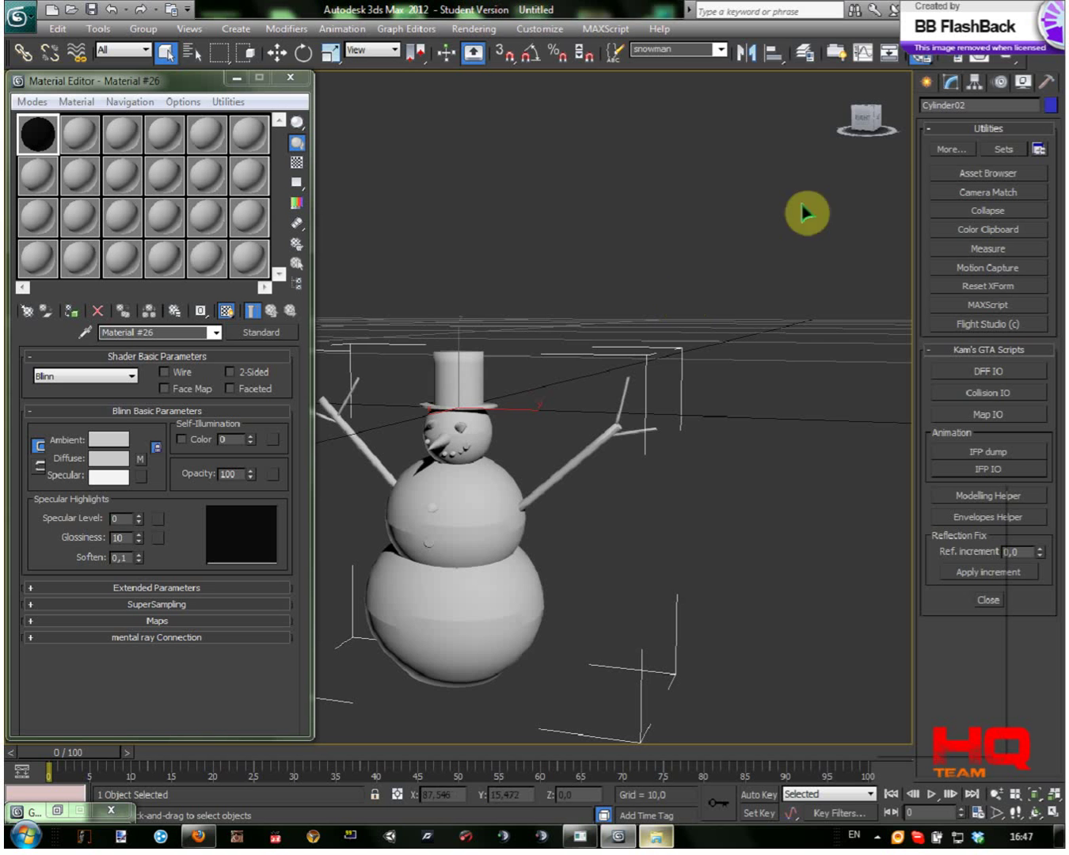
{"action": "left_click_drag", "start_coordinate": [869, 127], "coordinate": [860, 133]}
{"action": "middle_click_drag", "start_coordinate": [717, 411], "coordinate": [815, 276]}
{"action": "left_click_drag", "start_coordinate": [50, 132], "coordinate": [575, 383]}
{"action": "left_click", "coordinate": [645, 182]}
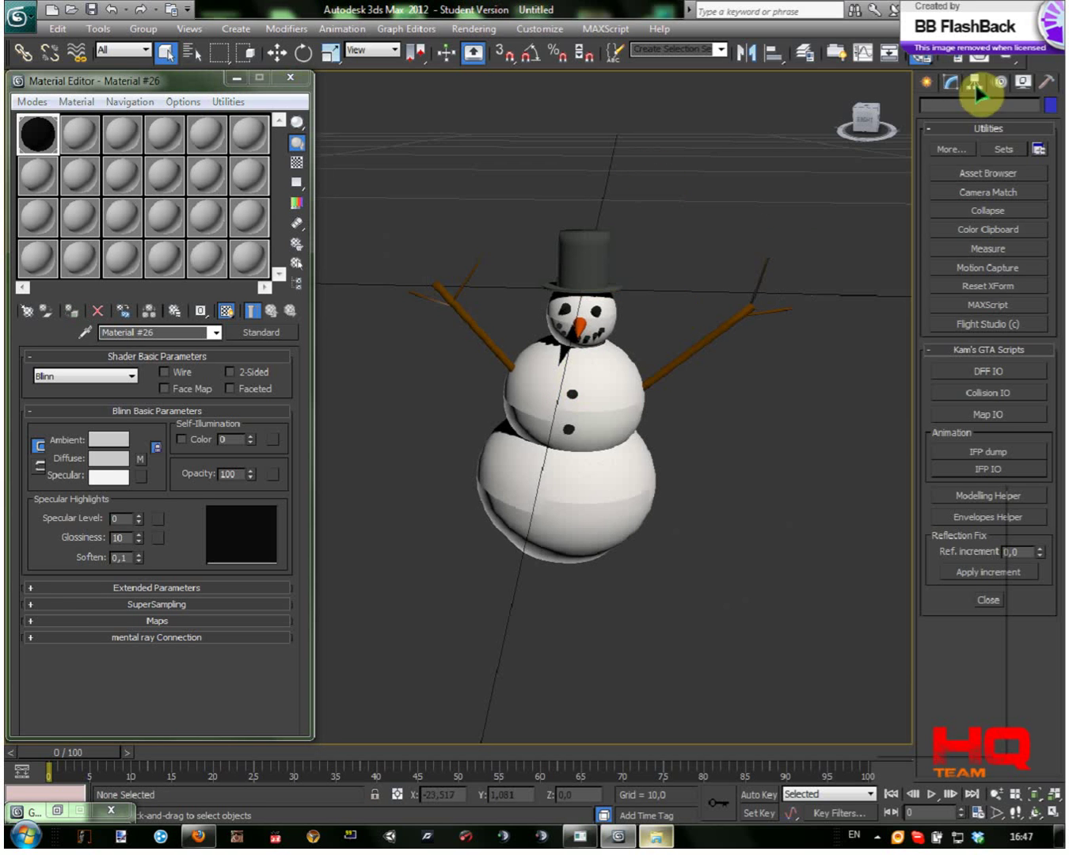
{"action": "mouse_move", "coordinate": [857, 120]}
{"action": "left_mouse_down"}
{"action": "mouse_move", "coordinate": [847, 120]}
{"action": "mouse_move", "coordinate": [862, 125]}
{"action": "left_mouse_up"}
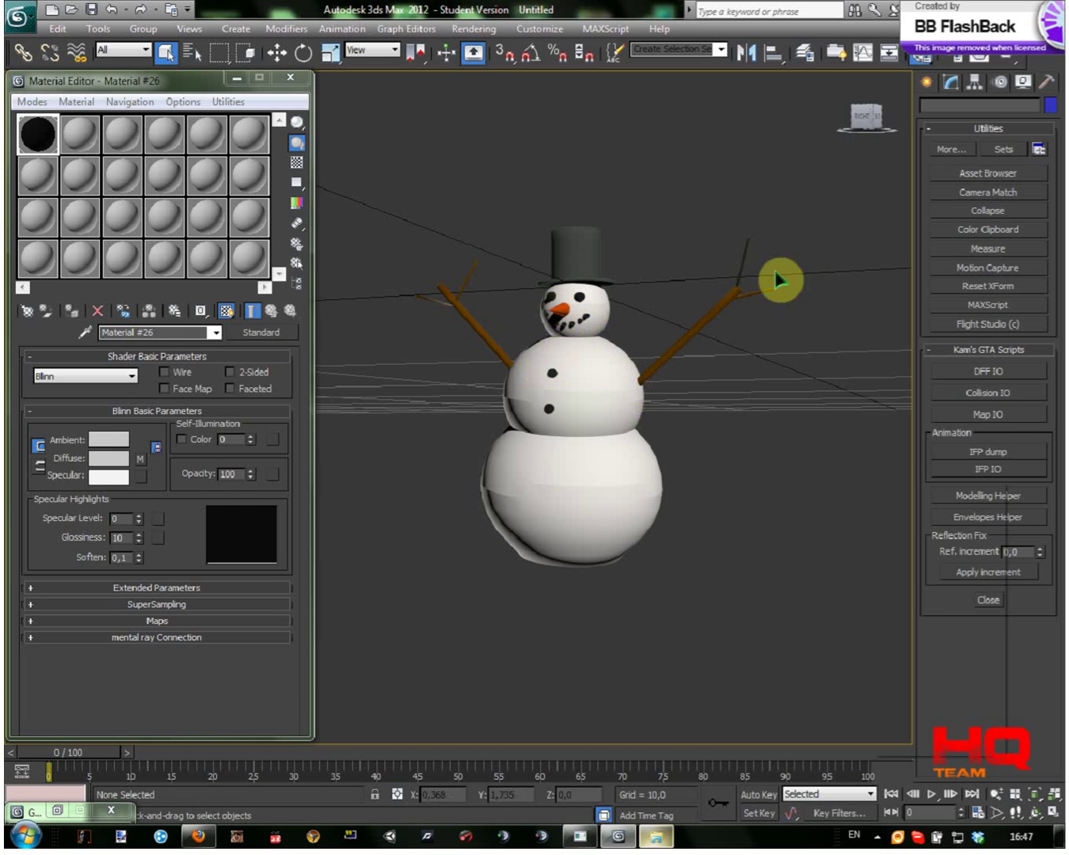
{"action": "left_click_drag", "start_coordinate": [881, 145], "coordinate": [852, 126]}
- Minimise the Material Editor and clear the snowman selection in the viewport
{"action": "left_click", "coordinate": [559, 255]}
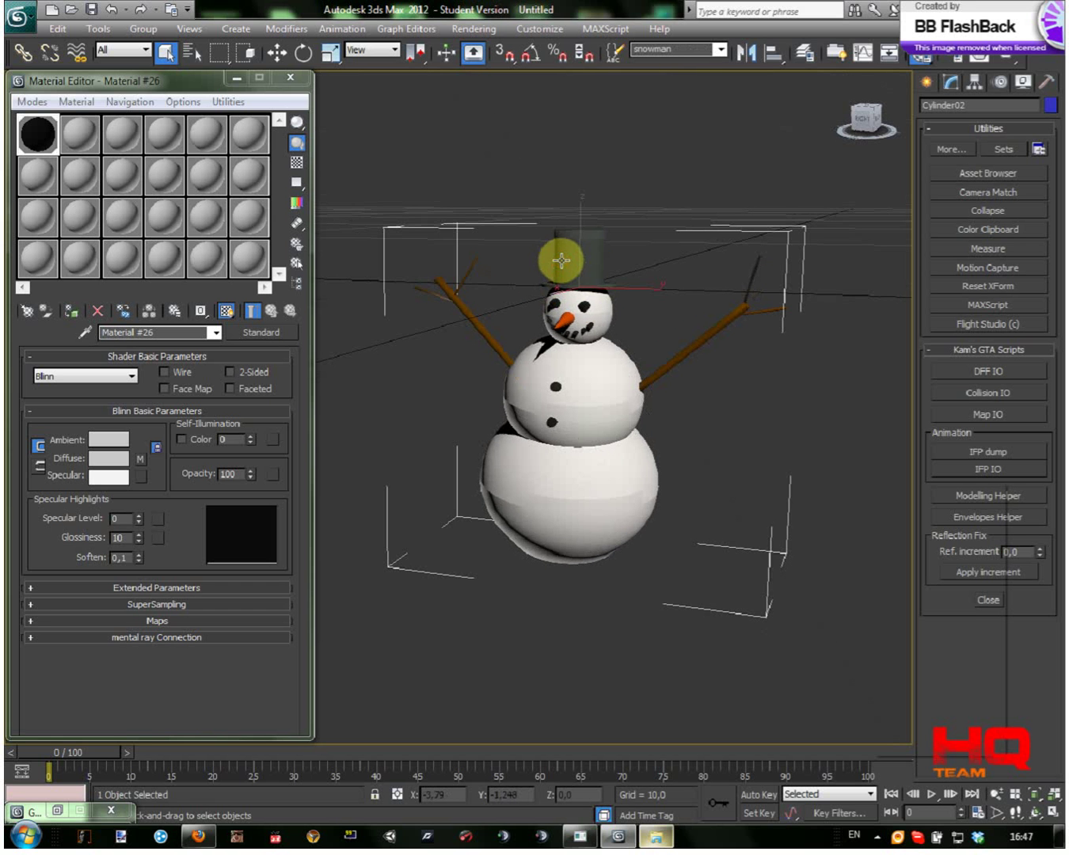
{"action": "left_click", "coordinate": [237, 82]}
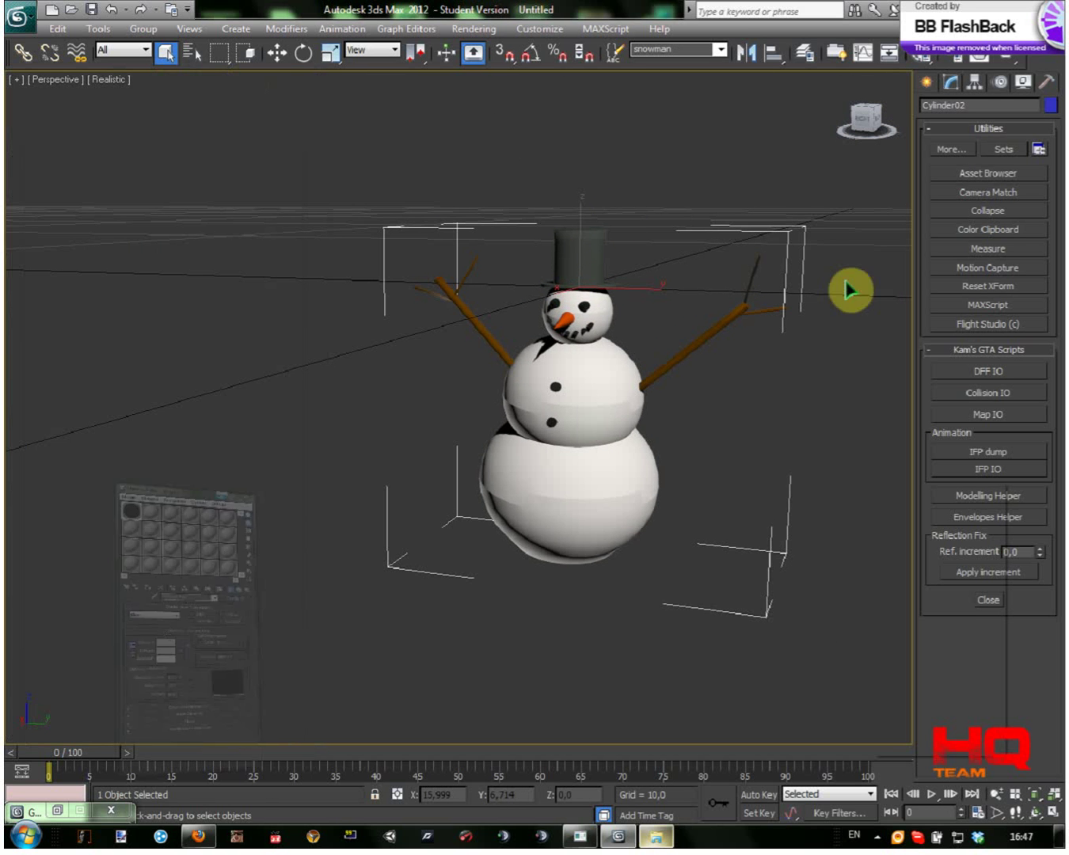
{"action": "left_click", "coordinate": [703, 154]}
{"action": "right_click", "coordinate": [587, 251]}
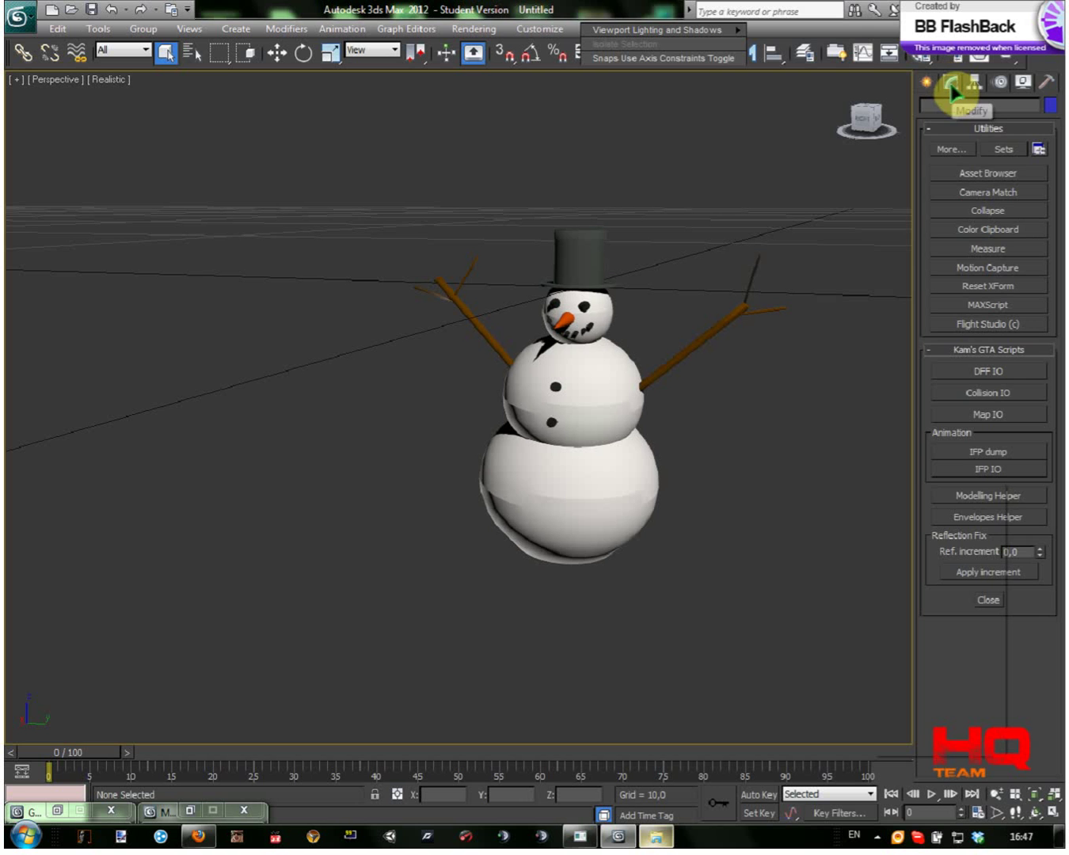
- Open the snowman's Editable Mesh for modification and select the hat's cylinder at Element level
{"action": "left_click", "coordinate": [952, 84]}
{"action": "left_click", "coordinate": [584, 251]}
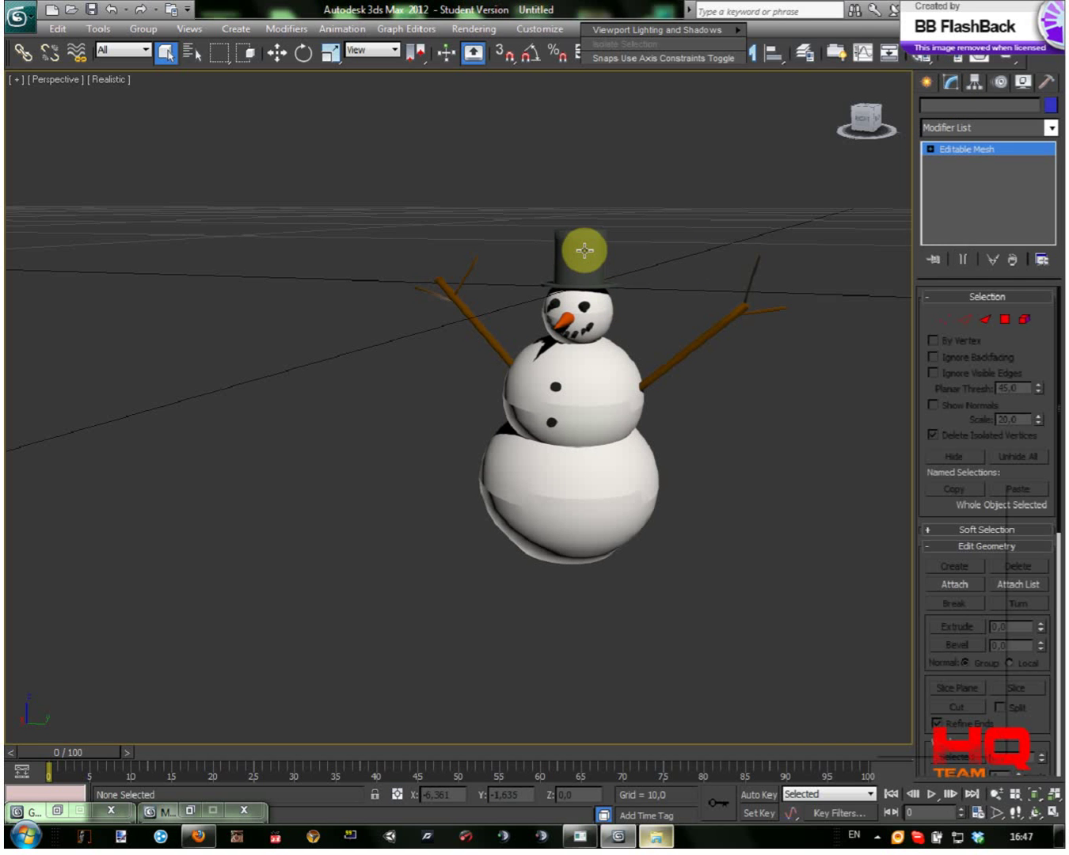
{"action": "left_click", "coordinate": [1024, 319]}
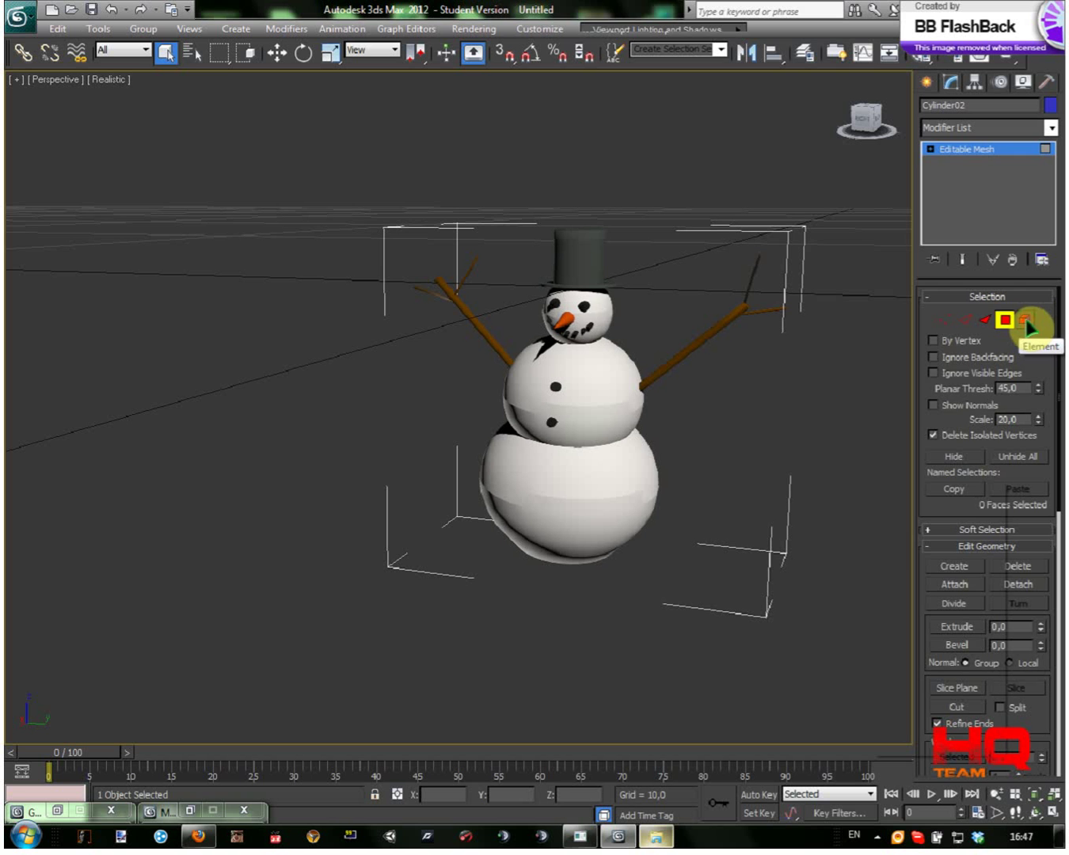
{"action": "left_click", "coordinate": [596, 259]}
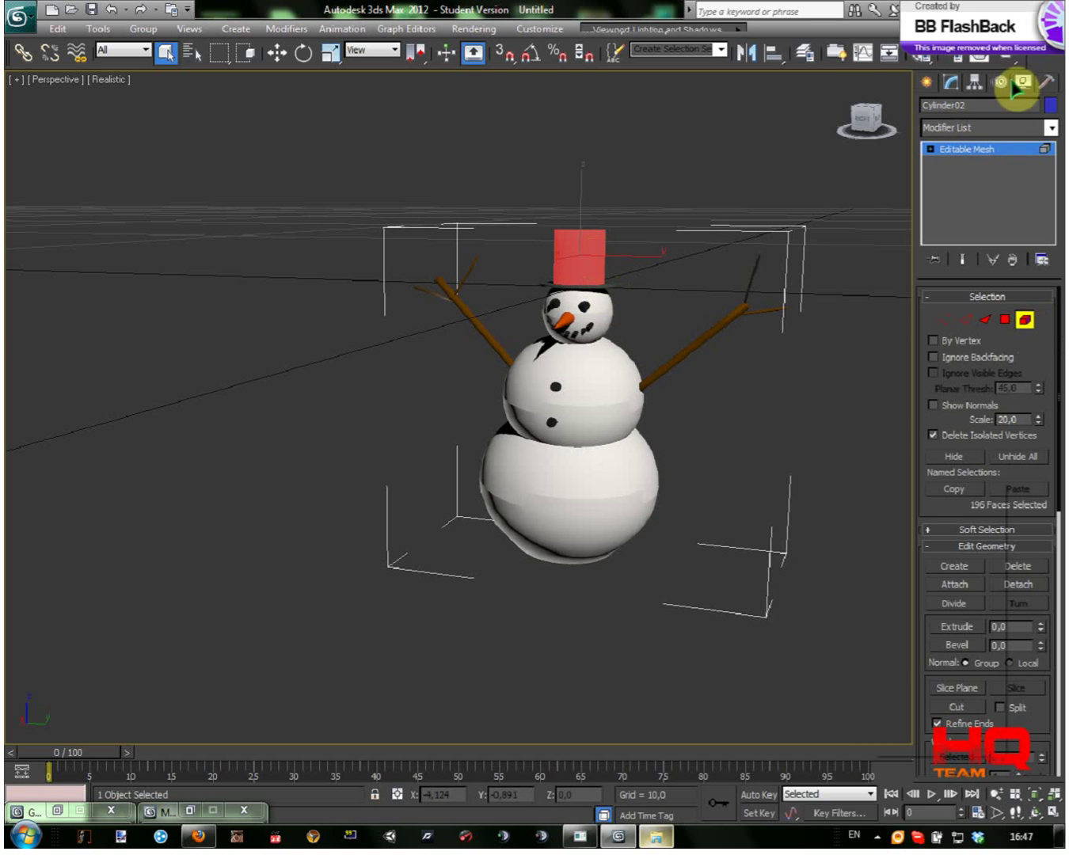
{"action": "left_click_drag", "start_coordinate": [876, 163], "coordinate": [878, 194]}
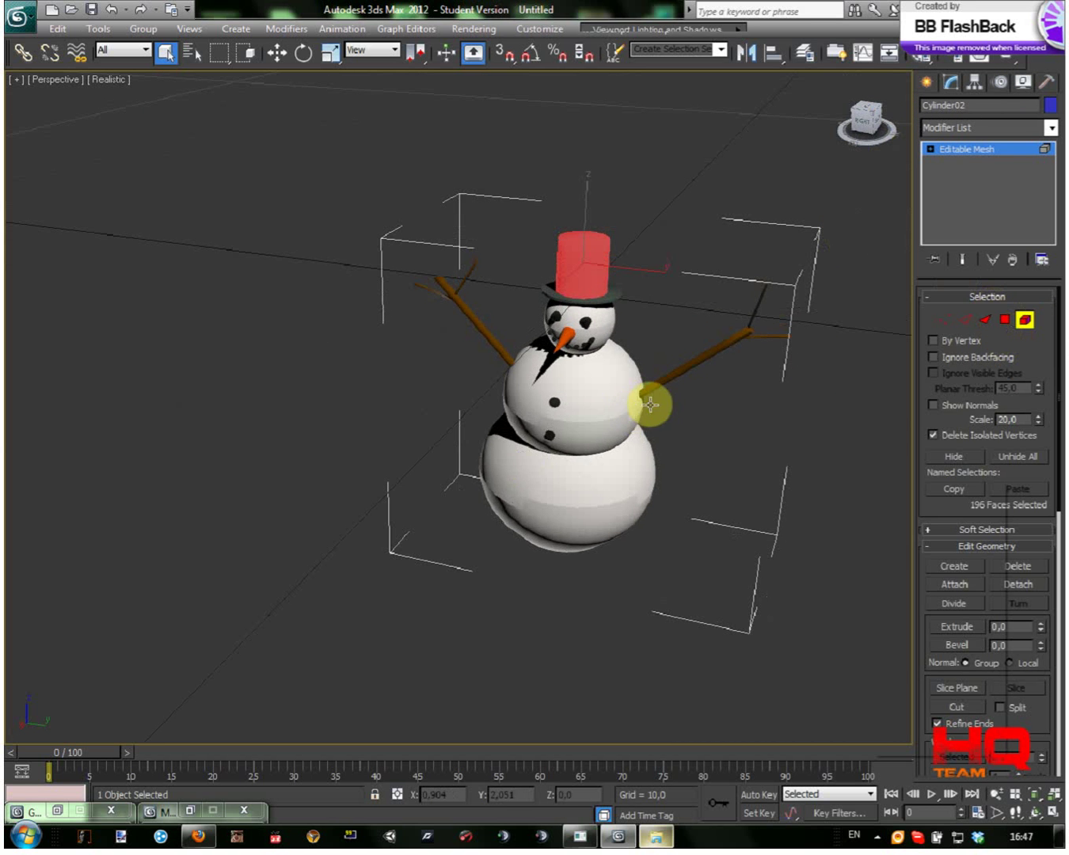
- Display the mesh at Vertex level, switch to Edge level and select single edges on the snowman's middle ball
{"action": "left_click", "coordinate": [947, 322]}
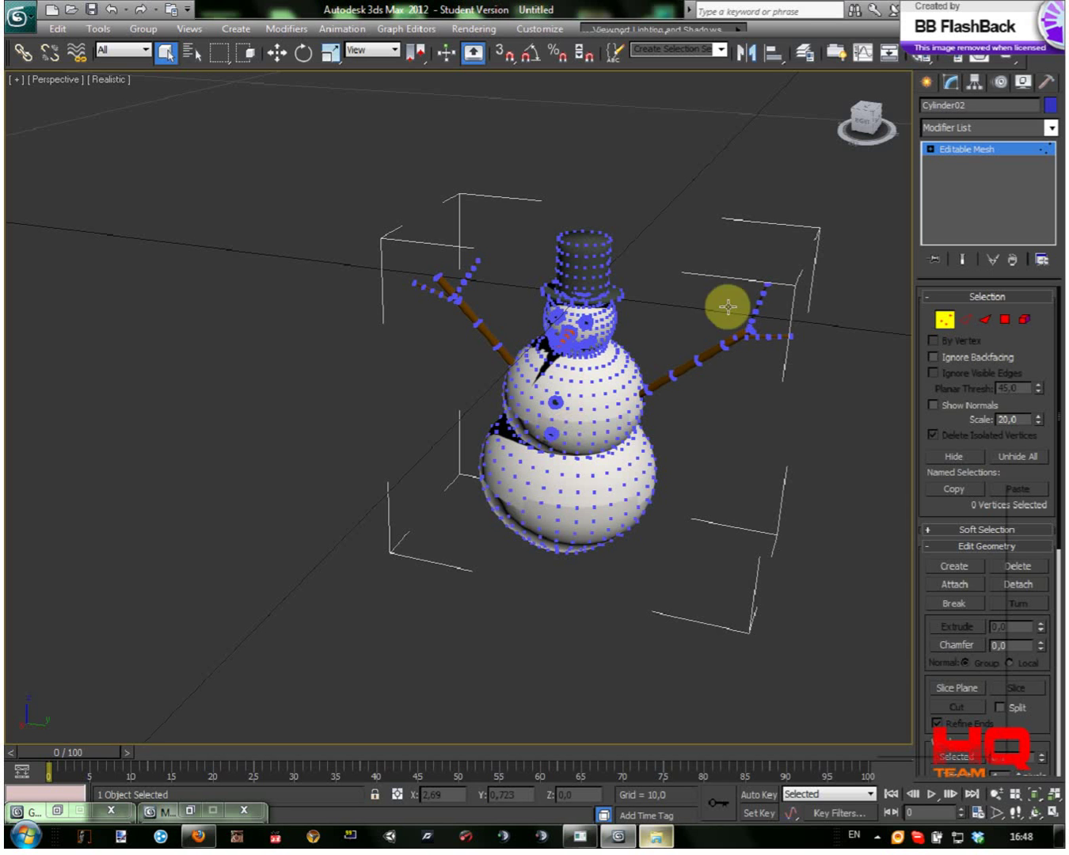
{"action": "left_click", "coordinate": [969, 317]}
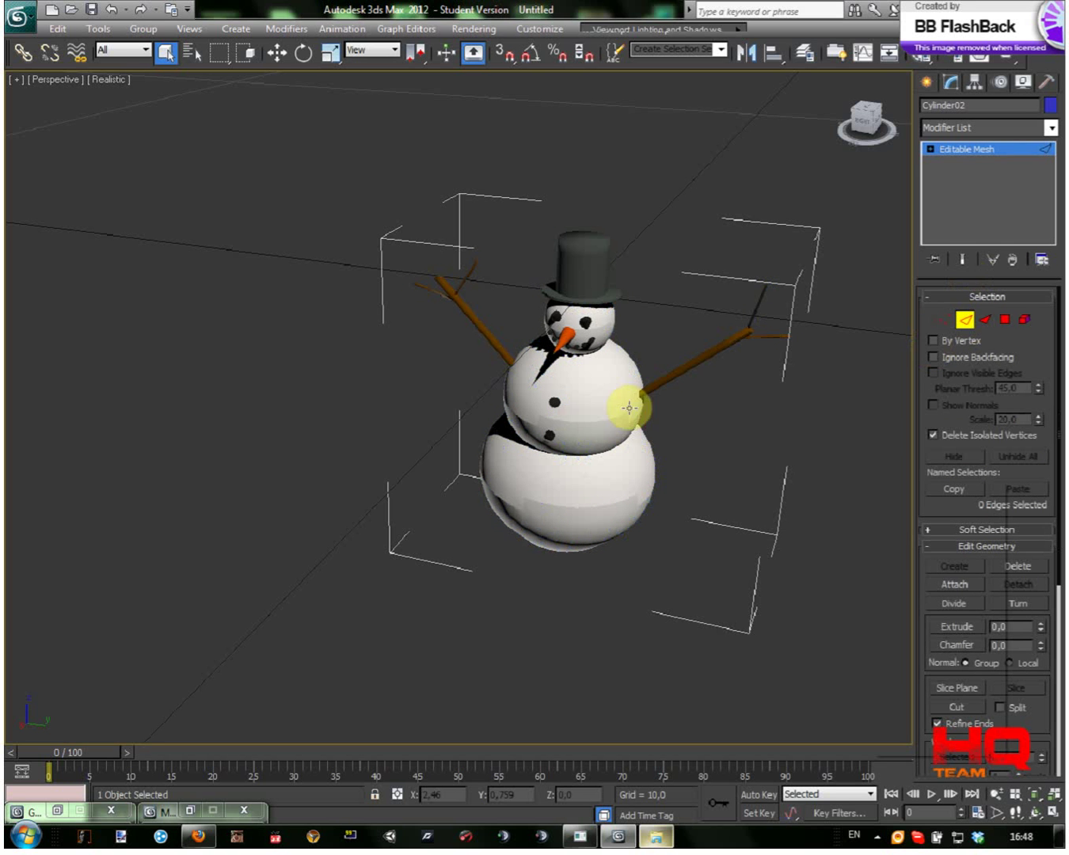
{"action": "left_click", "coordinate": [572, 413]}
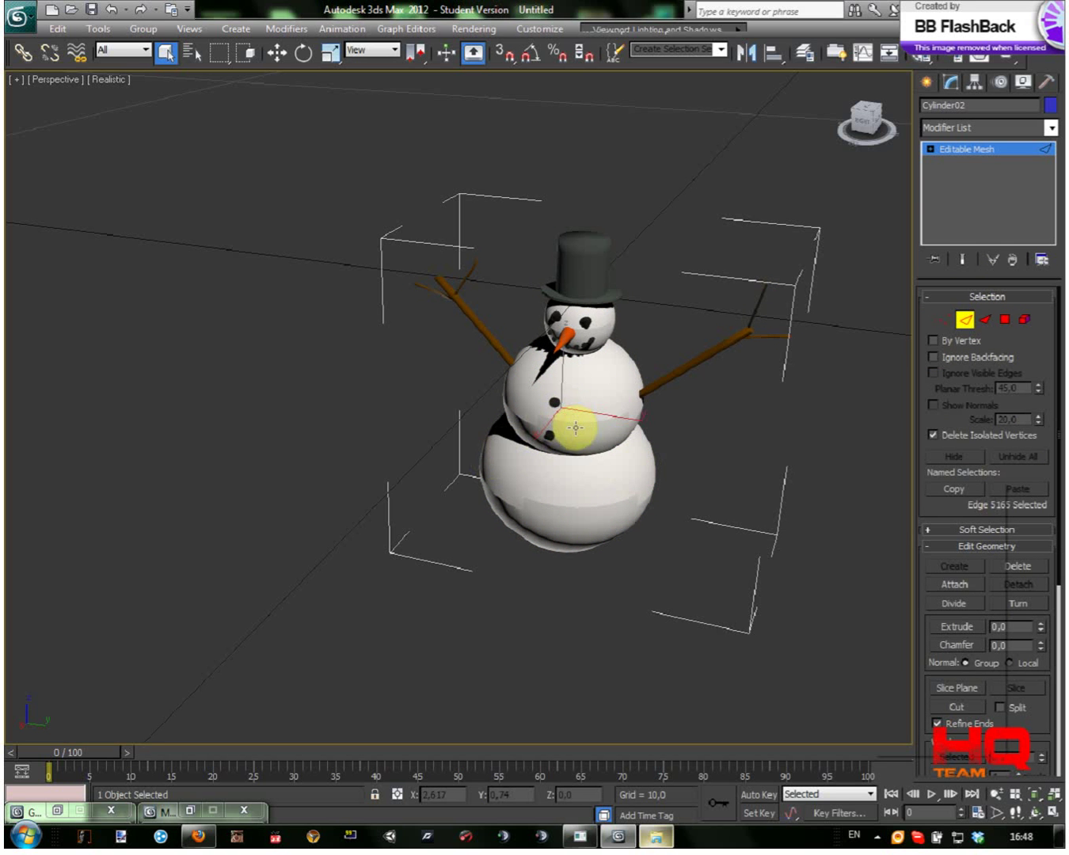
{"action": "left_click", "coordinate": [561, 448]}
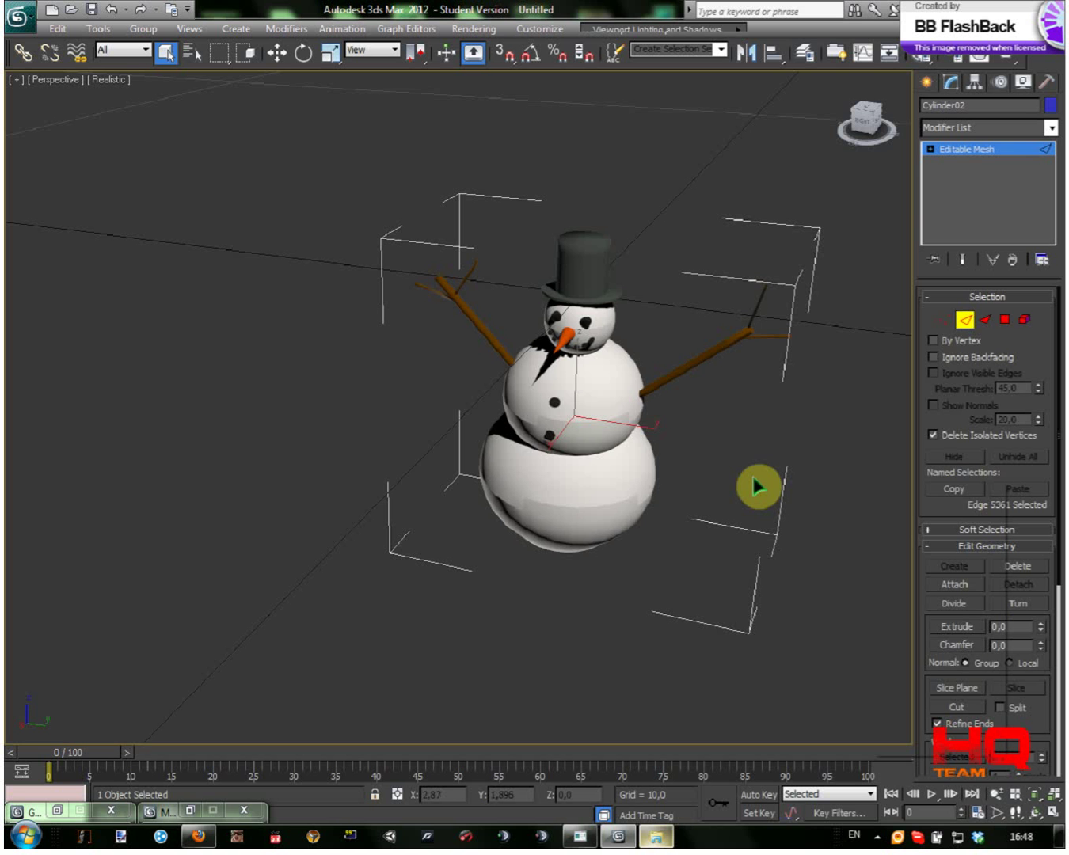
- Turn on edged faces in the viewport and select a single edge on the hat's cylinder
{"action": "key", "text": "F4"}
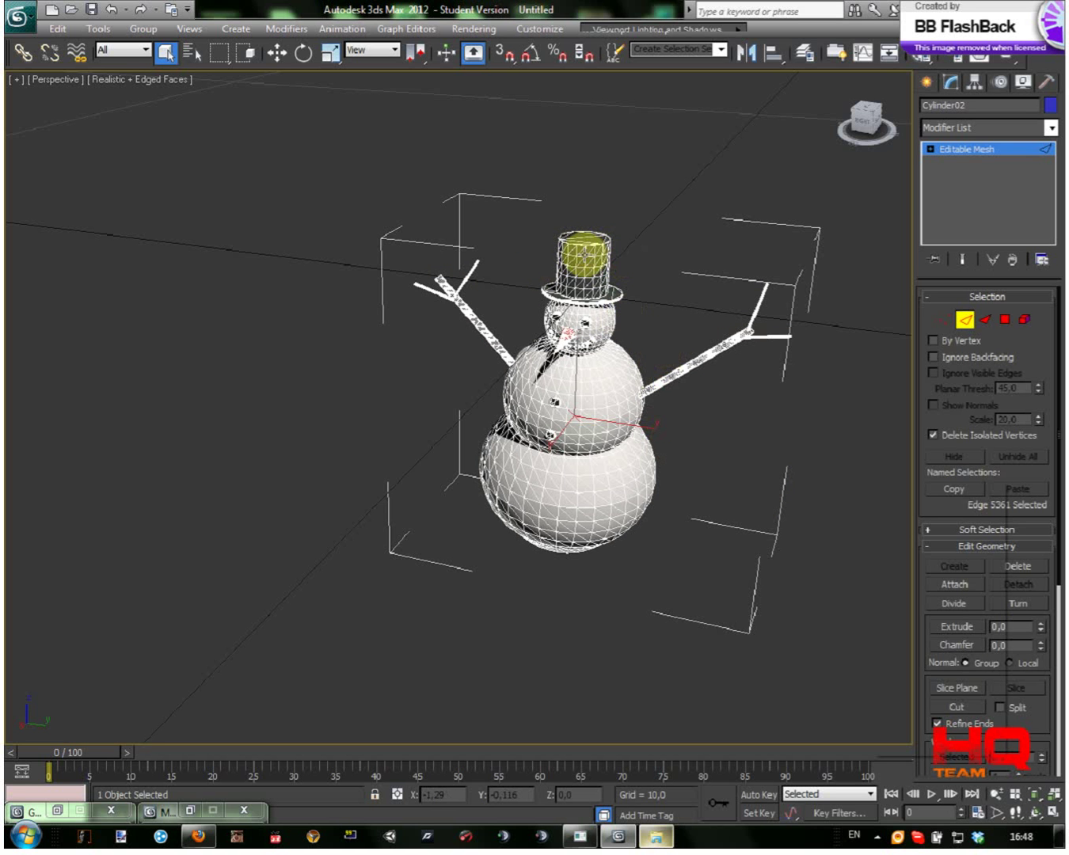
{"action": "left_click", "coordinate": [589, 260]}
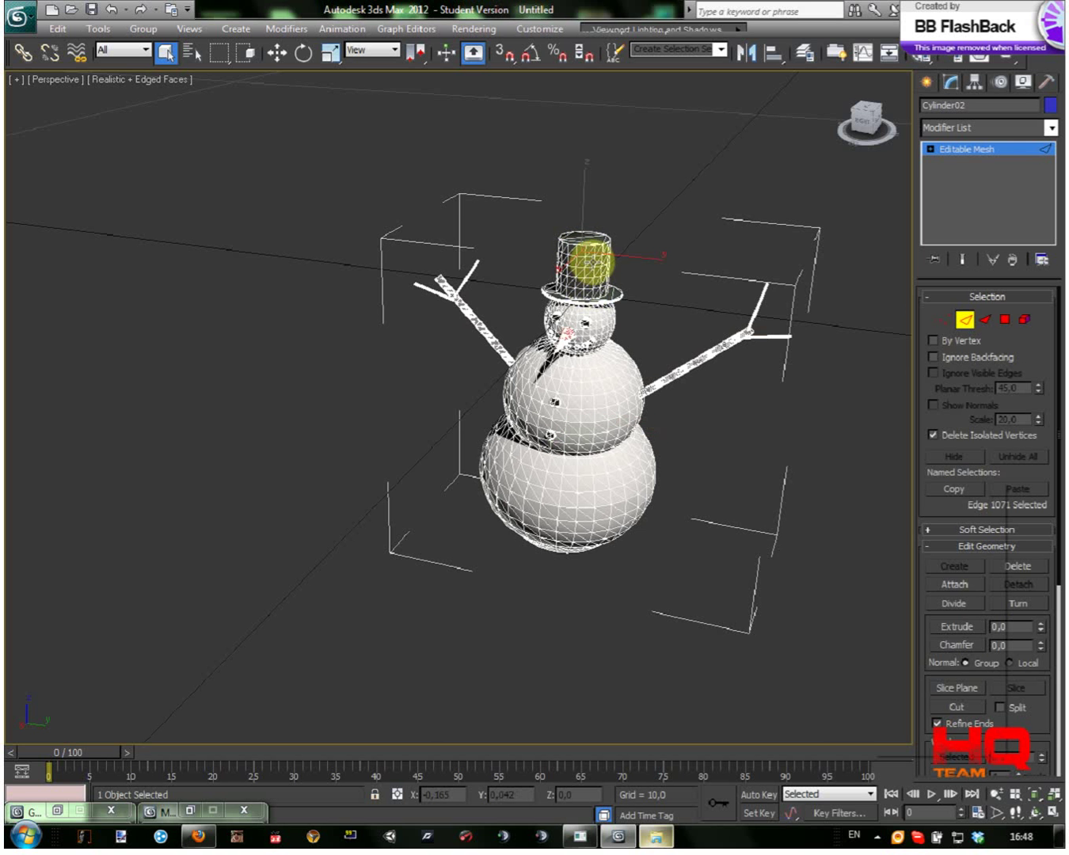
{"action": "scroll", "coordinate": [587, 252], "scroll_direction": "up", "scroll_amount": 2}
{"action": "scroll", "coordinate": [659, 168], "scroll_direction": "up", "scroll_amount": 2}
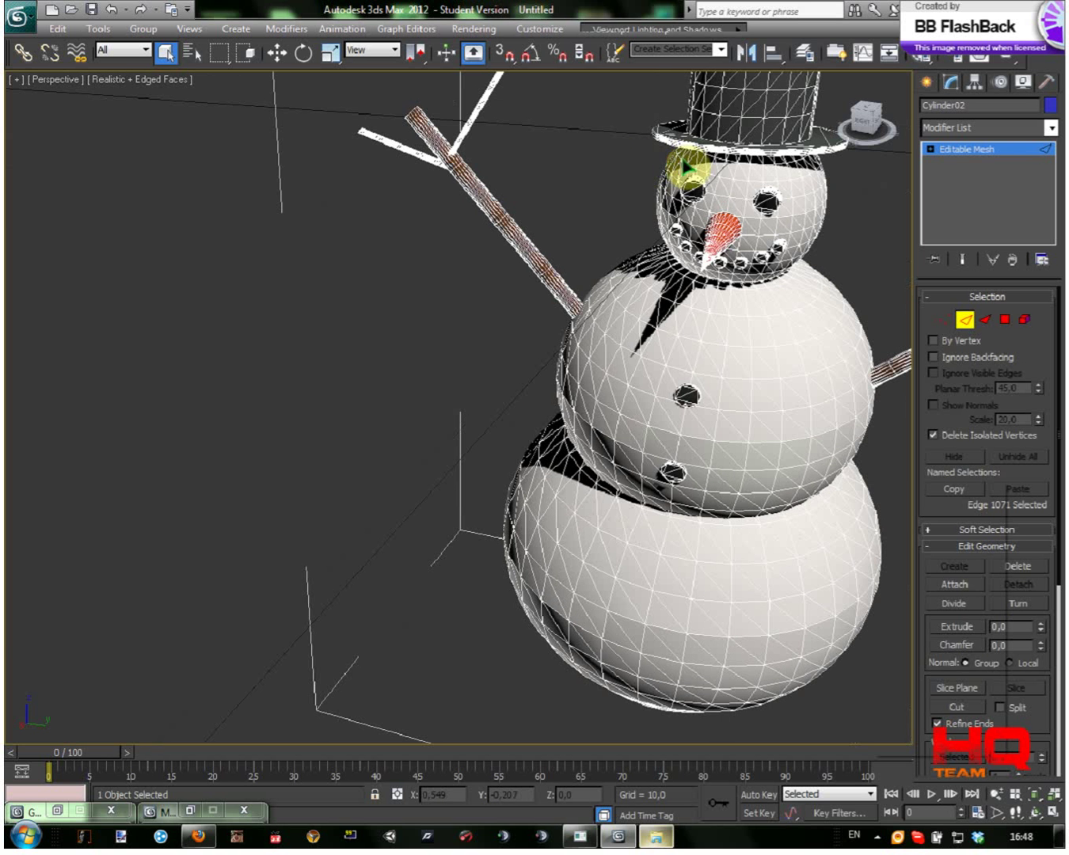
{"action": "scroll", "coordinate": [743, 200], "scroll_direction": "down", "scroll_amount": 2}
{"action": "middle_click_drag", "start_coordinate": [727, 218], "coordinate": [708, 103], "text": "alt"}
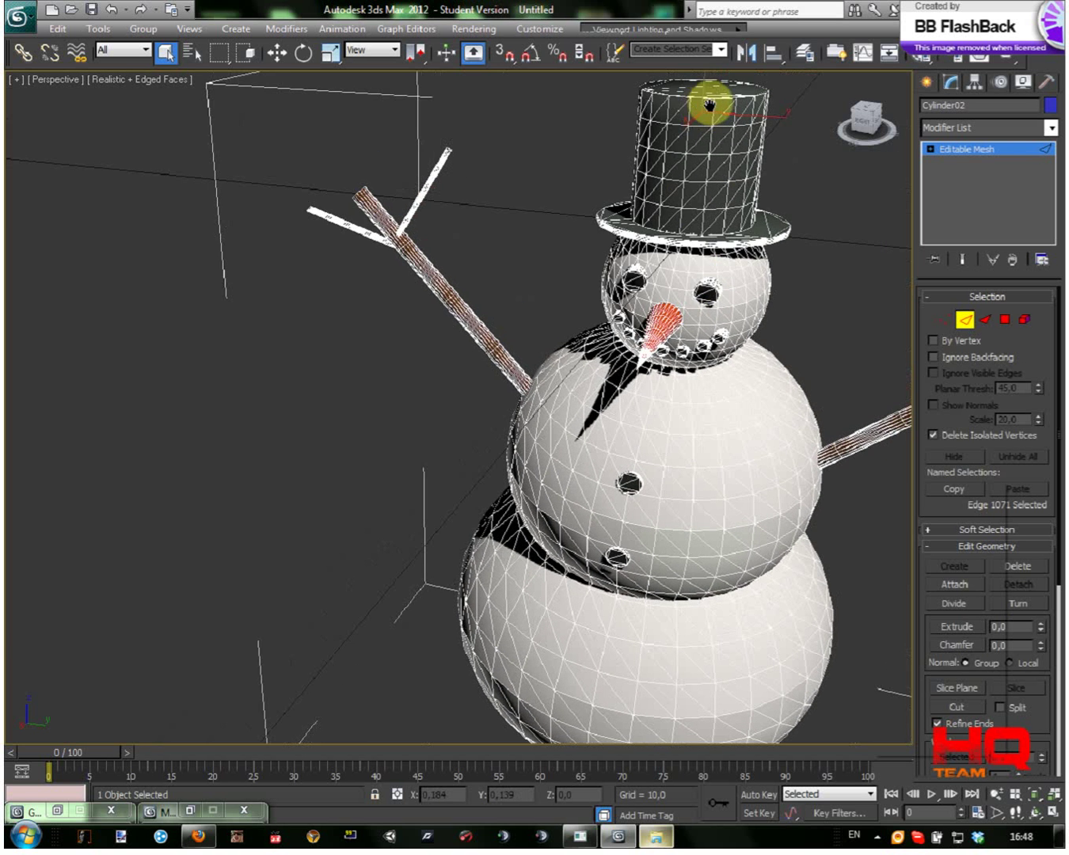
{"action": "left_click", "coordinate": [700, 154]}
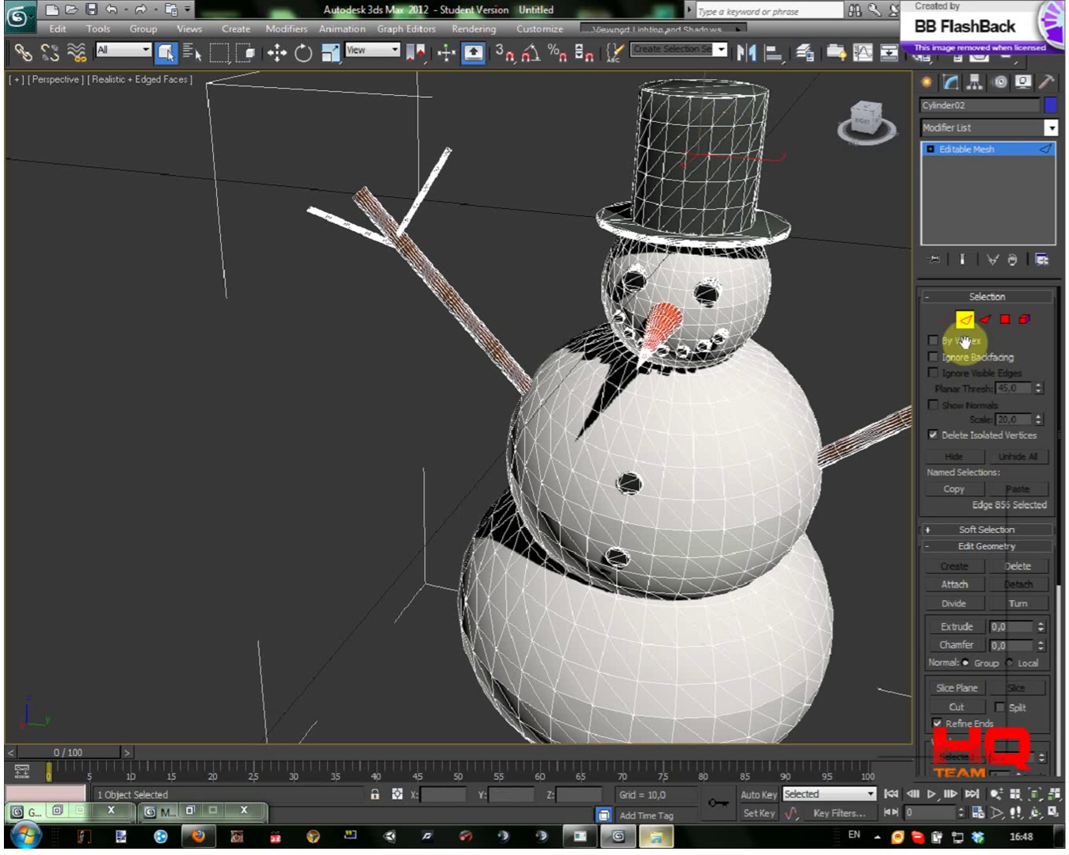
- Switch the mesh to Face level and select a single triangular face on the snowman's head
{"action": "left_click", "coordinate": [994, 322]}
{"action": "left_click", "coordinate": [767, 229]}
{"action": "left_click", "coordinate": [664, 290]}
{"action": "left_click", "coordinate": [679, 324]}
- Switch to Polygon level, look at the Convert To options without converting, and select a polygon on the snowman's eye
{"action": "left_click", "coordinate": [1009, 318]}
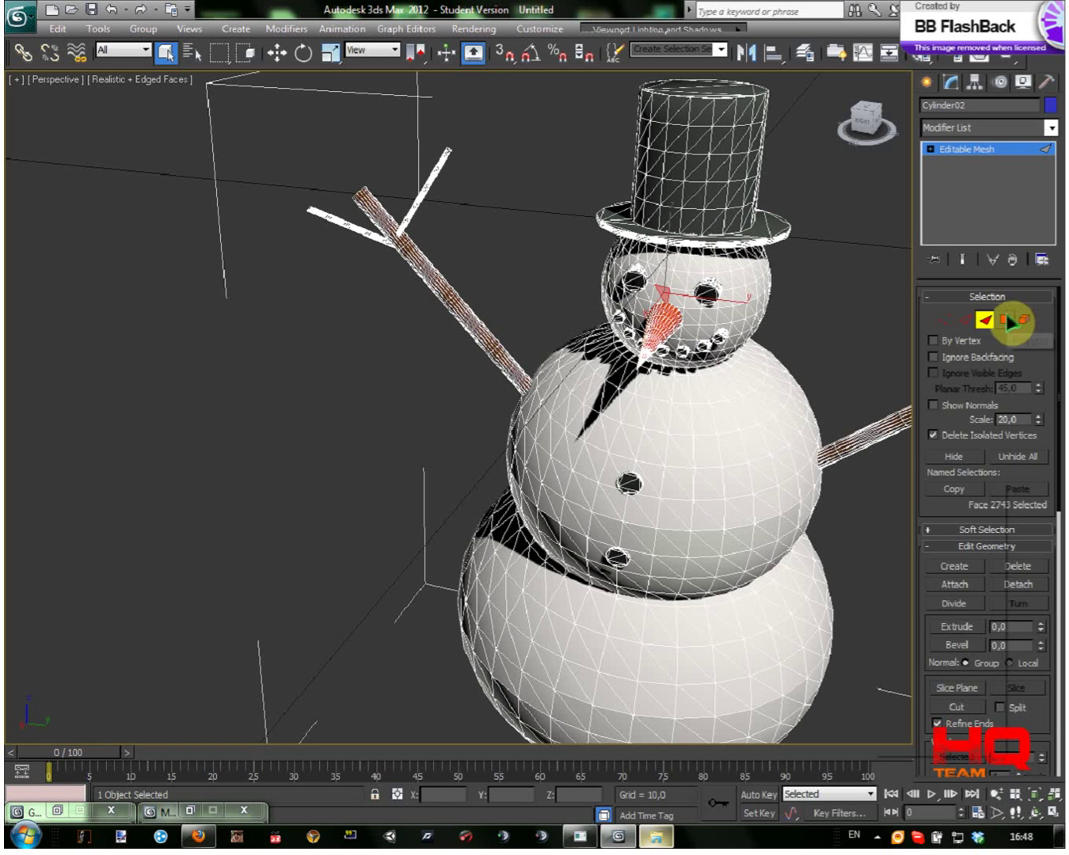
{"action": "left_click", "coordinate": [1011, 320]}
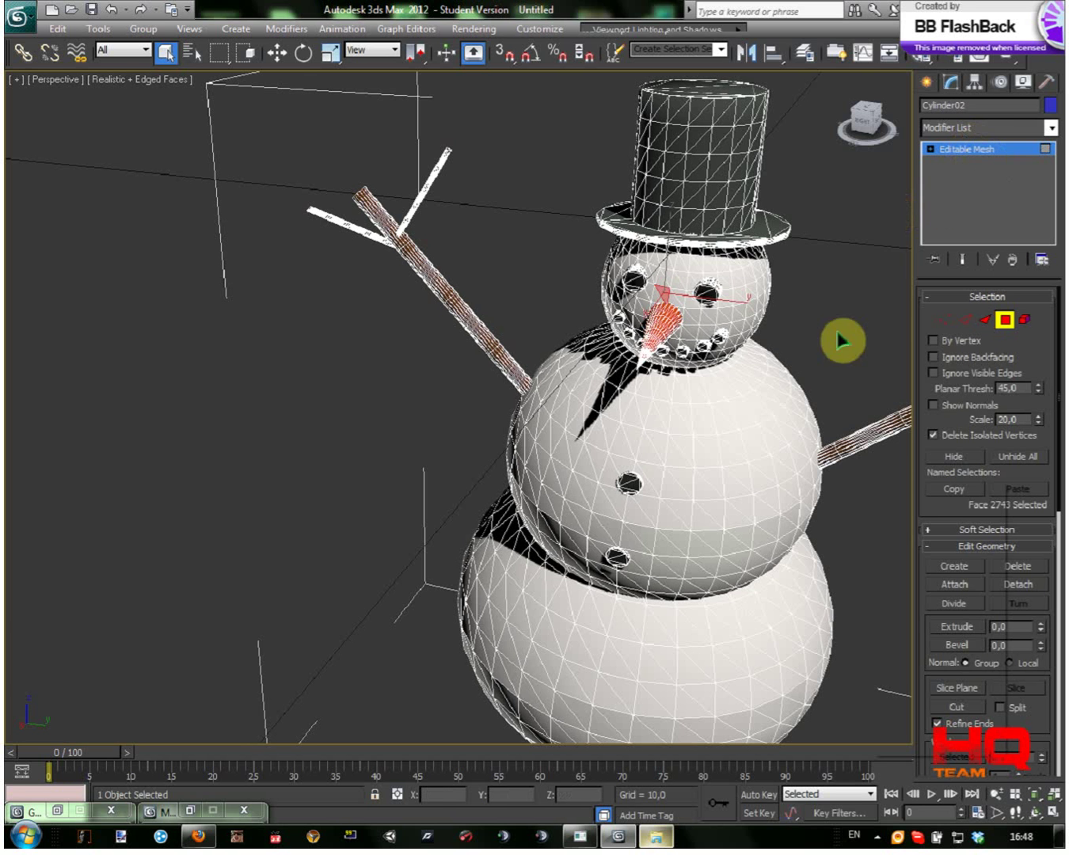
{"action": "right_click", "coordinate": [727, 423]}
{"action": "mouse_move", "coordinate": [775, 592]}
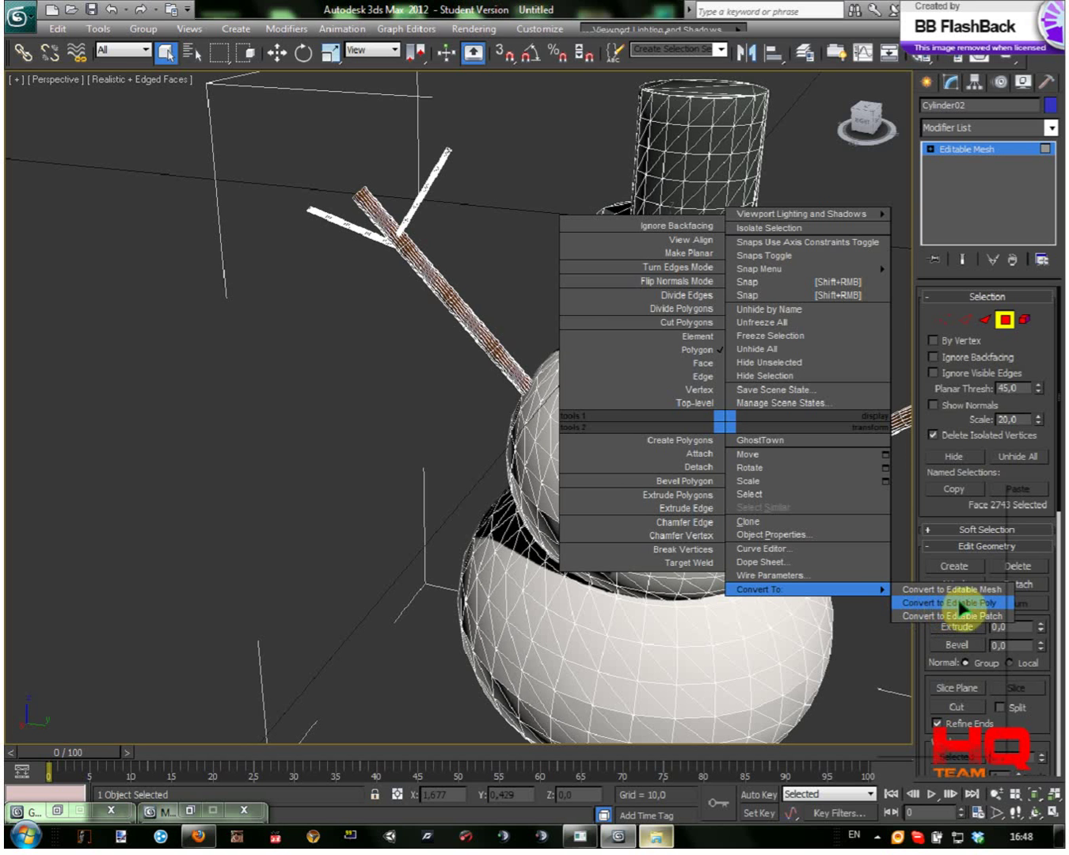
{"action": "left_click", "coordinate": [985, 173]}
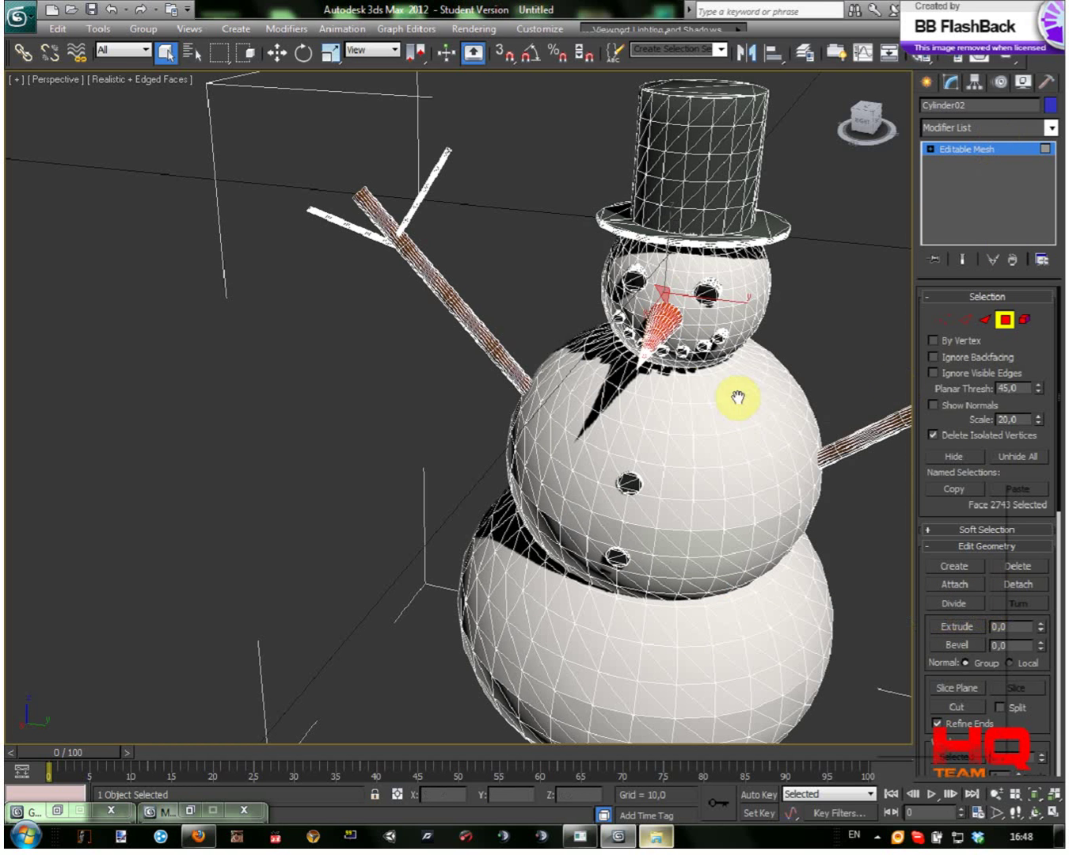
{"action": "left_click", "coordinate": [809, 296]}
{"action": "left_click", "coordinate": [708, 293]}
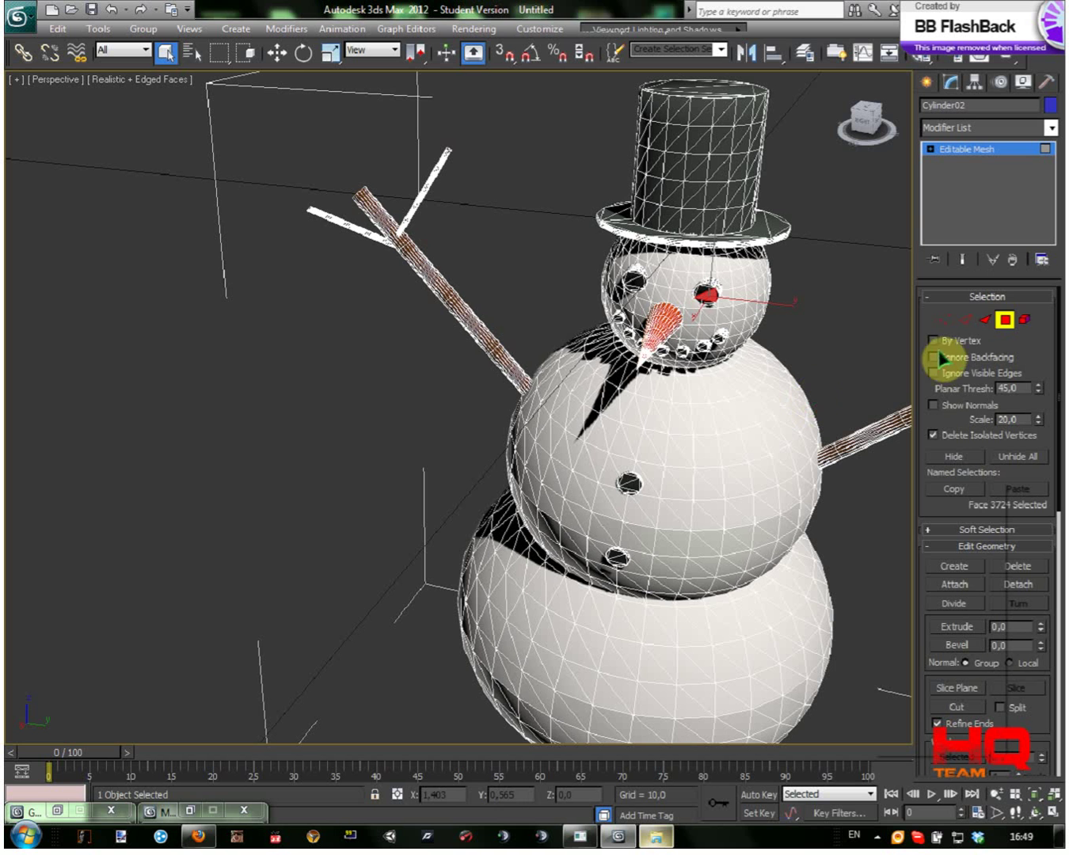
- Switch to Element level and select the middle ball's upper part, the nose and an eye one after another
{"action": "left_click", "coordinate": [1027, 319]}
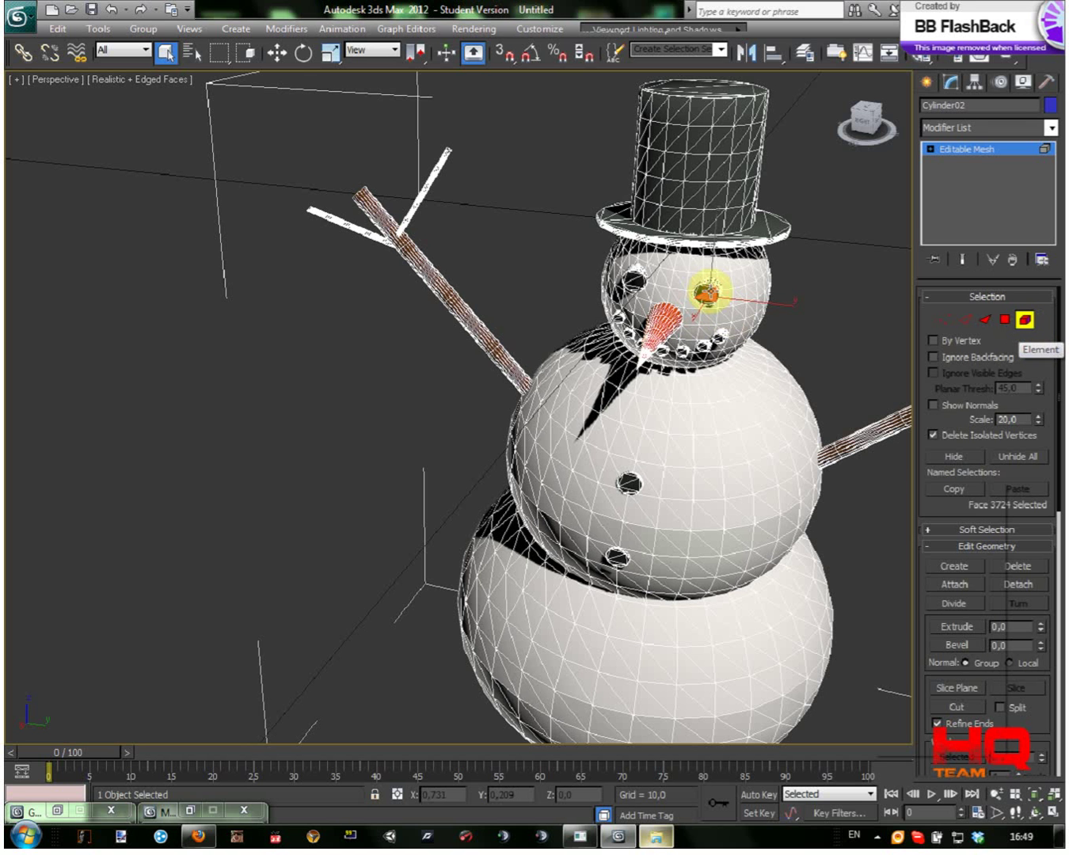
{"action": "left_click", "coordinate": [751, 501]}
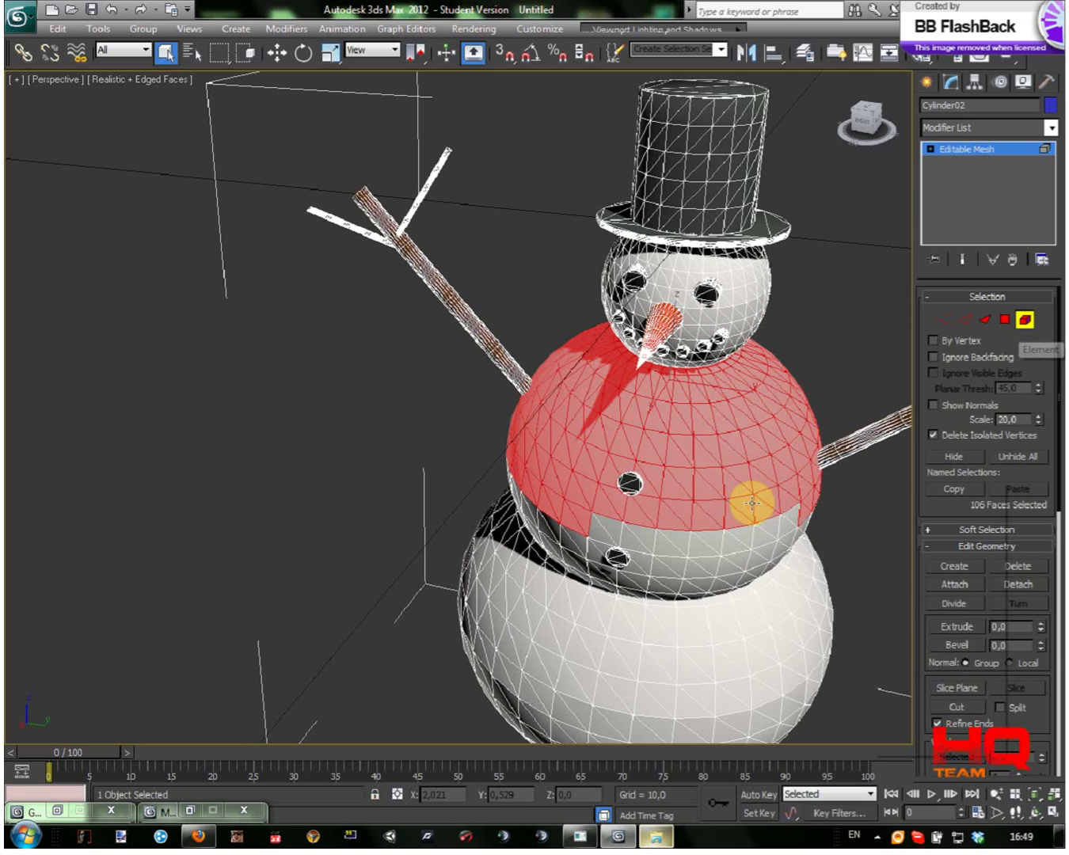
{"action": "left_click", "coordinate": [657, 333]}
{"action": "left_click", "coordinate": [709, 310]}
- Delete the cylinder element of the snowman's hat, leaving the brim in place
{"action": "middle_click_drag", "start_coordinate": [820, 331], "coordinate": [564, 324]}
{"action": "left_click", "coordinate": [564, 324]}
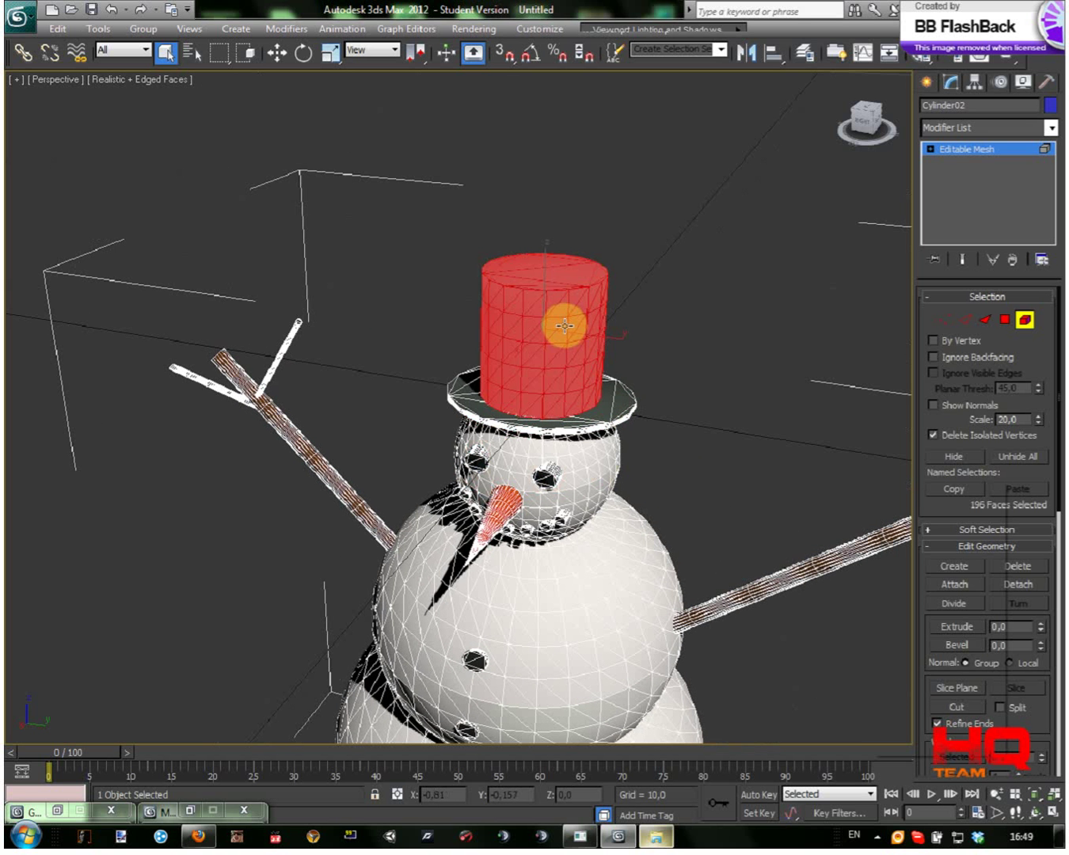
{"action": "key", "text": "Delete"}
{"action": "left_click", "coordinate": [609, 389]}
{"action": "left_click", "coordinate": [817, 171]}
- Delete the hat's brim element and undo that deletion
{"action": "middle_click_drag", "start_coordinate": [522, 507], "coordinate": [660, 444], "text": "alt"}
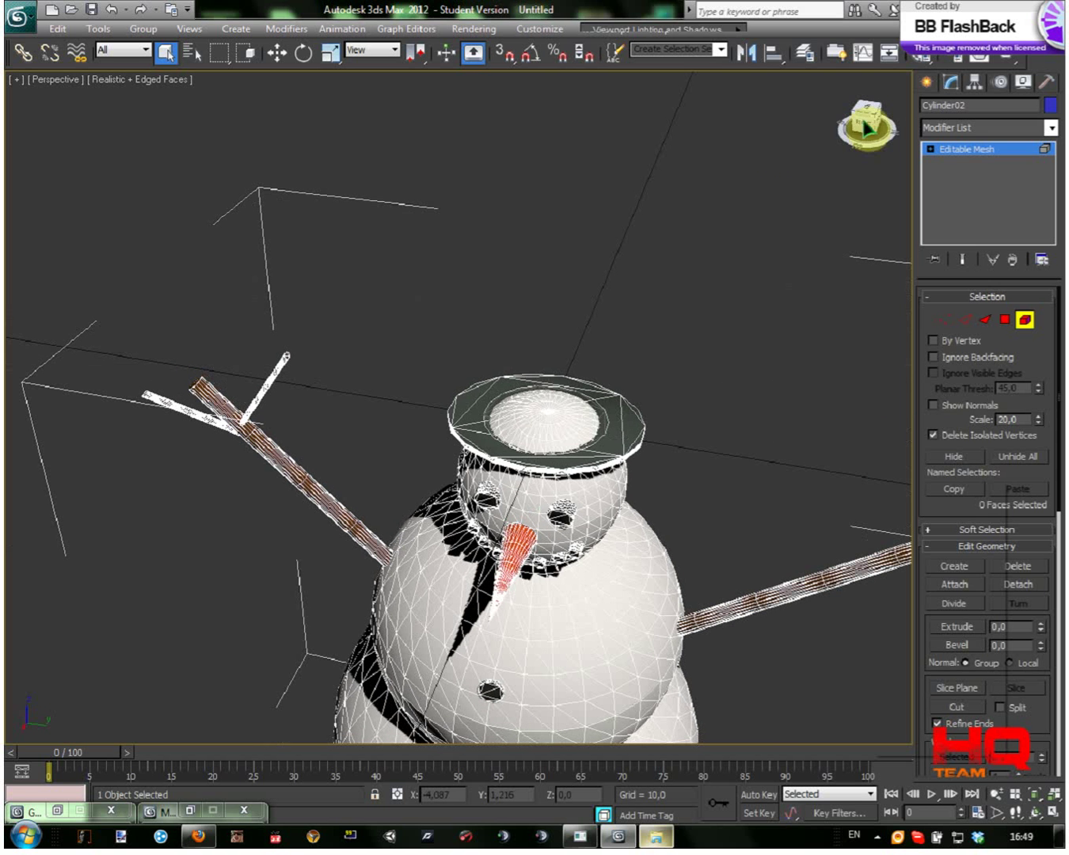
{"action": "left_click", "coordinate": [635, 419]}
{"action": "key", "text": "Delete"}
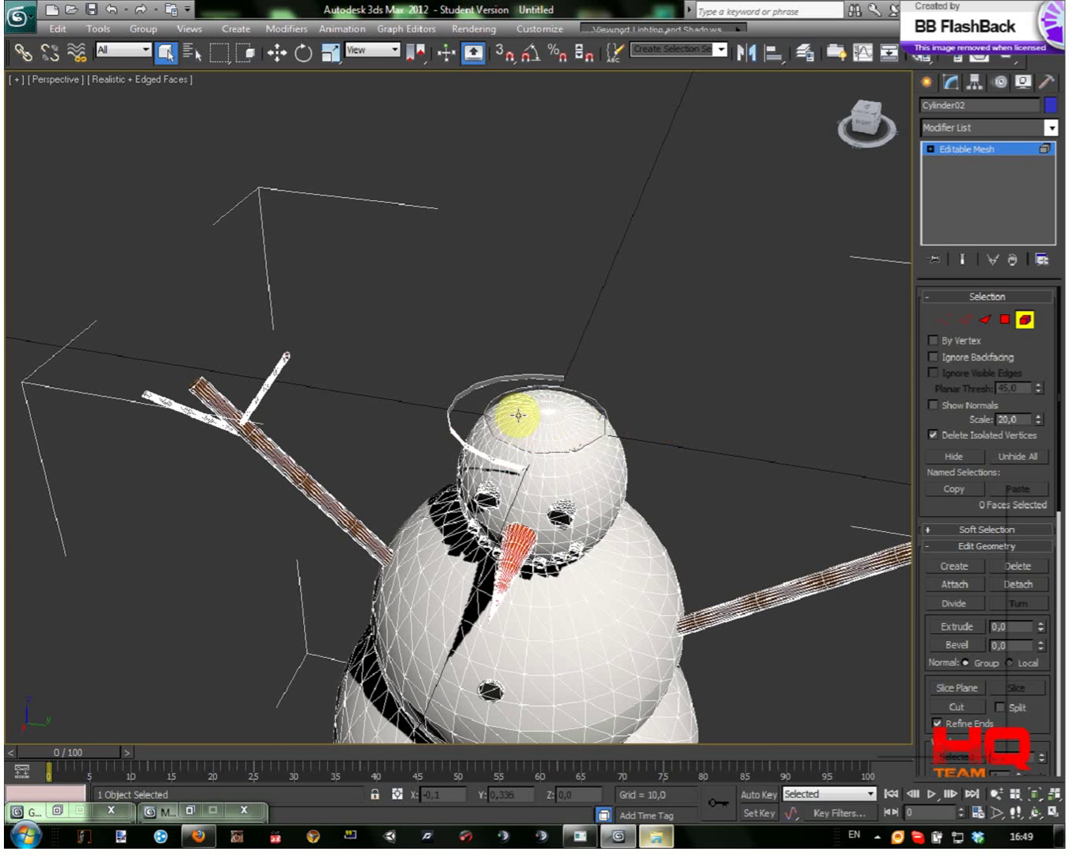
{"action": "key", "text": "ctrl+z"}
{"action": "key", "text": "ctrl+z"}
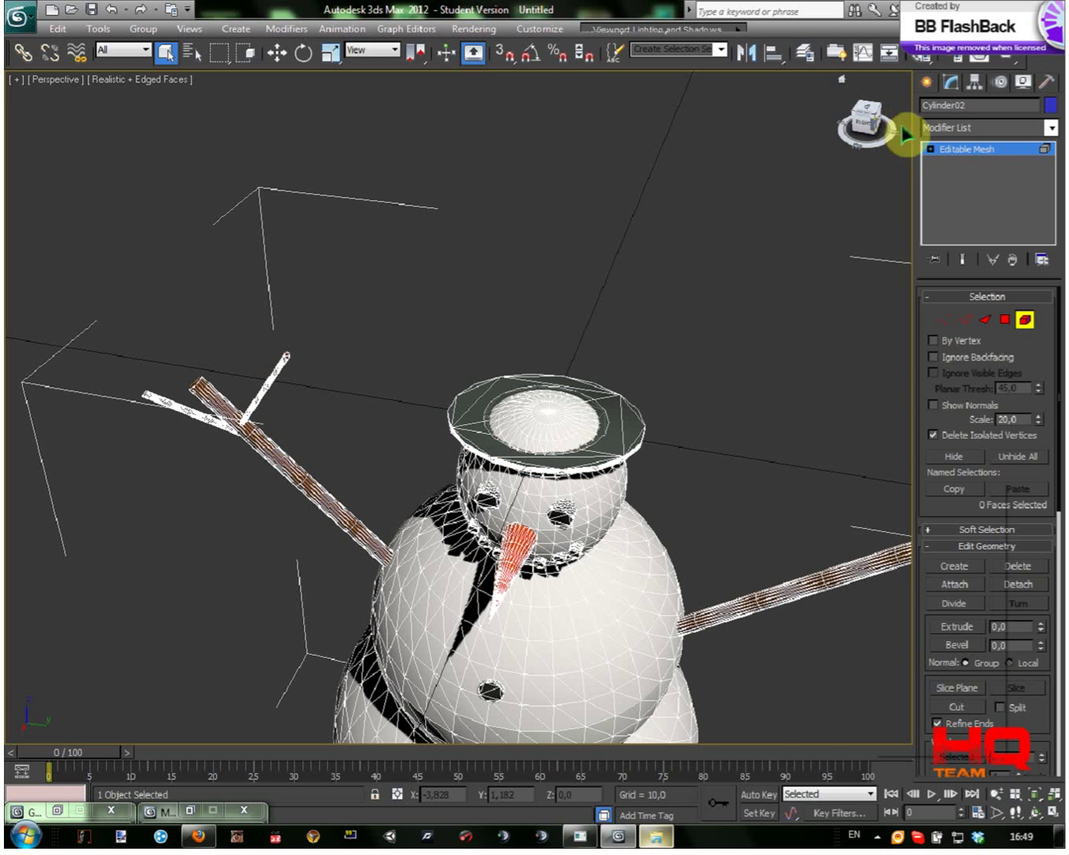
- Turn off edged faces and view the whole textured snowman from the front
{"action": "left_click", "coordinate": [877, 129]}
{"action": "middle_click_drag", "start_coordinate": [764, 315], "coordinate": [657, 374], "text": "alt"}
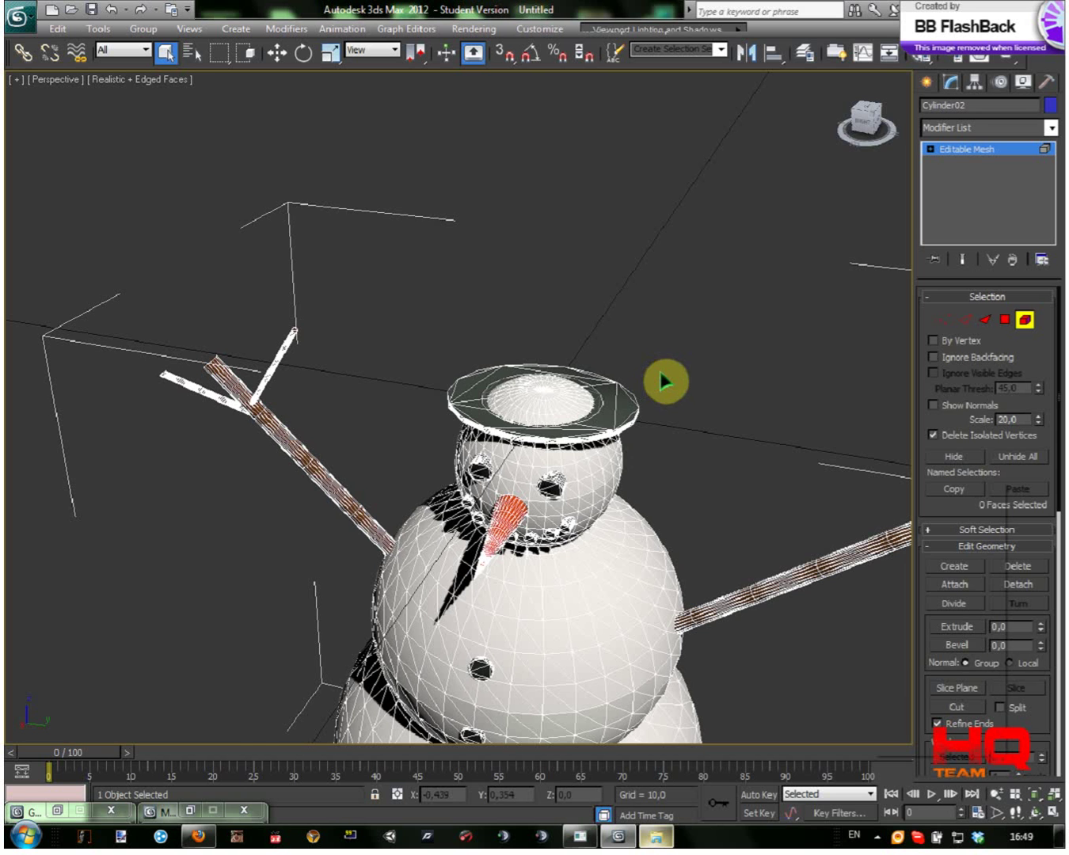
{"action": "key", "text": "F4"}
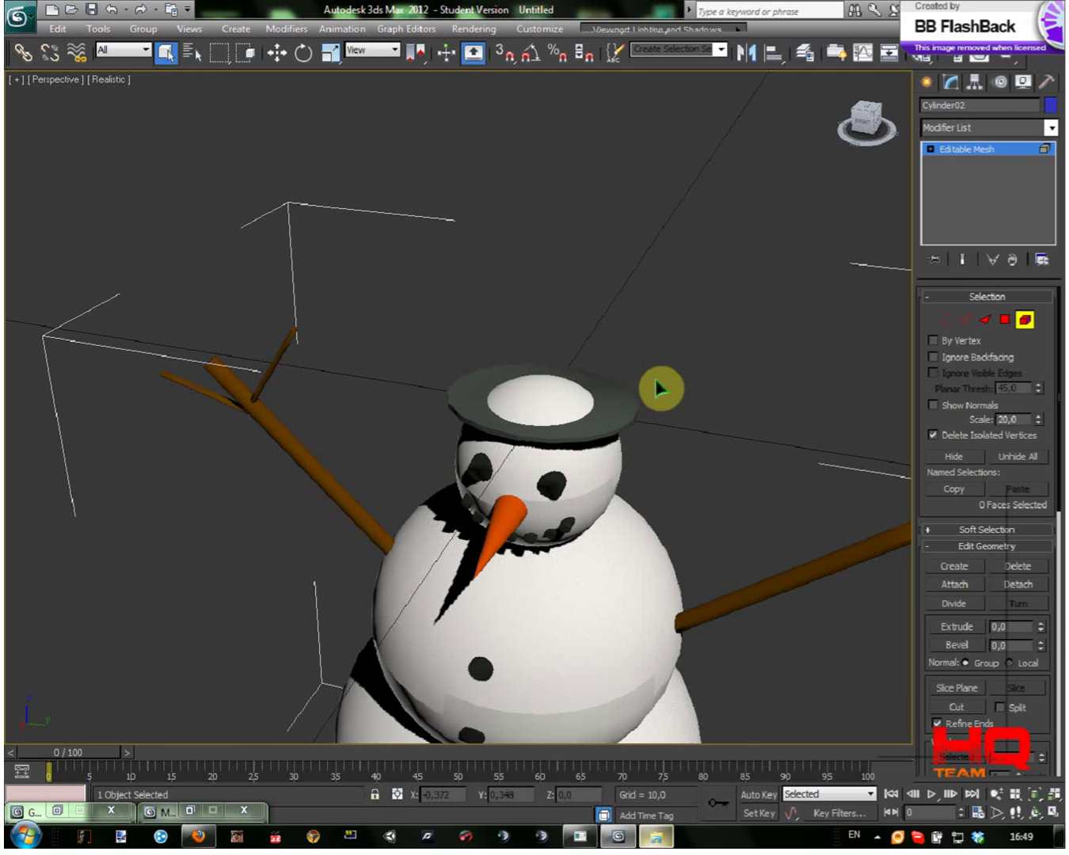
{"action": "scroll", "coordinate": [655, 378], "scroll_direction": "down", "scroll_amount": 5}
{"action": "left_click", "coordinate": [865, 118]}
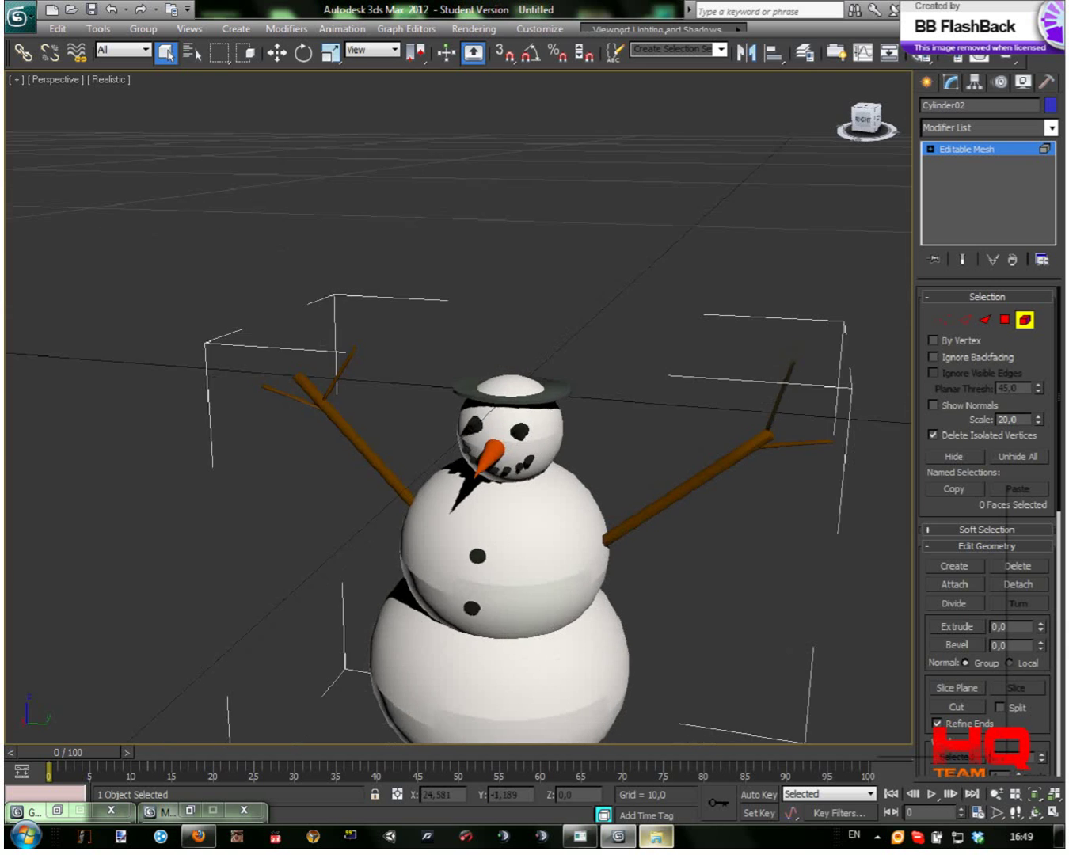
{"action": "key", "text": "F4"}
{"action": "key", "text": "F4"}
{"action": "left_click_drag", "start_coordinate": [829, 125], "coordinate": [866, 120]}
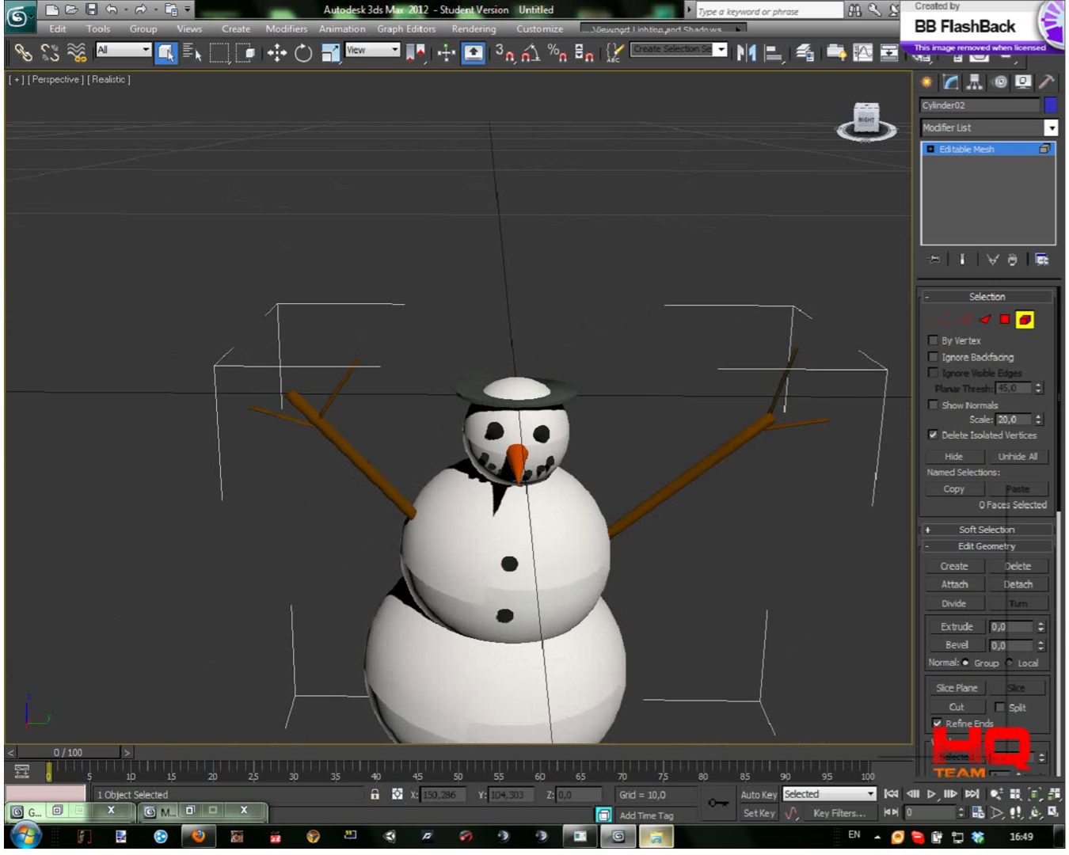
{"action": "scroll", "coordinate": [705, 228], "scroll_direction": "down", "scroll_amount": 4}
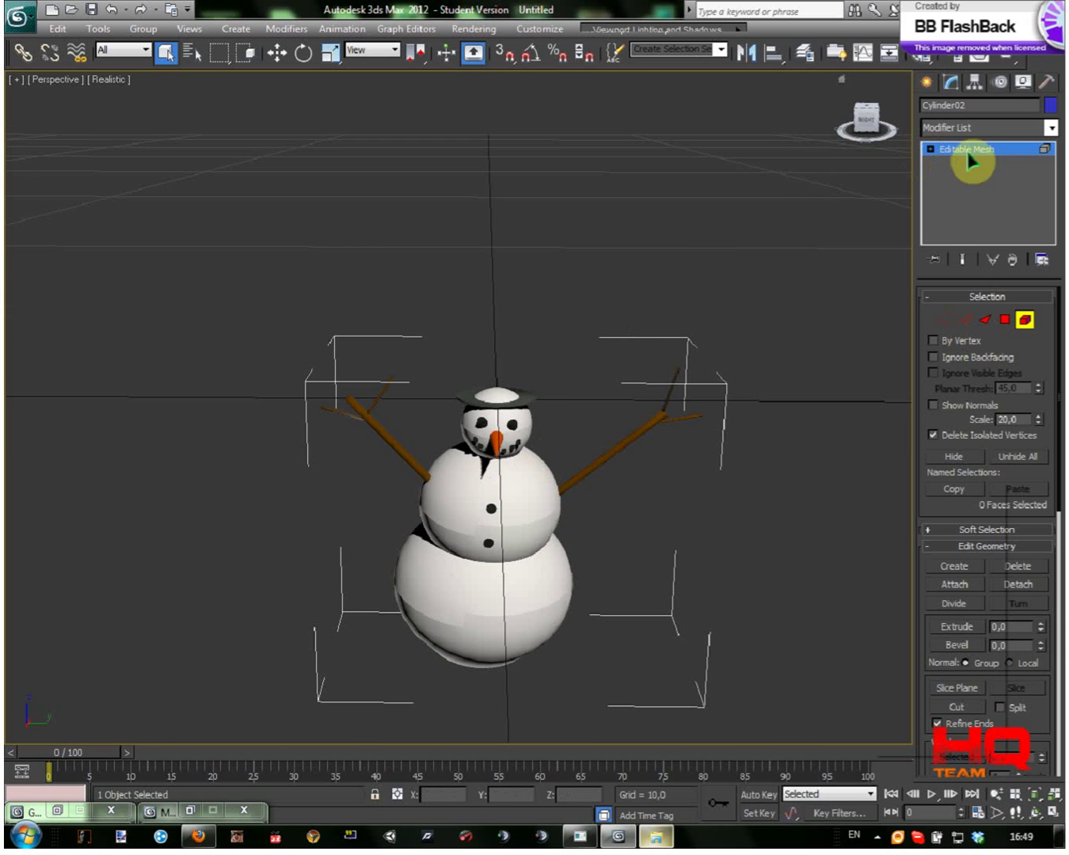
{"action": "right_click", "coordinate": [513, 490]}
{"action": "left_click", "coordinate": [930, 148]}
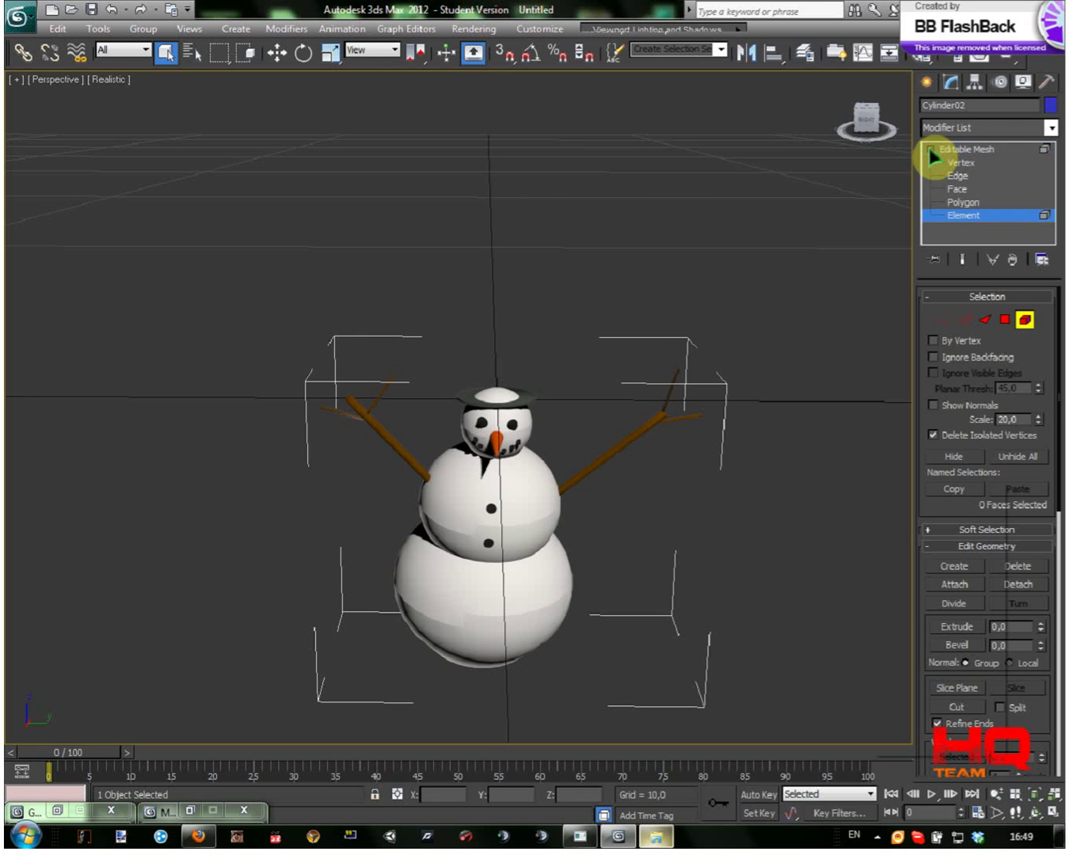
{"action": "left_click", "coordinate": [930, 149]}
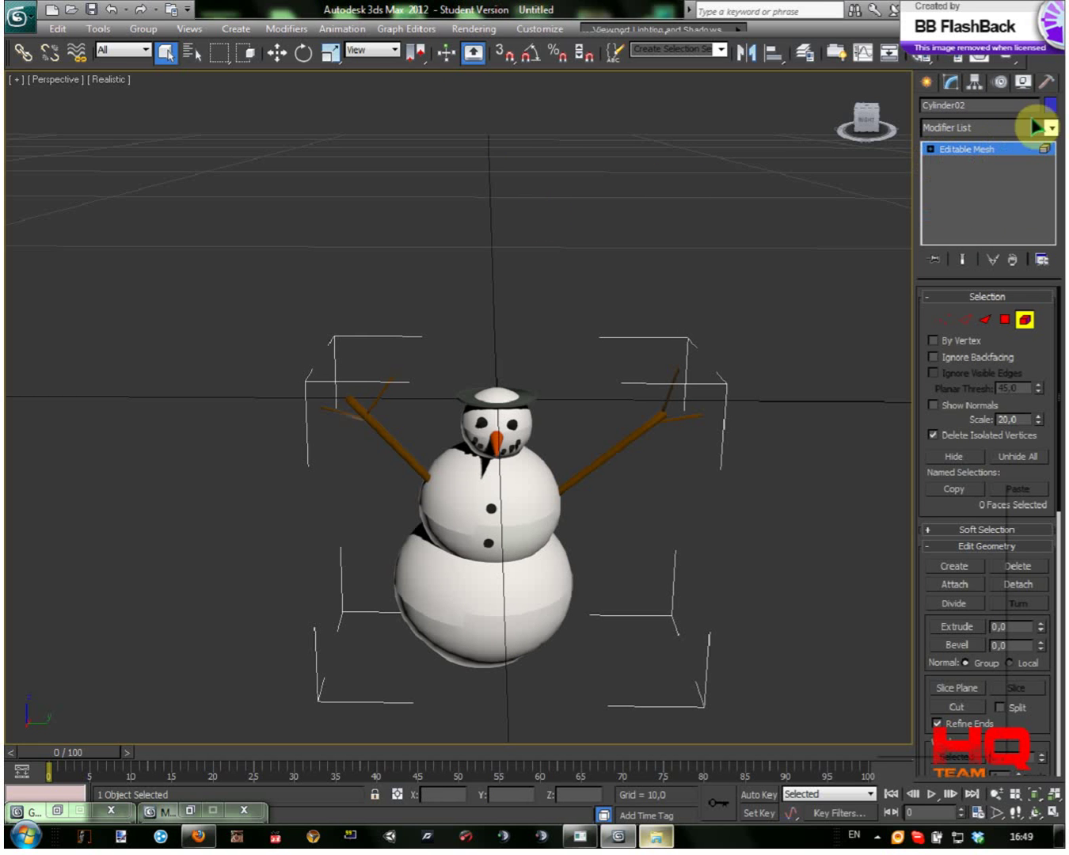
- Run the Size/Alignment Solver with the Center pivot option on the snowman using Kam's Modelling Helper, and close the helper
{"action": "left_click", "coordinate": [1047, 80]}
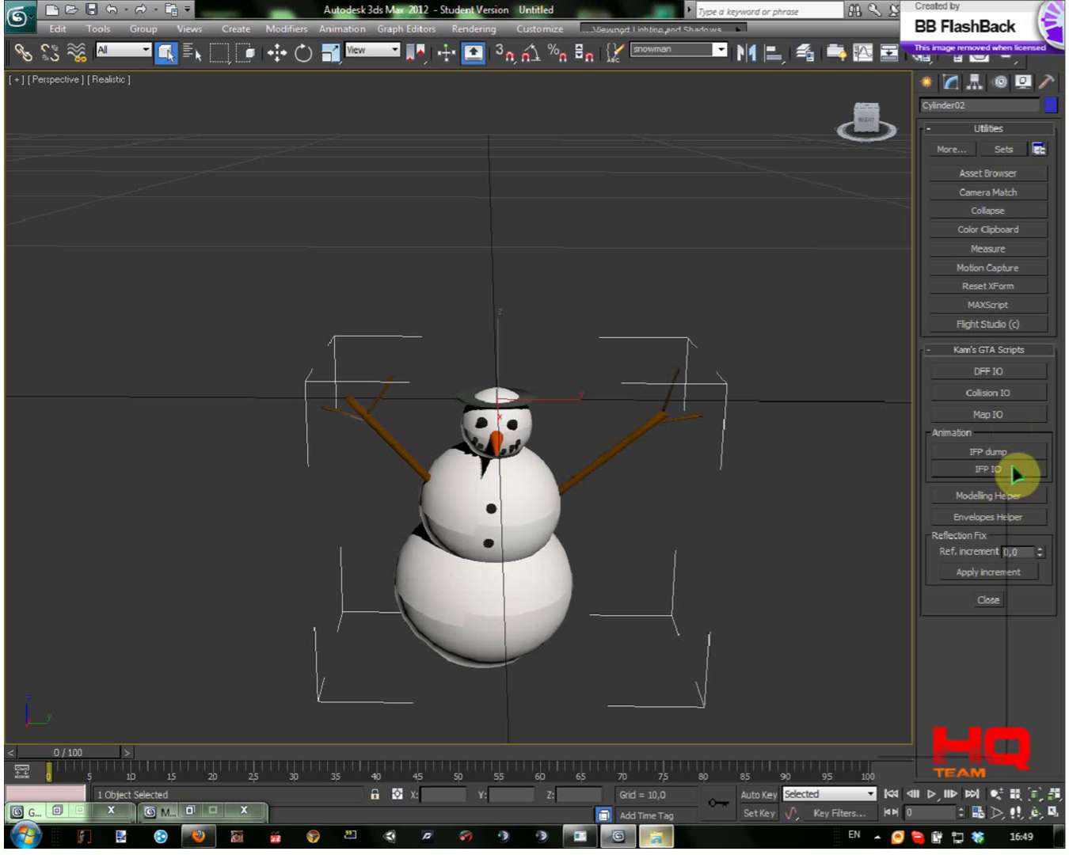
{"action": "left_click", "coordinate": [981, 498]}
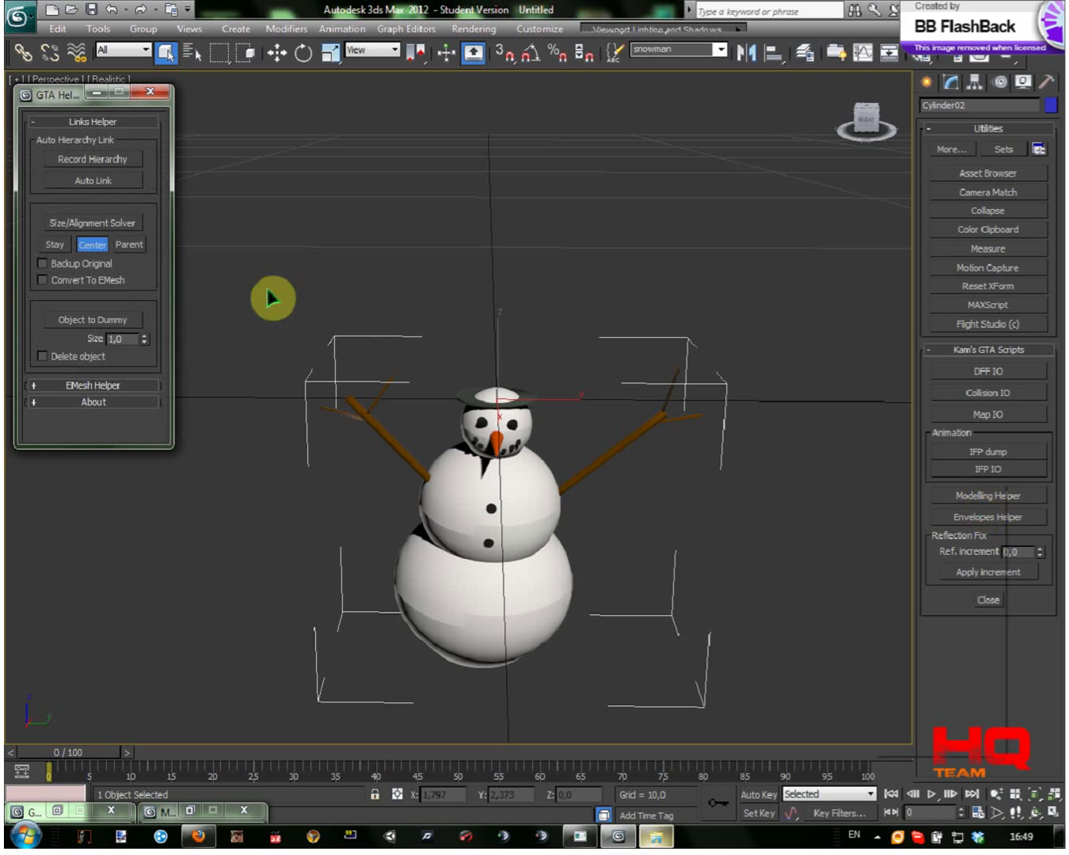
{"action": "left_click", "coordinate": [94, 245]}
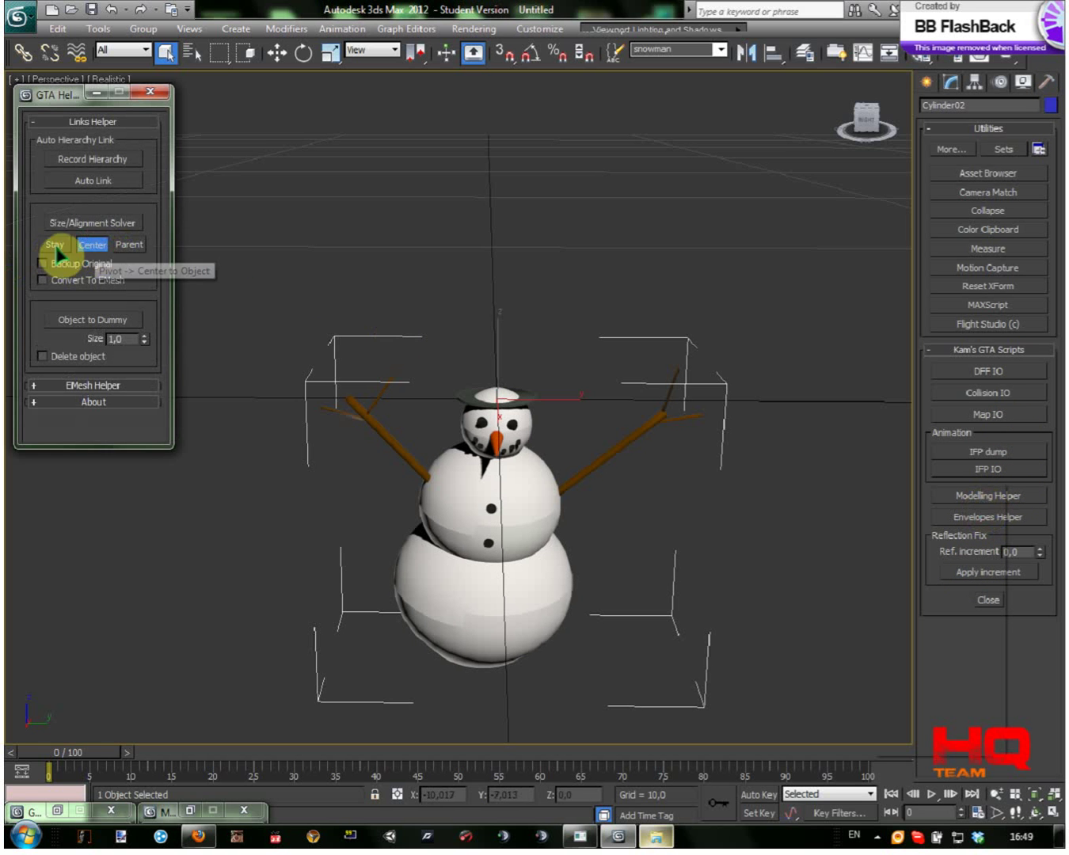
{"action": "left_click", "coordinate": [110, 224]}
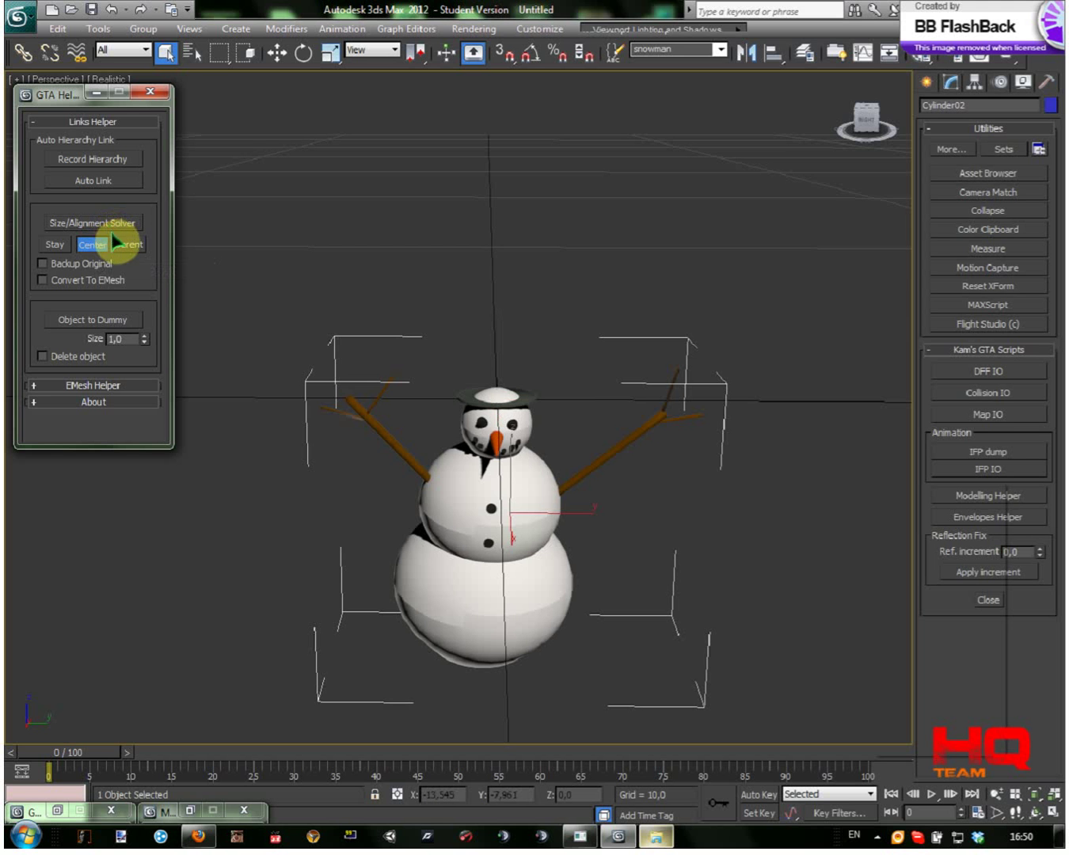
{"action": "left_click", "coordinate": [104, 225]}
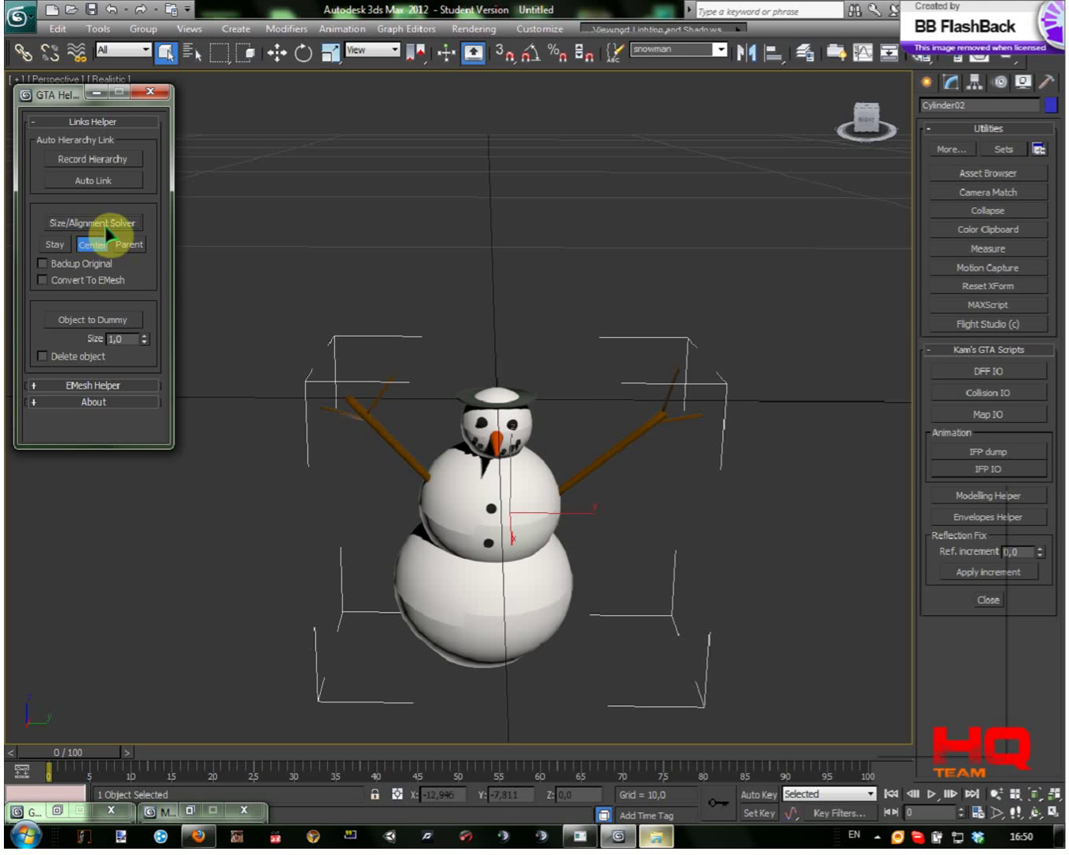
{"action": "left_click", "coordinate": [155, 94]}
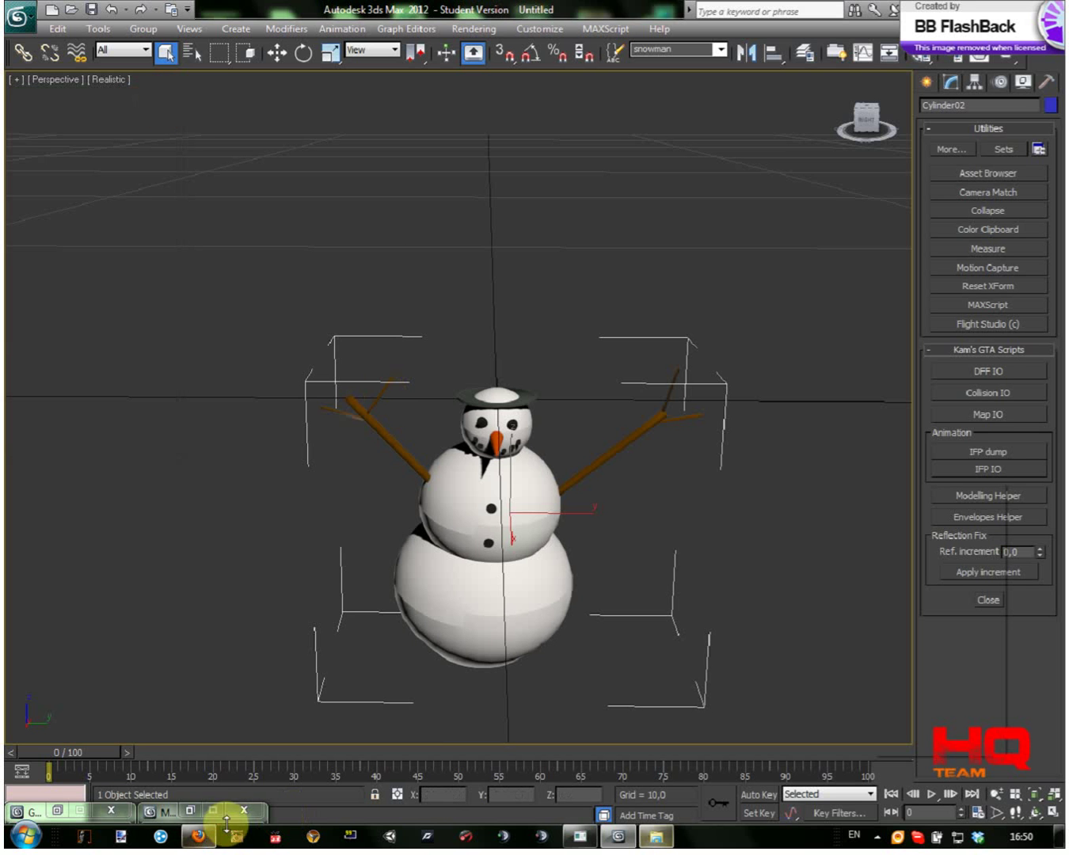
- Delete all three XForm modifiers from the snowman's modifier stack, leaving only the Editable Mesh
{"action": "left_click", "coordinate": [64, 809]}
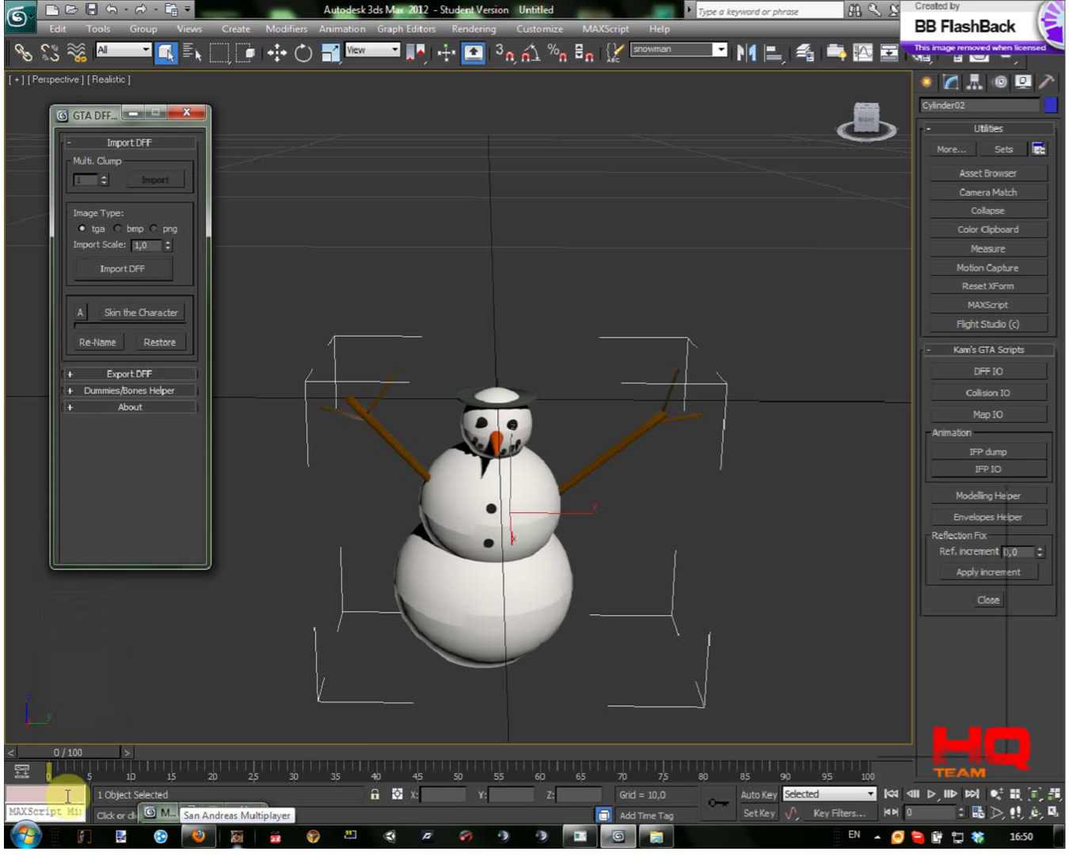
{"action": "left_click", "coordinate": [133, 113]}
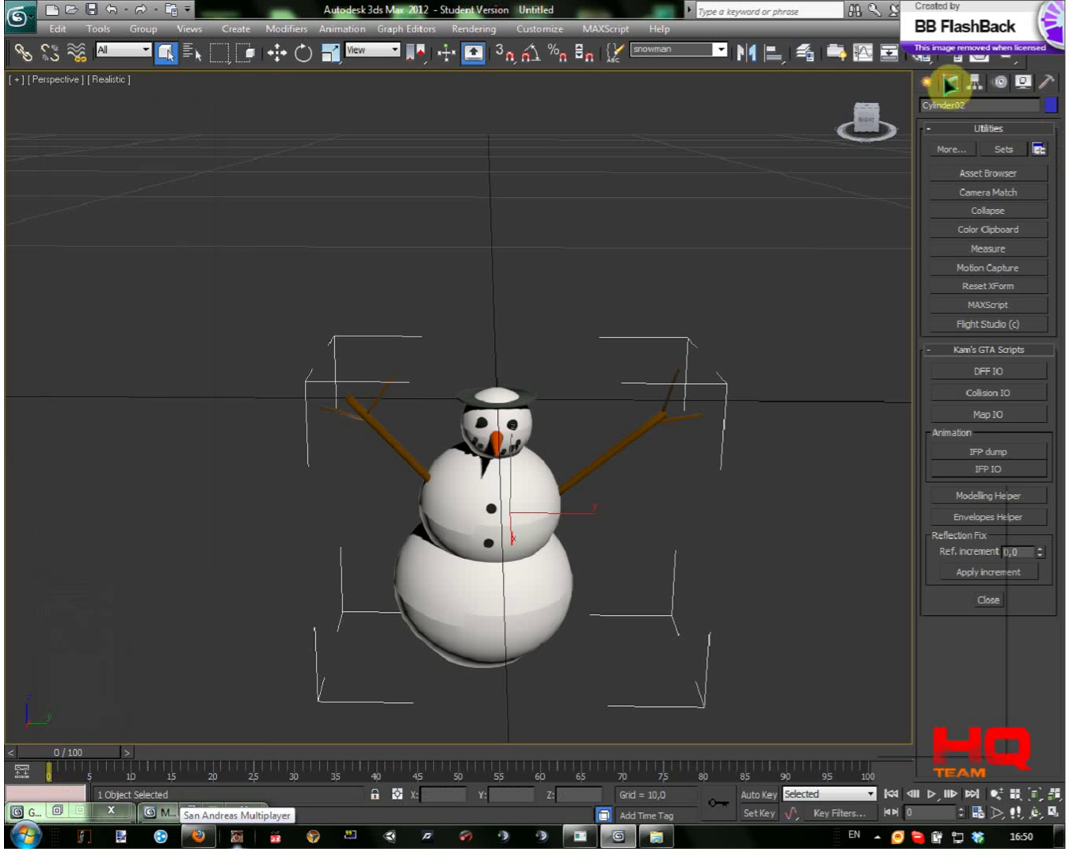
{"action": "left_click", "coordinate": [950, 82]}
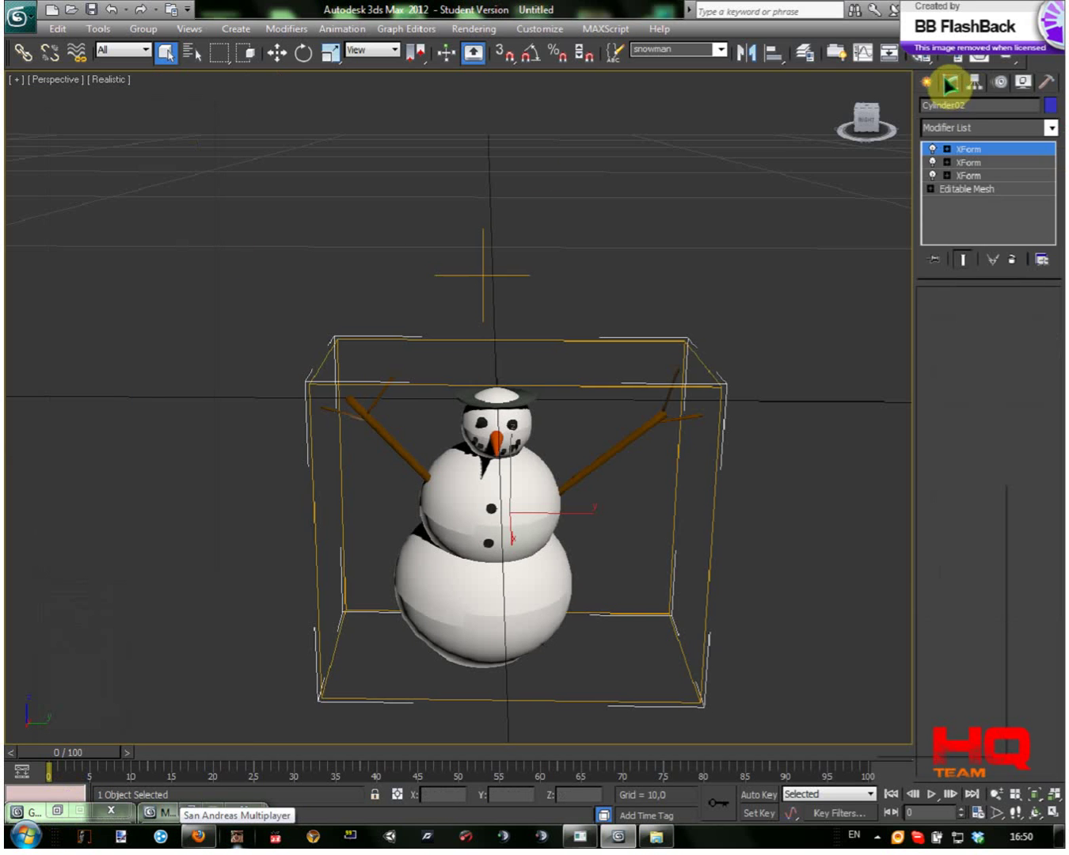
{"action": "right_click", "coordinate": [979, 156]}
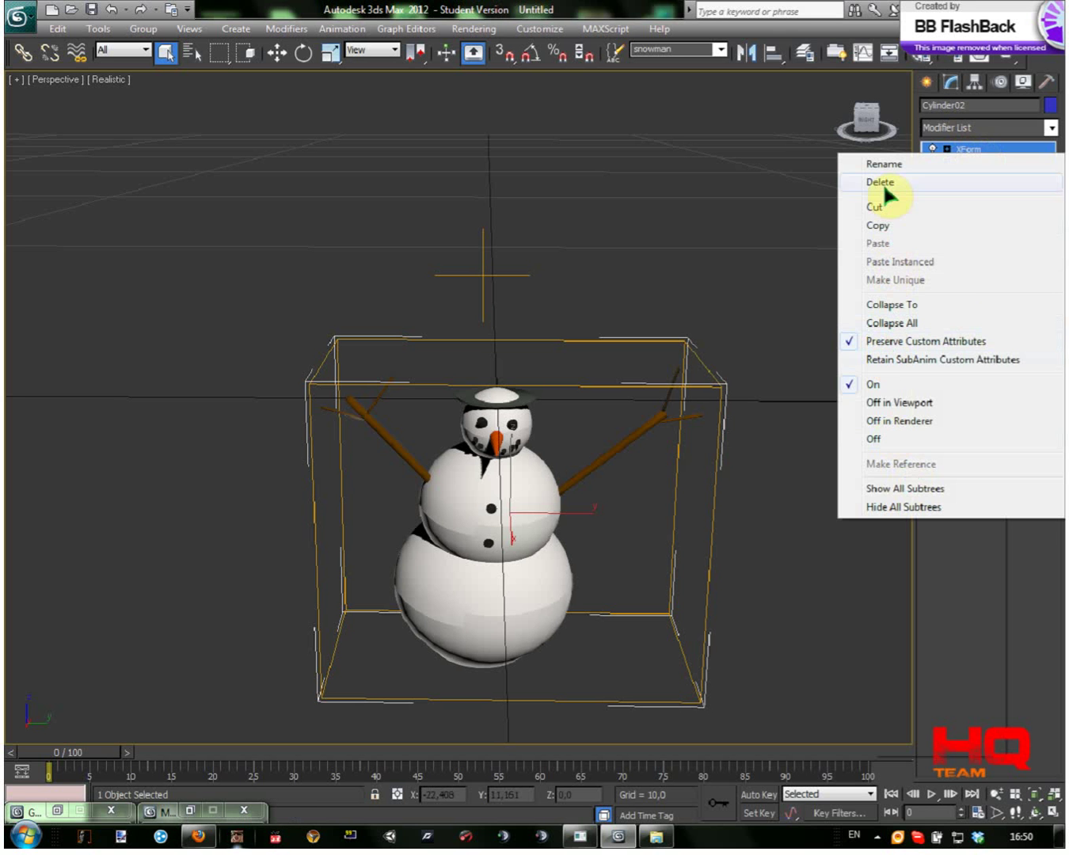
{"action": "left_click", "coordinate": [884, 176]}
{"action": "right_click", "coordinate": [968, 145]}
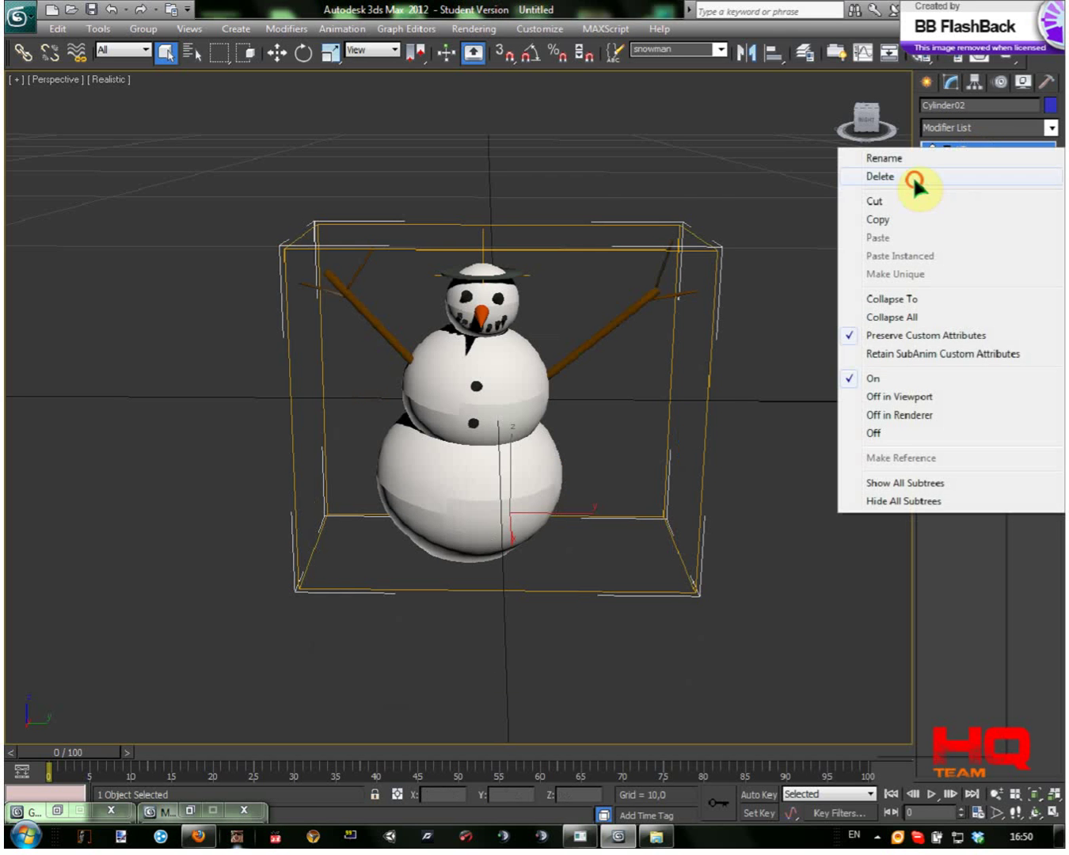
{"action": "left_click", "coordinate": [912, 175]}
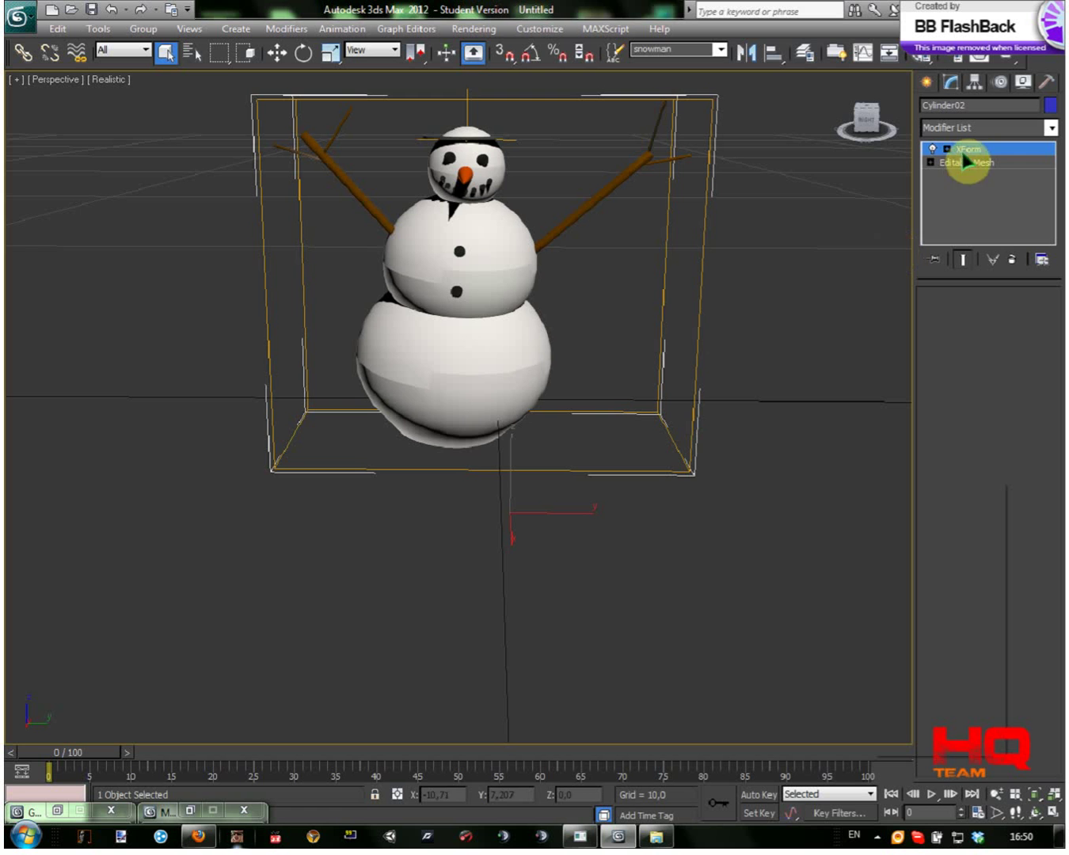
{"action": "key", "text": "w"}
{"action": "middle_click_drag", "start_coordinate": [806, 382], "coordinate": [749, 480]}
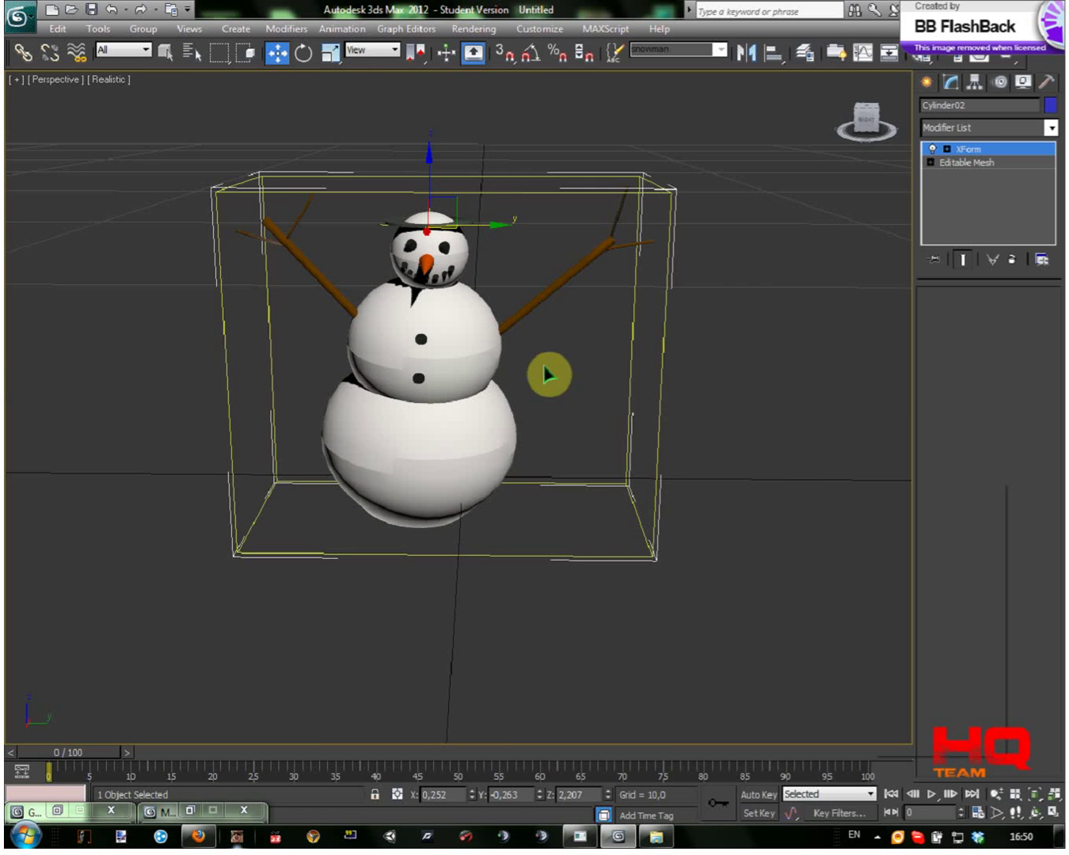
{"action": "right_click", "coordinate": [962, 149]}
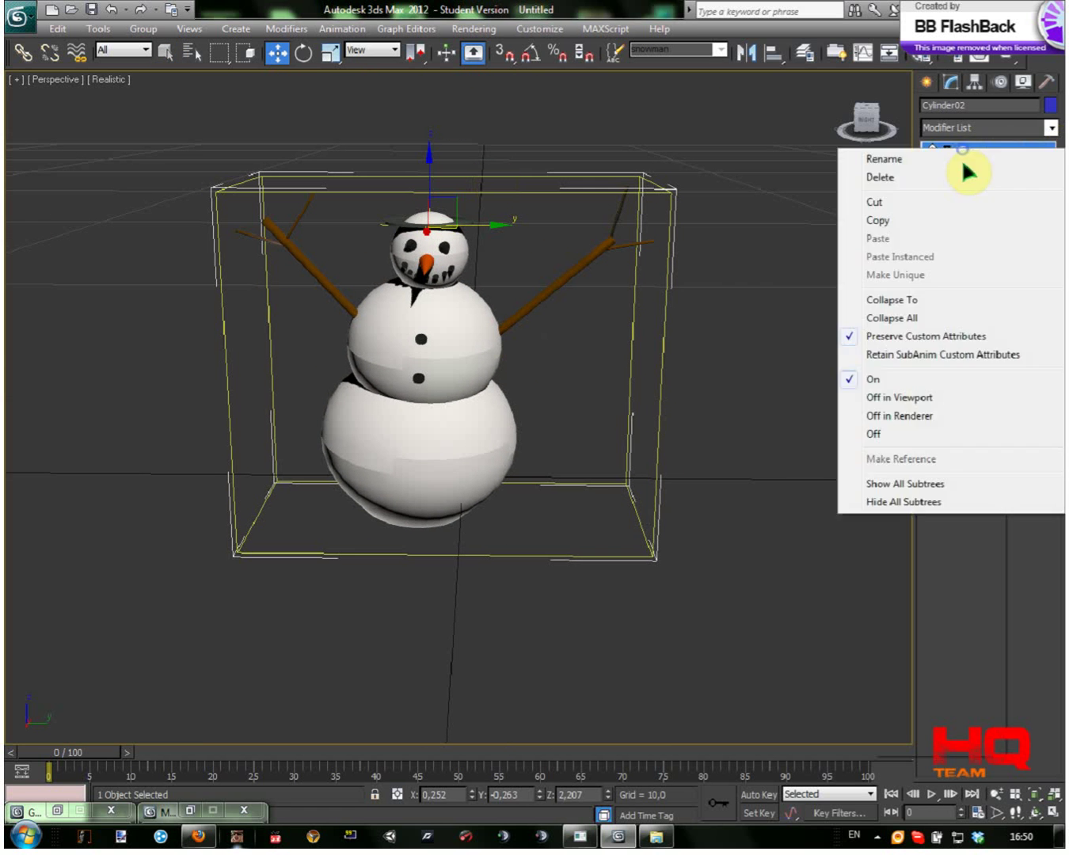
{"action": "left_click", "coordinate": [912, 181]}
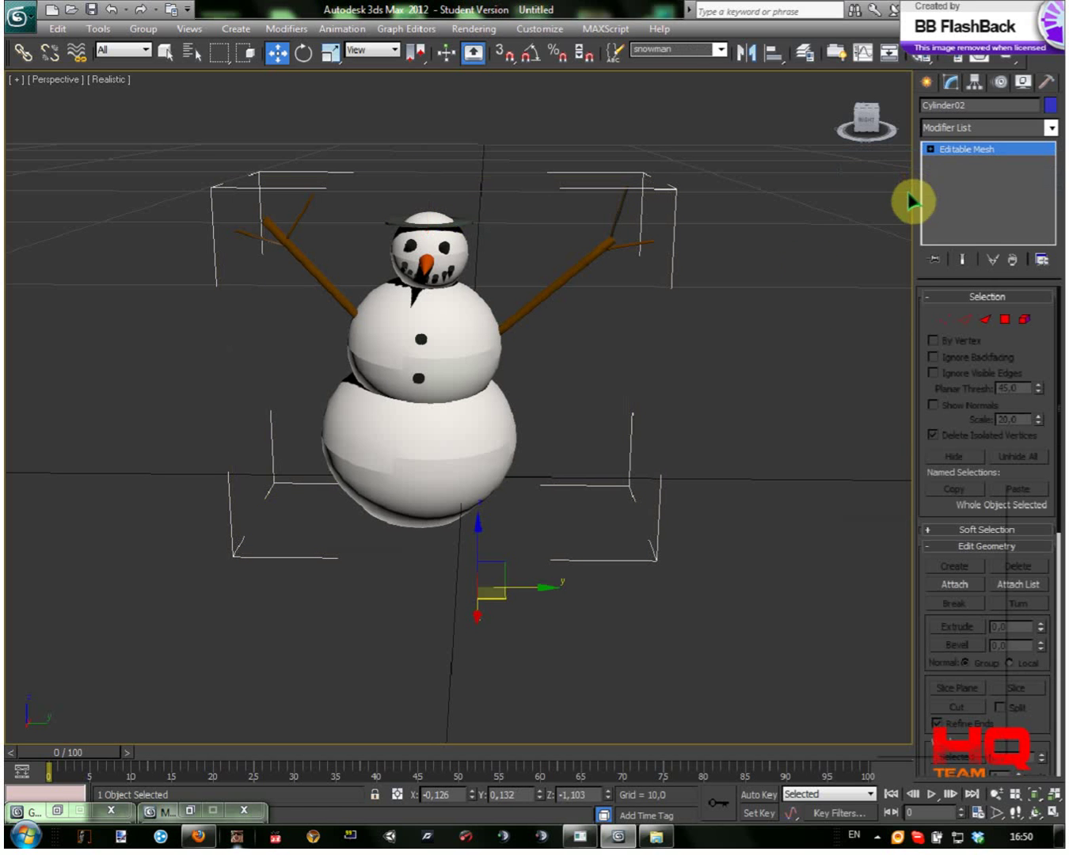
- Move the snowman along the Y axis to about Y 0.36 and deselect it
{"action": "left_click", "coordinate": [414, 378]}
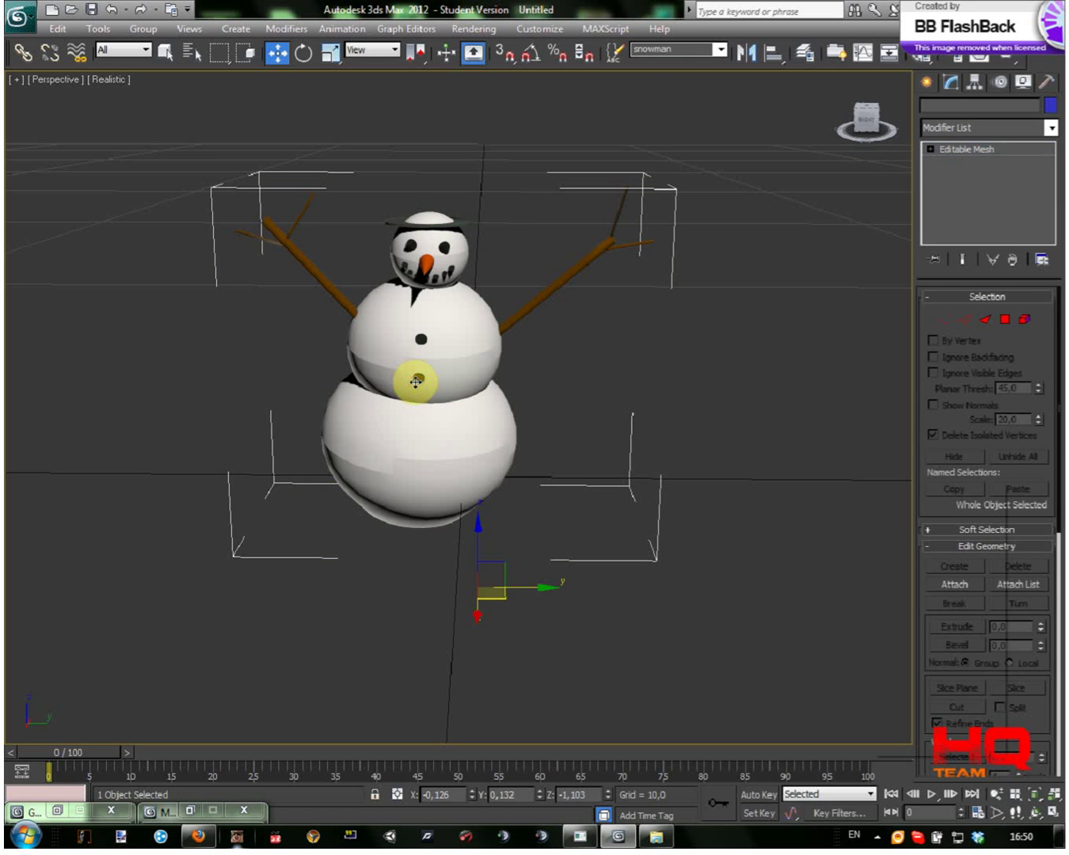
{"action": "left_click", "coordinate": [1045, 84]}
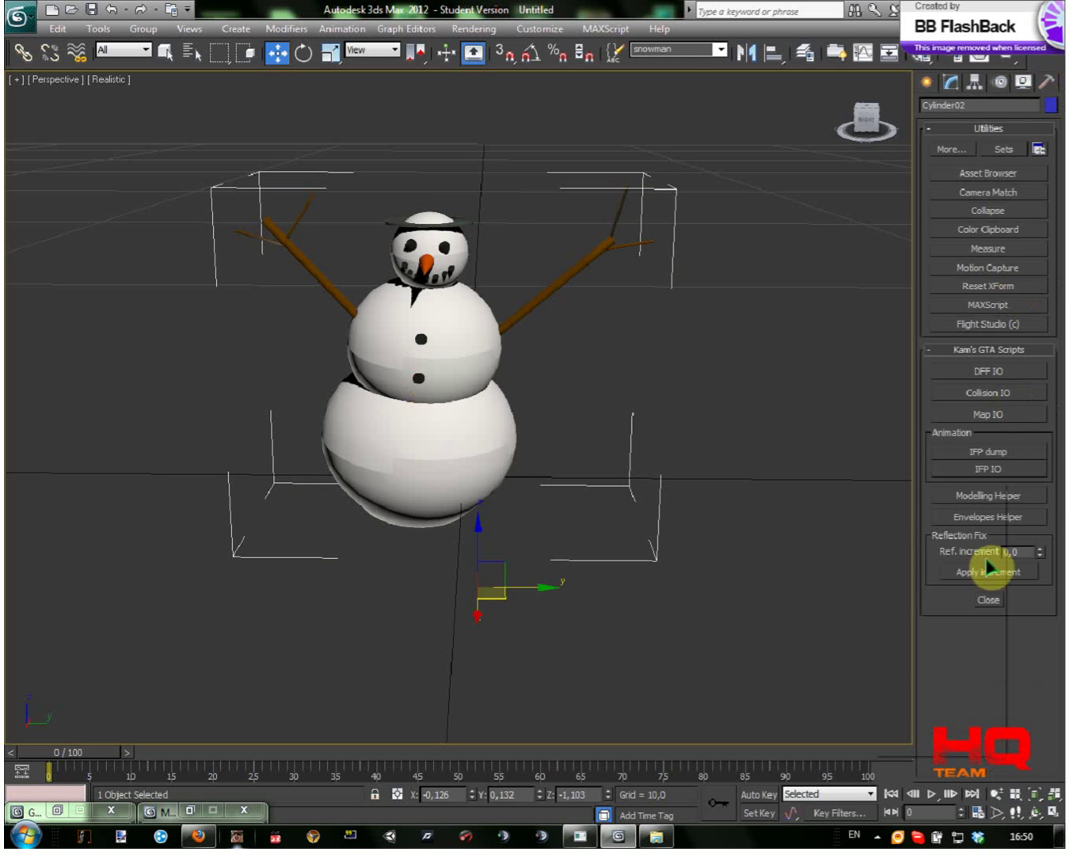
{"action": "left_click_drag", "start_coordinate": [878, 131], "coordinate": [832, 86]}
{"action": "left_click_drag", "start_coordinate": [871, 131], "coordinate": [866, 229]}
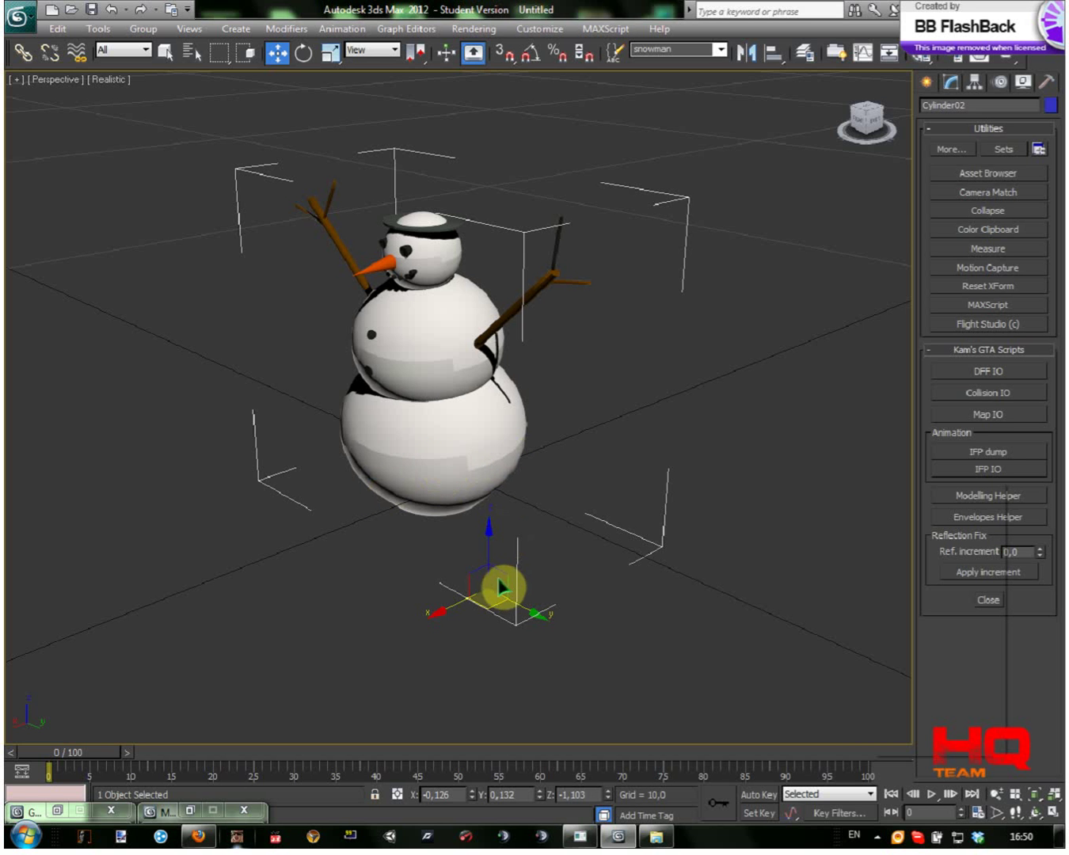
{"action": "left_click_drag", "start_coordinate": [539, 616], "coordinate": [558, 627]}
{"action": "left_click", "coordinate": [808, 158]}
{"action": "mouse_move", "coordinate": [878, 116]}
{"action": "left_mouse_down"}
{"action": "mouse_move", "coordinate": [909, 82]}
{"action": "mouse_move", "coordinate": [865, 108]}
{"action": "left_mouse_up"}
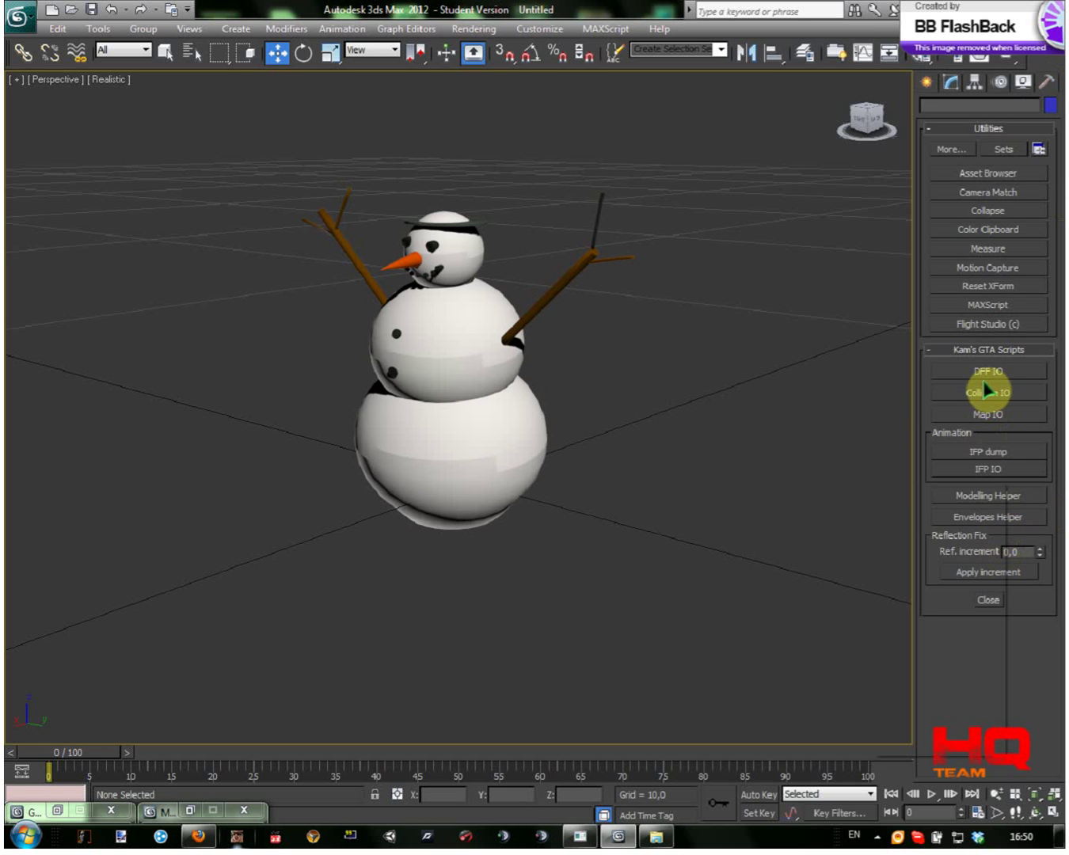
- Enable Skip COL in Kam's DFF export options and try to export with nothing selected
{"action": "left_click", "coordinate": [57, 813]}
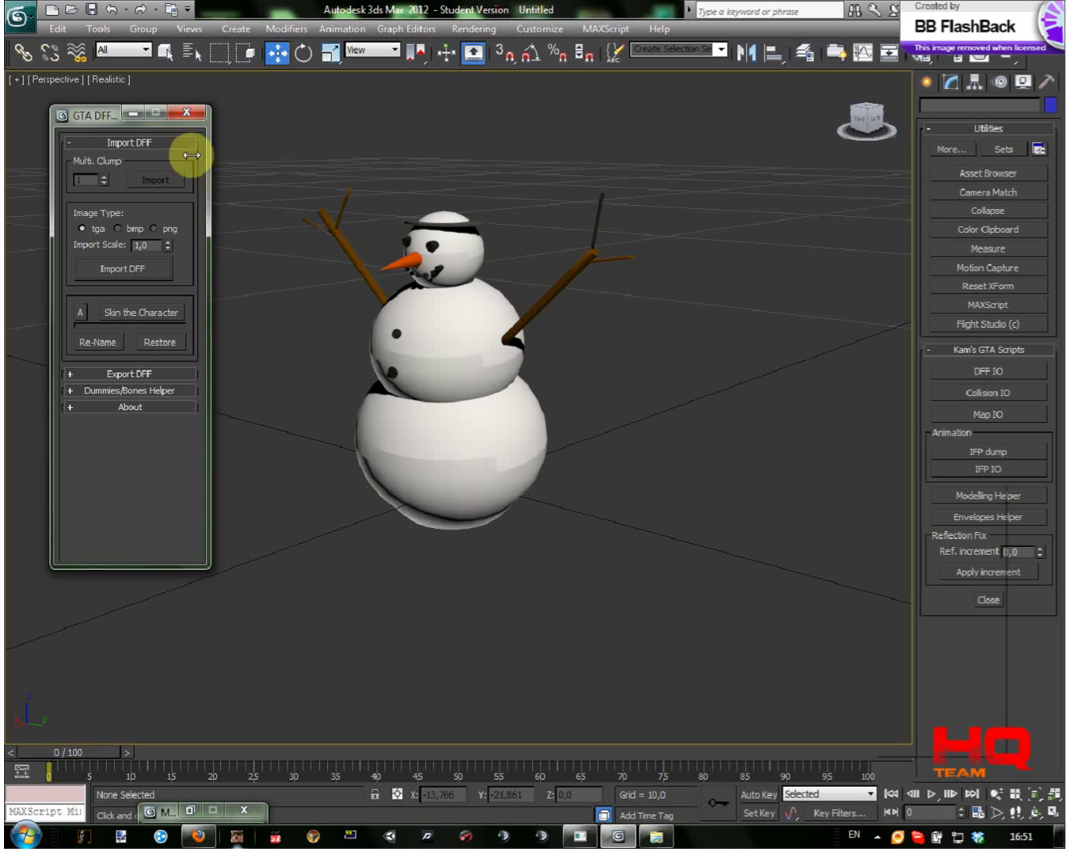
{"action": "left_click", "coordinate": [71, 146]}
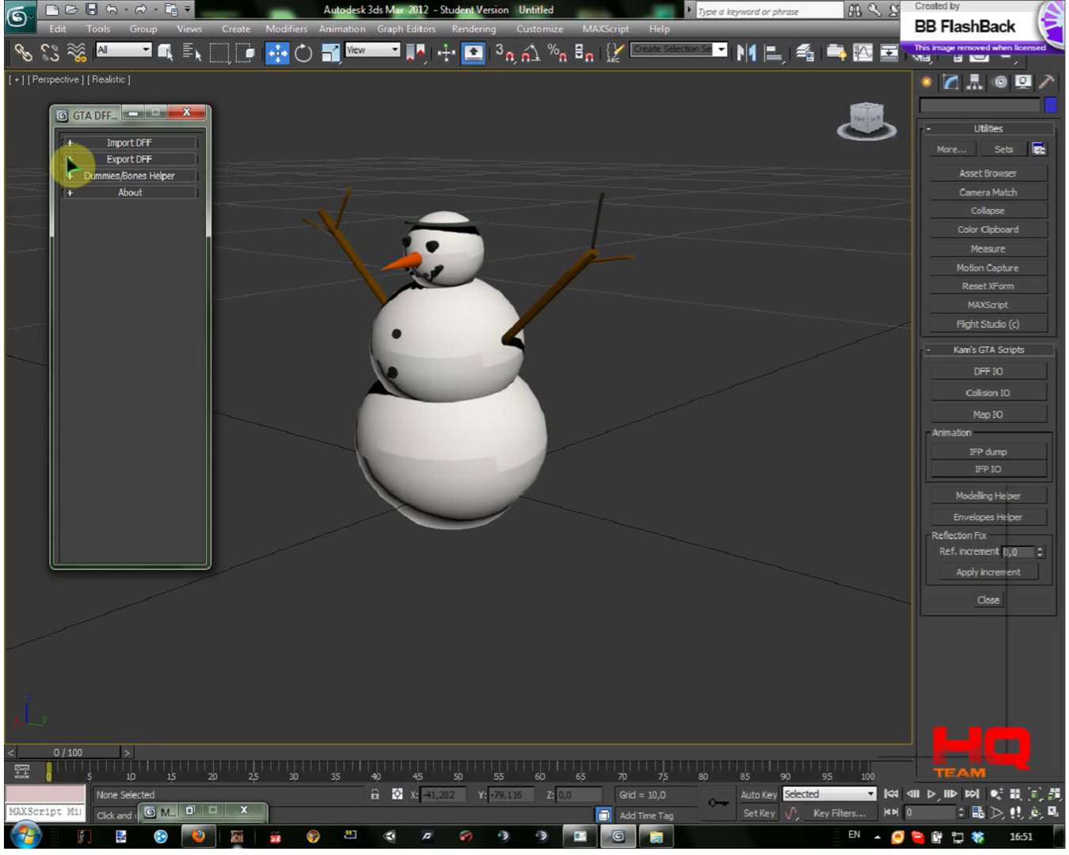
{"action": "left_click", "coordinate": [74, 161]}
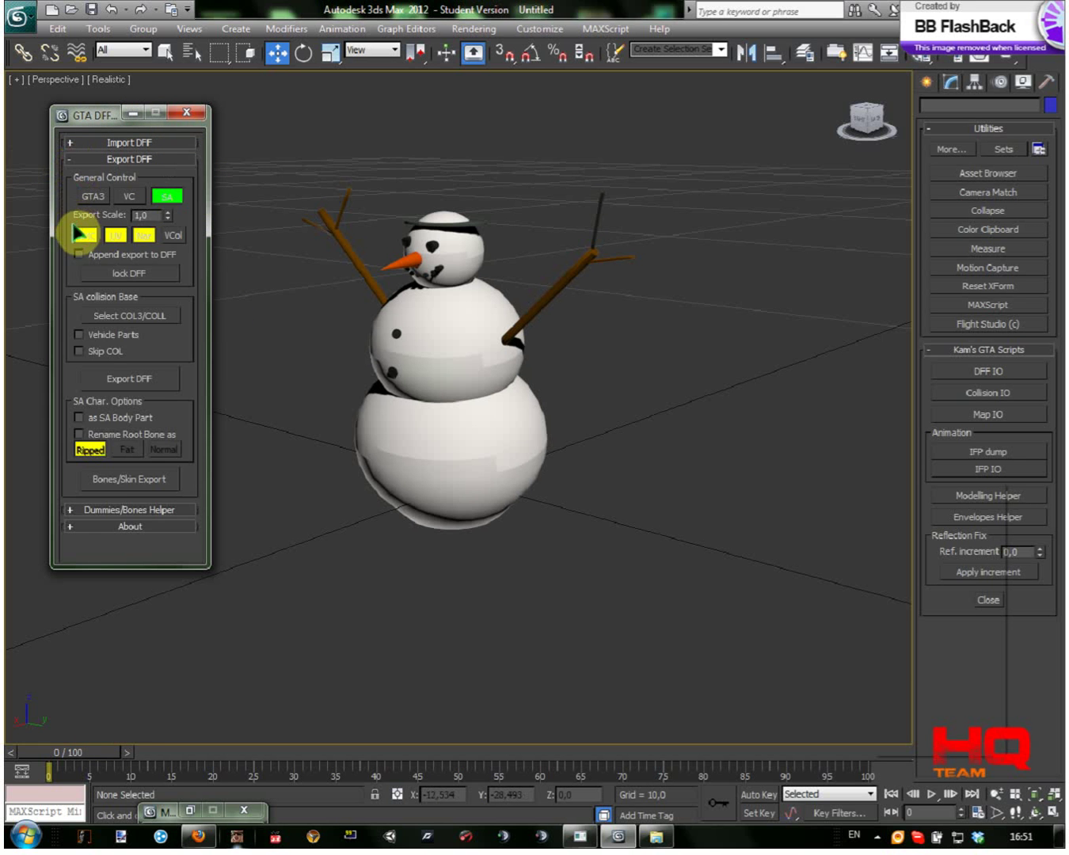
{"action": "left_click", "coordinate": [79, 352]}
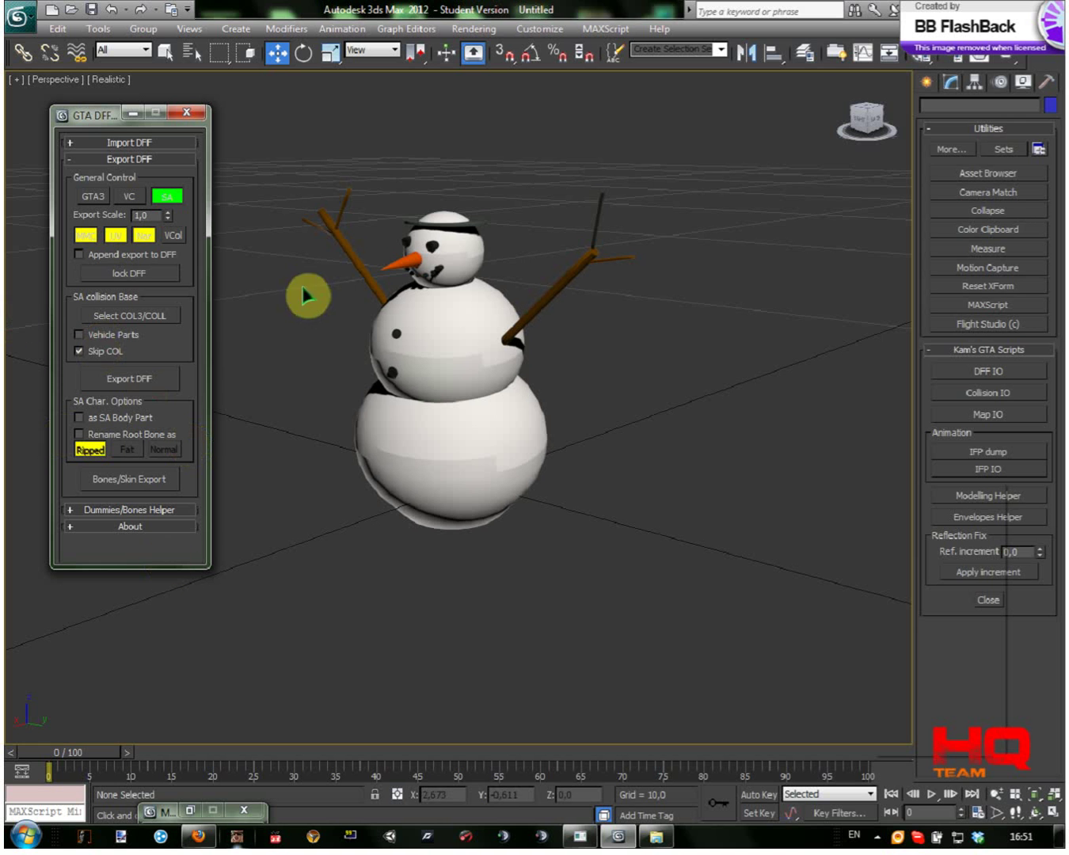
{"action": "left_click", "coordinate": [132, 390]}
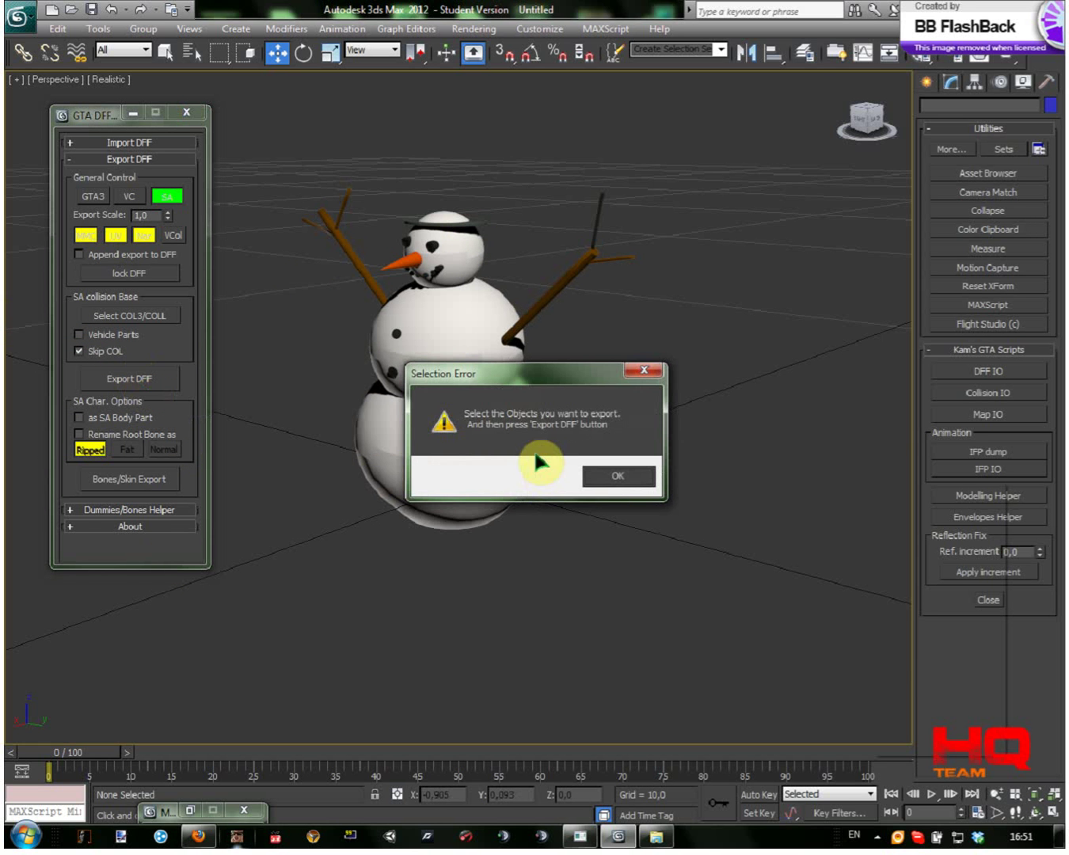
{"action": "left_click", "coordinate": [604, 483]}
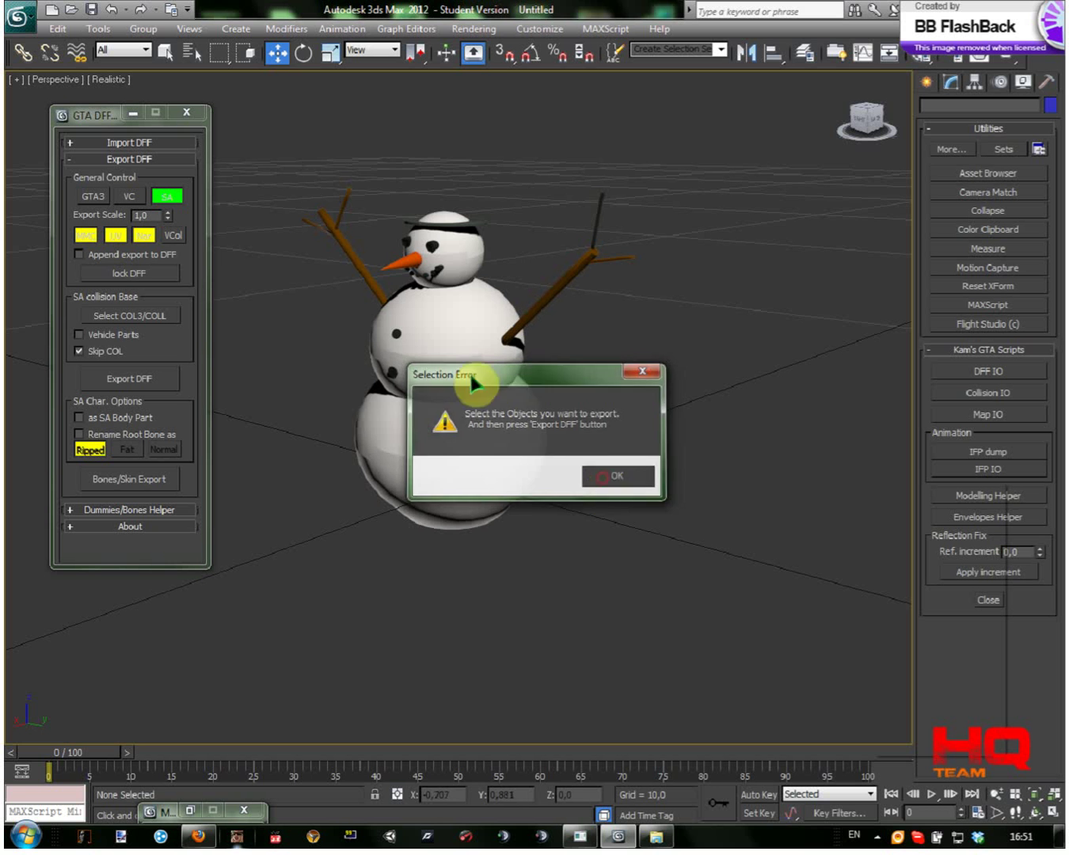
- Select the snowman and export it as snowman2.dff in the GTA SA [RIP] by Shroom folder
{"action": "left_click", "coordinate": [431, 286]}
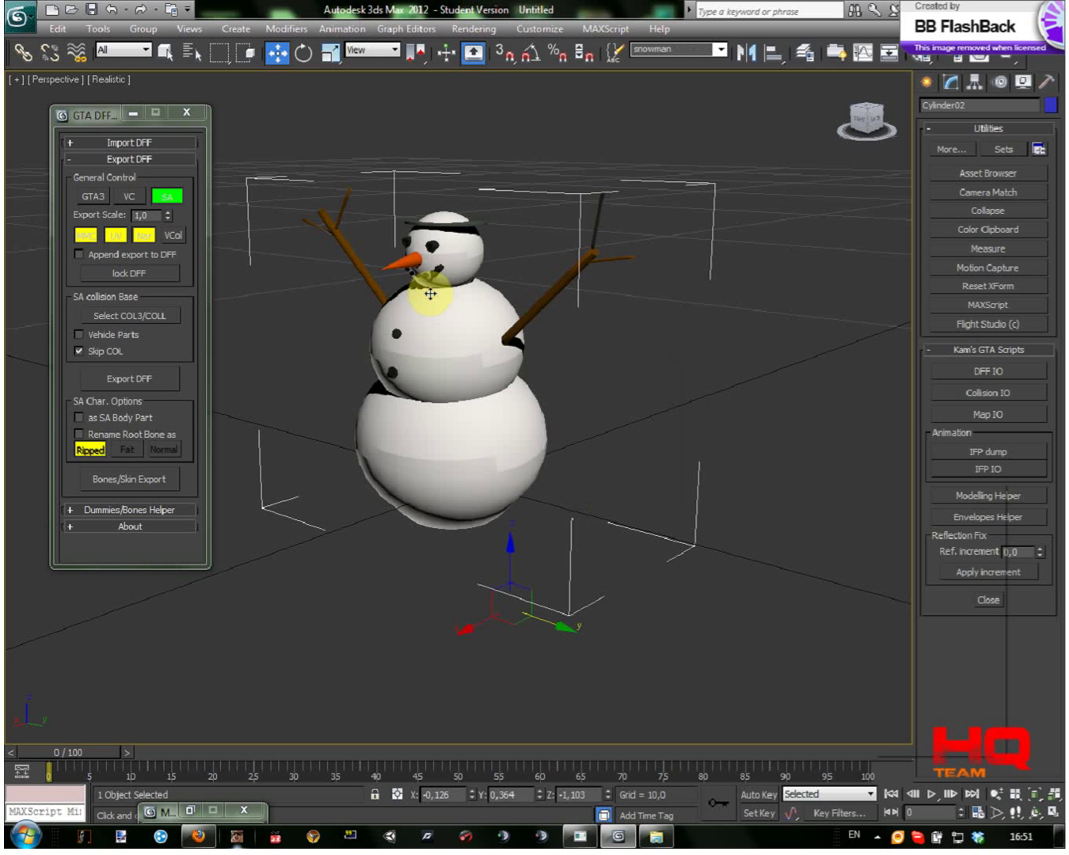
{"action": "left_click", "coordinate": [151, 381]}
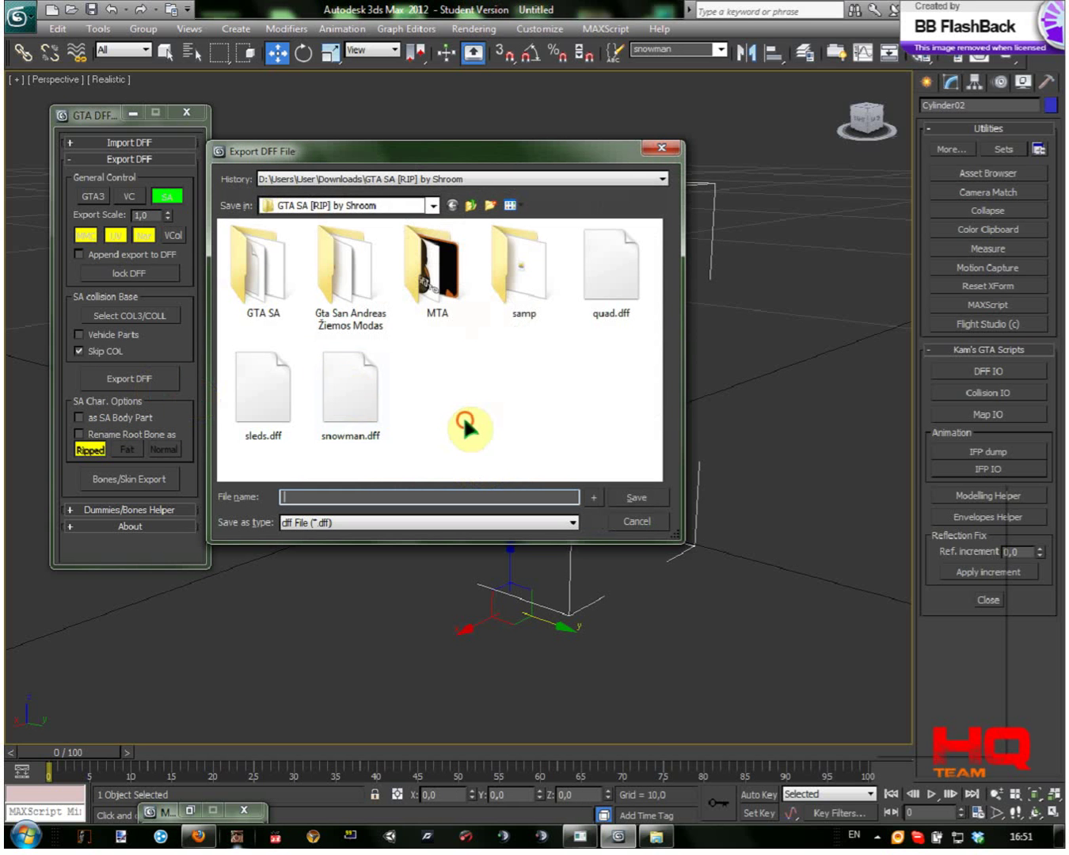
{"action": "left_click", "coordinate": [391, 412]}
{"action": "left_click", "coordinate": [555, 385]}
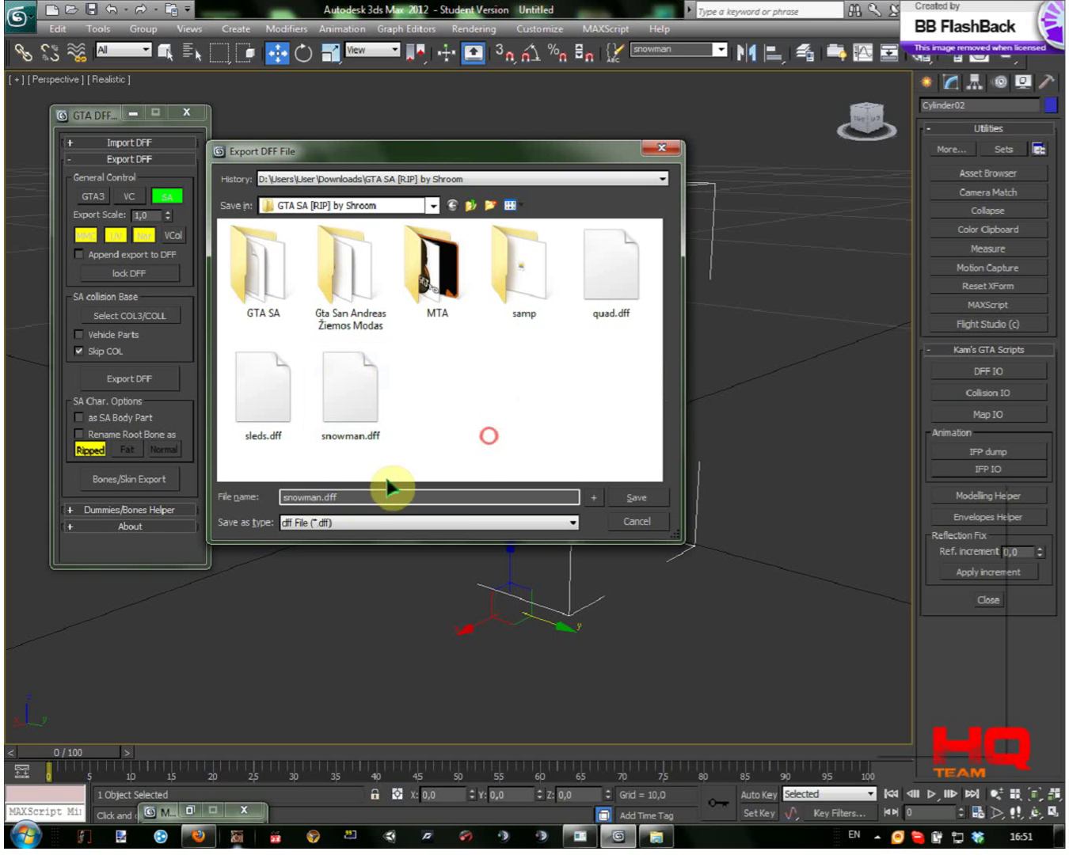
{"action": "type", "text": "2"}
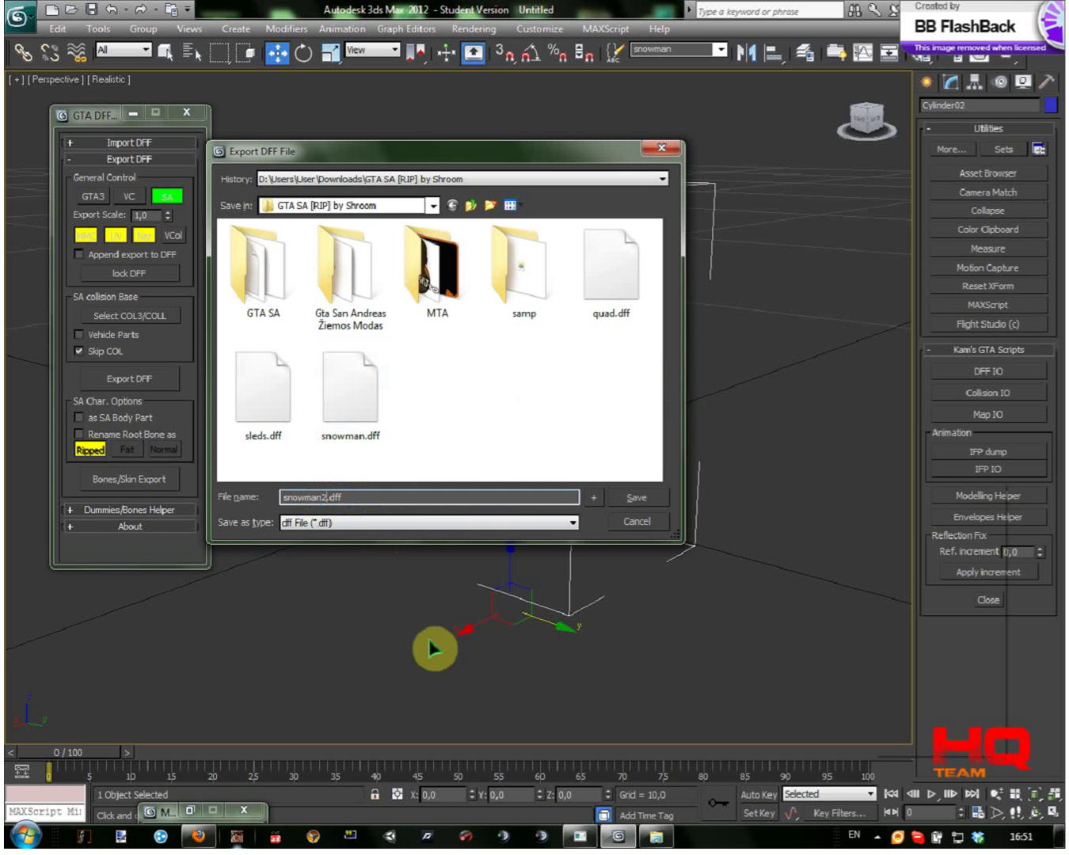
{"action": "left_click", "coordinate": [637, 504]}
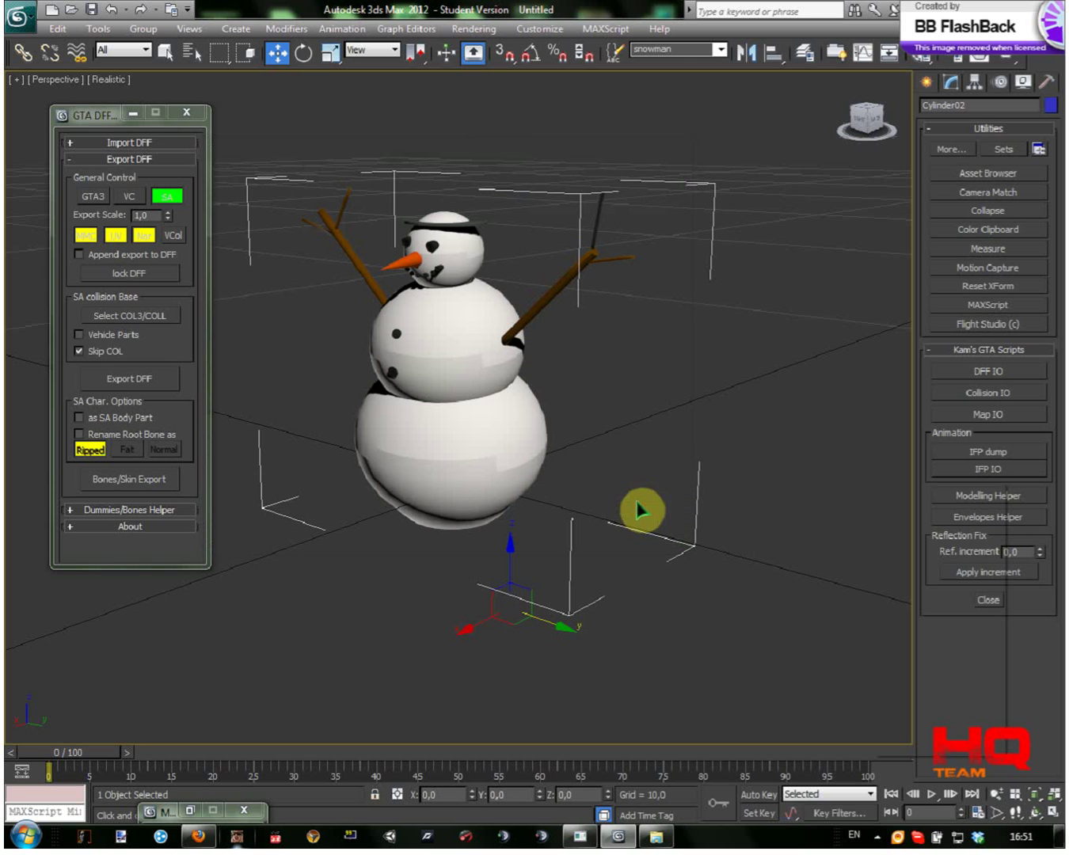
- Put away the DFF export window and bring up the Material Editor with the snowman still selected
{"action": "left_click", "coordinate": [78, 351]}
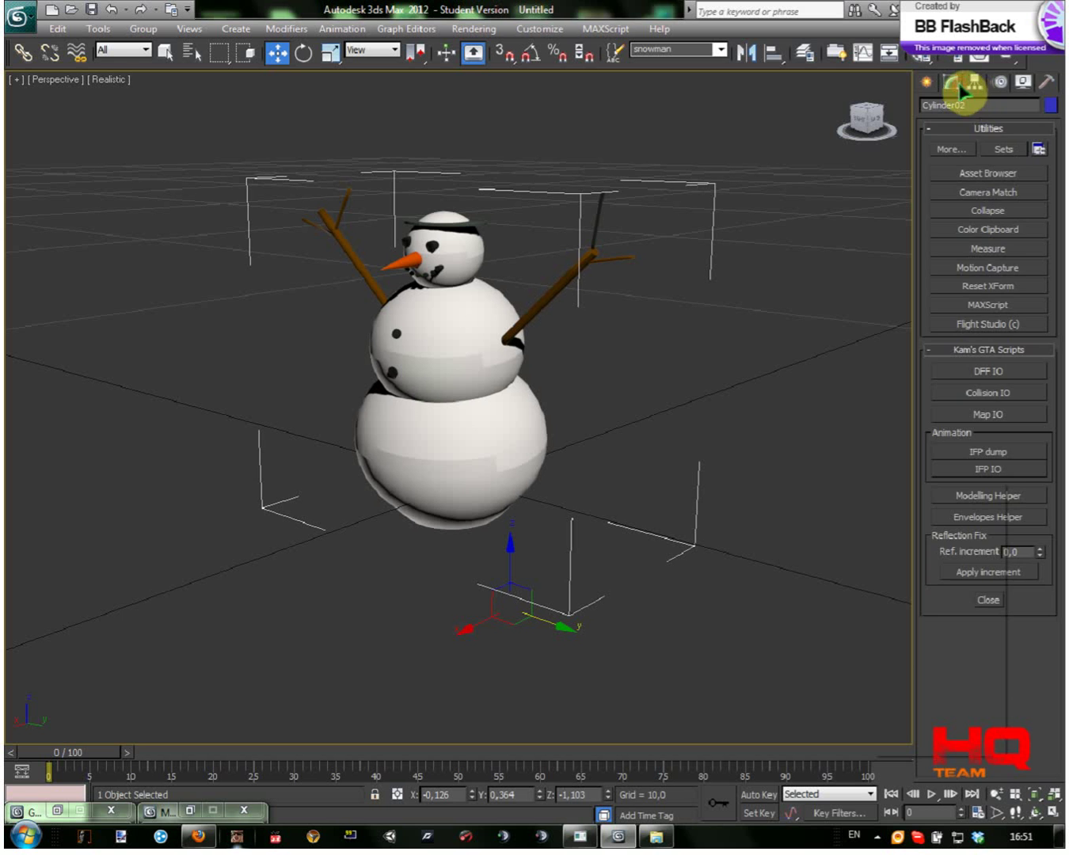
{"action": "left_click", "coordinate": [953, 83]}
{"action": "left_click", "coordinate": [1046, 82]}
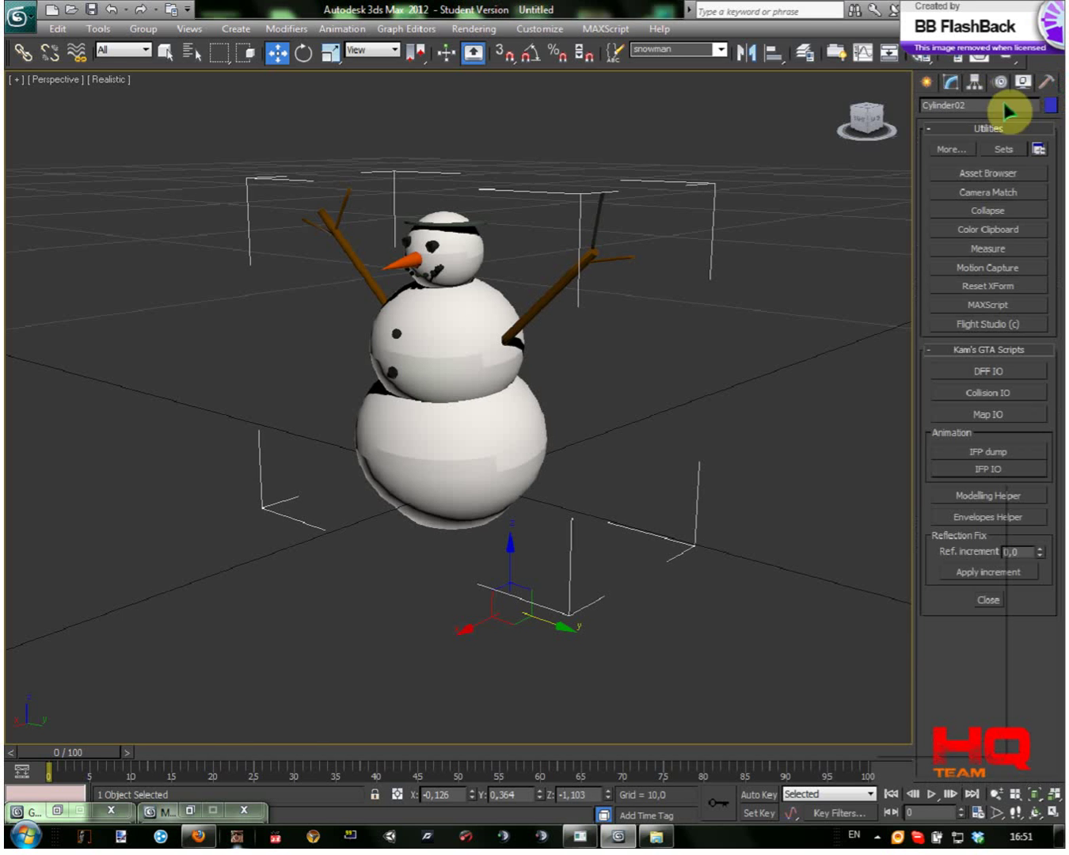
{"action": "left_click", "coordinate": [193, 816]}
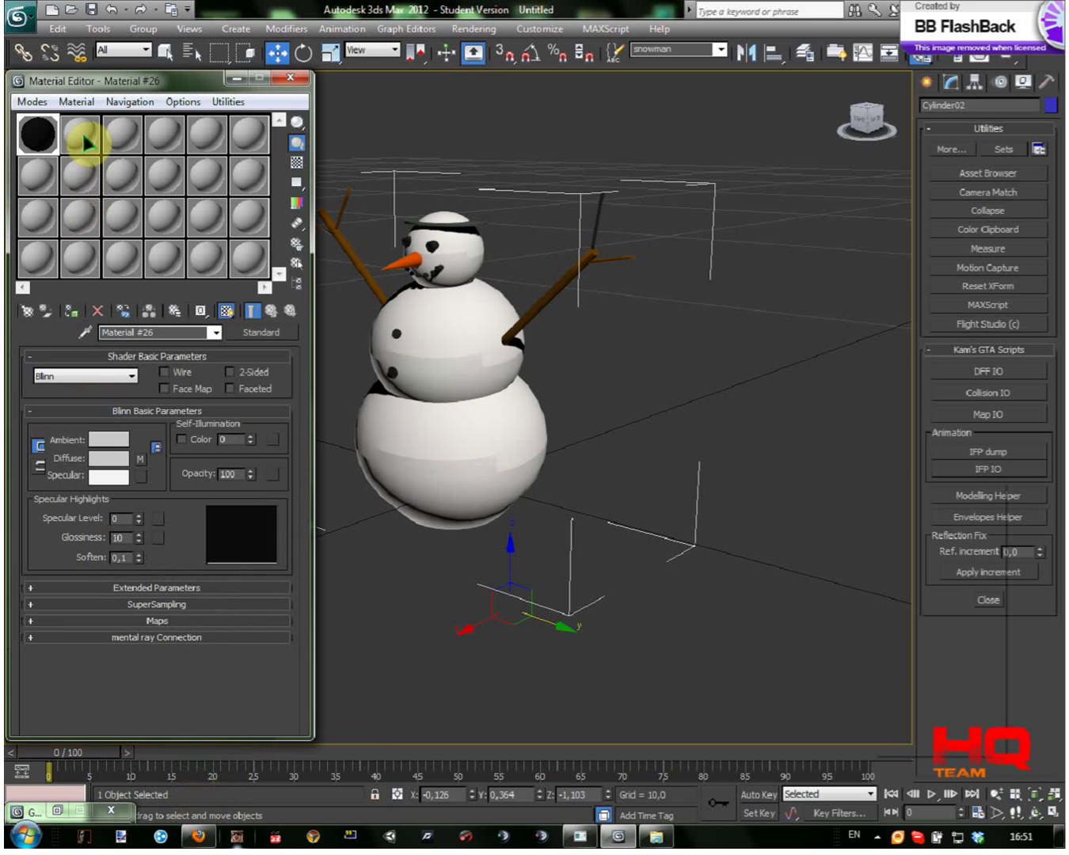
- Change the second material slot to a GTA COL Surface material
{"action": "left_click", "coordinate": [84, 139]}
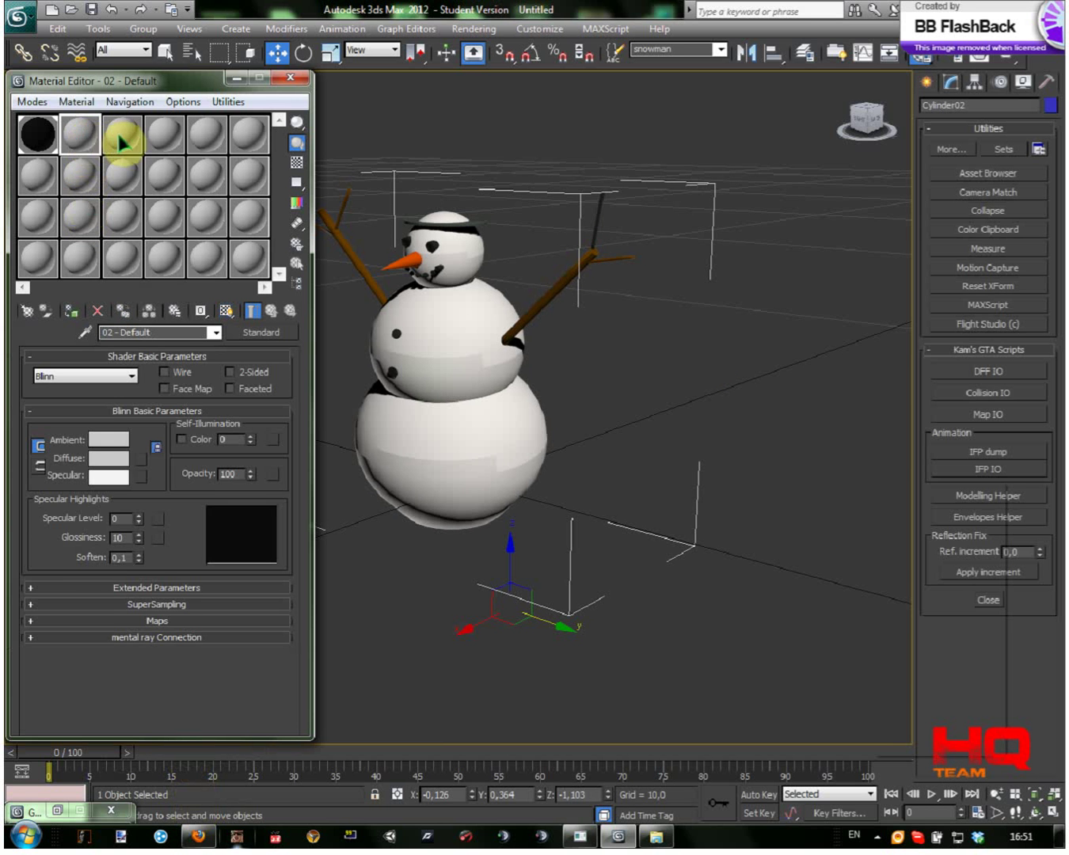
{"action": "left_click", "coordinate": [257, 333]}
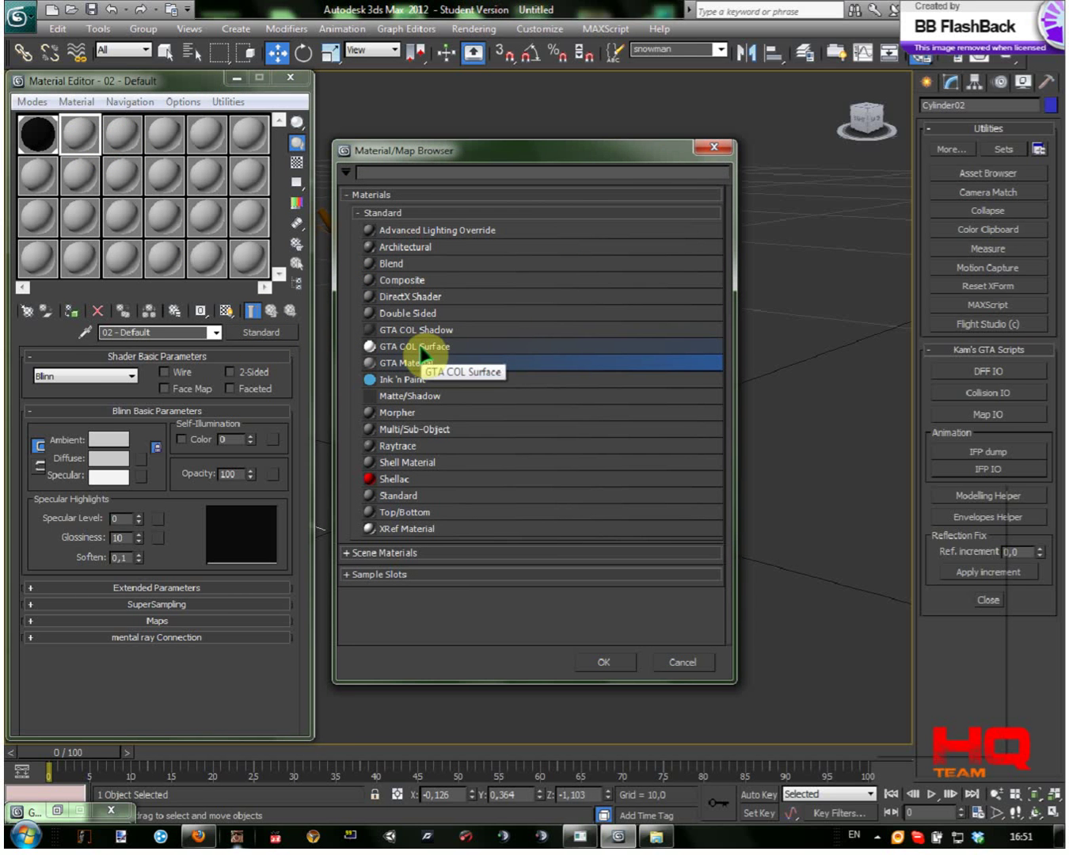
{"action": "double_click", "coordinate": [421, 348]}
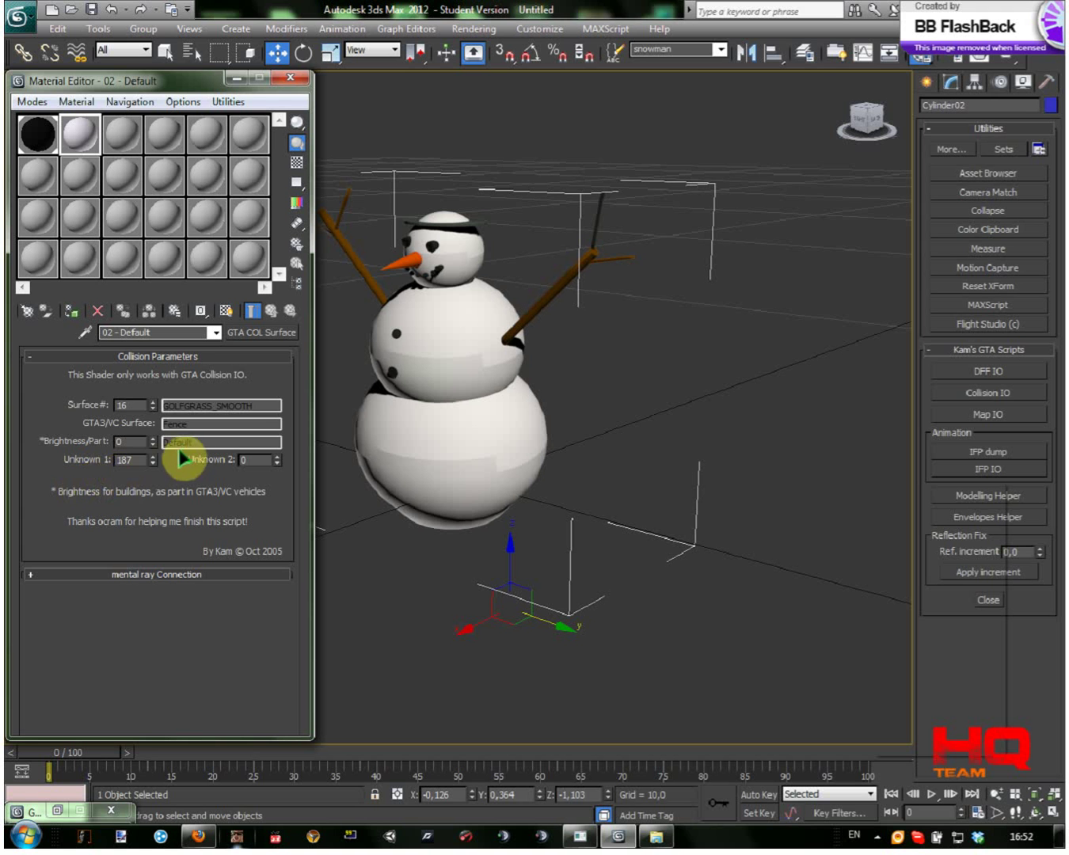
- Try a Brightness/Part value of 1 on the collision surface material and return it to 0
{"action": "left_click", "coordinate": [153, 439]}
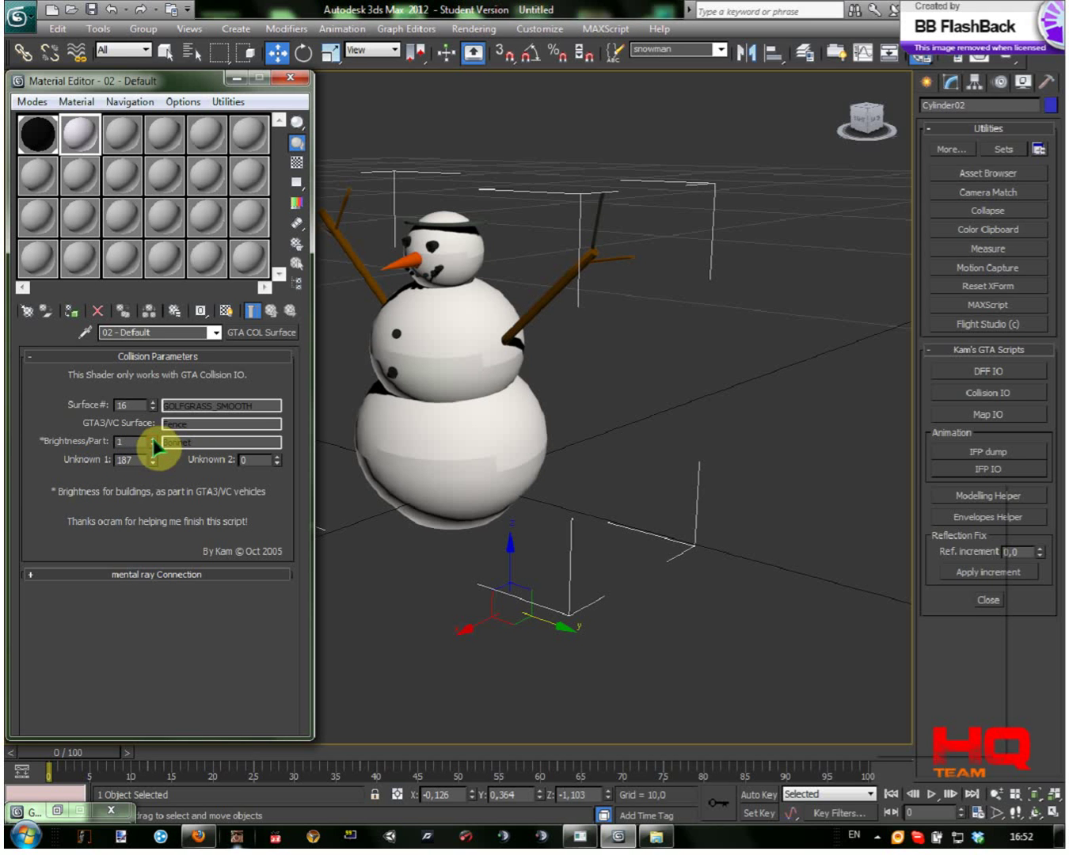
{"action": "left_click", "coordinate": [152, 439]}
{"action": "left_click", "coordinate": [154, 445]}
{"action": "left_click", "coordinate": [152, 437]}
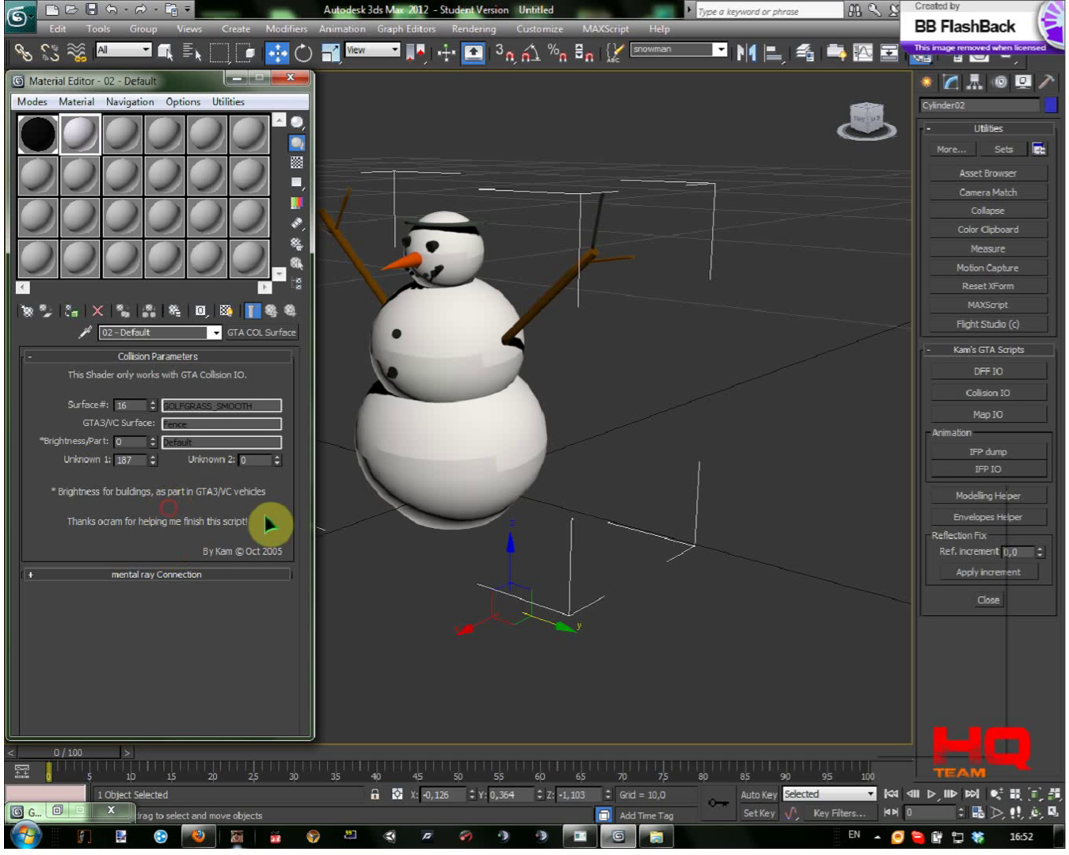
- Select all of the snowman's polygons, assign the GTA COL Surface material to them and put away the Material Editor
{"action": "middle_click_drag", "start_coordinate": [464, 356], "coordinate": [630, 337]}
{"action": "middle_click_drag", "start_coordinate": [695, 373], "coordinate": [645, 380]}
{"action": "left_click", "coordinate": [951, 83]}
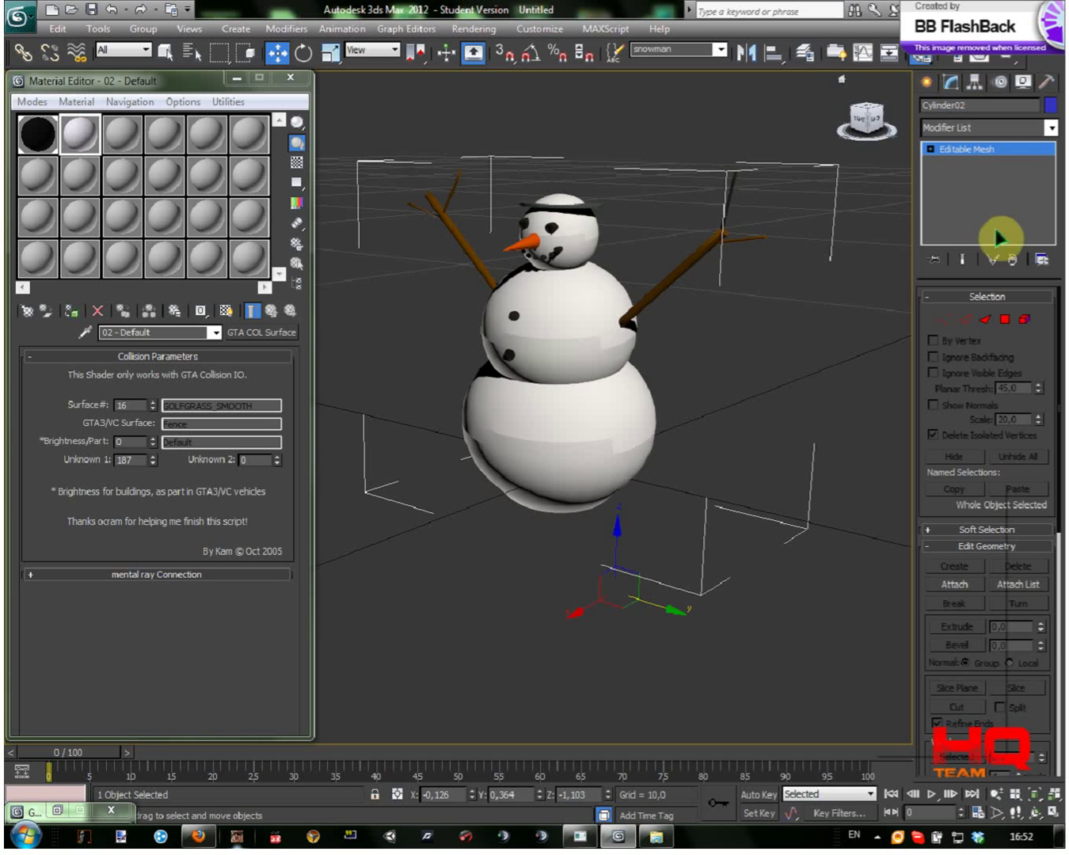
{"action": "left_click", "coordinate": [1005, 319]}
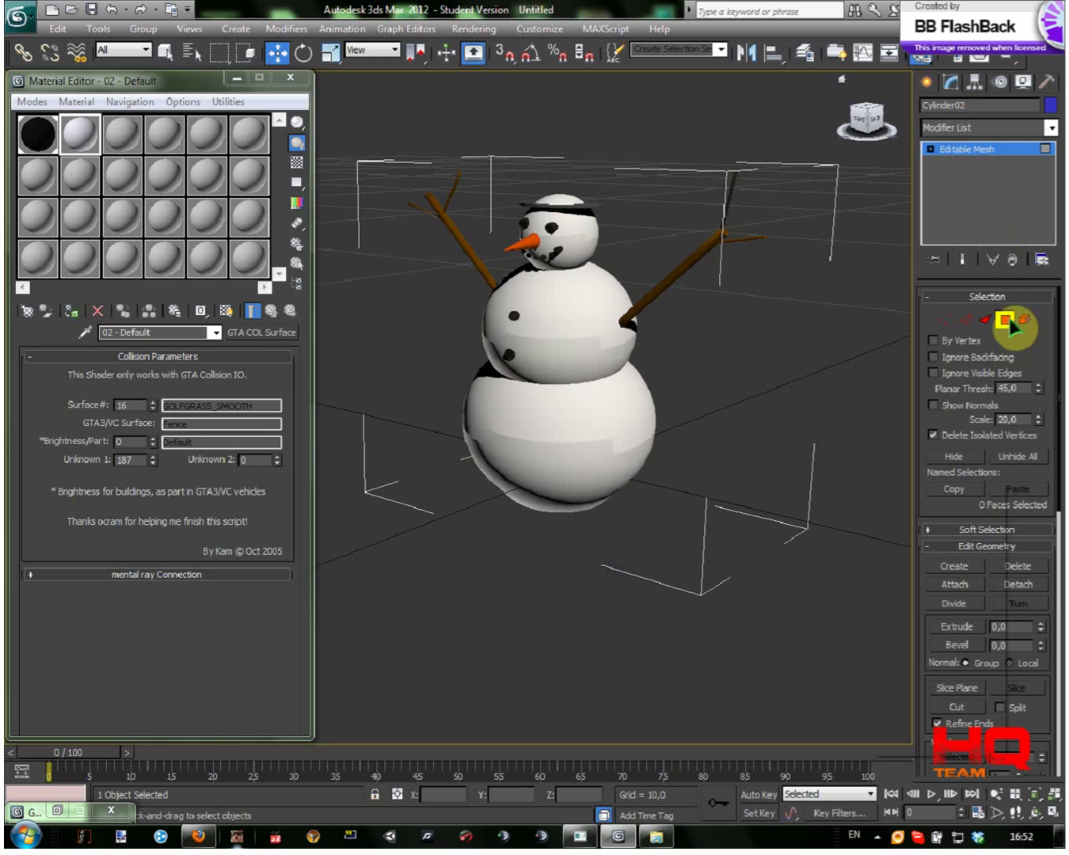
{"action": "left_click_drag", "start_coordinate": [355, 119], "coordinate": [796, 632]}
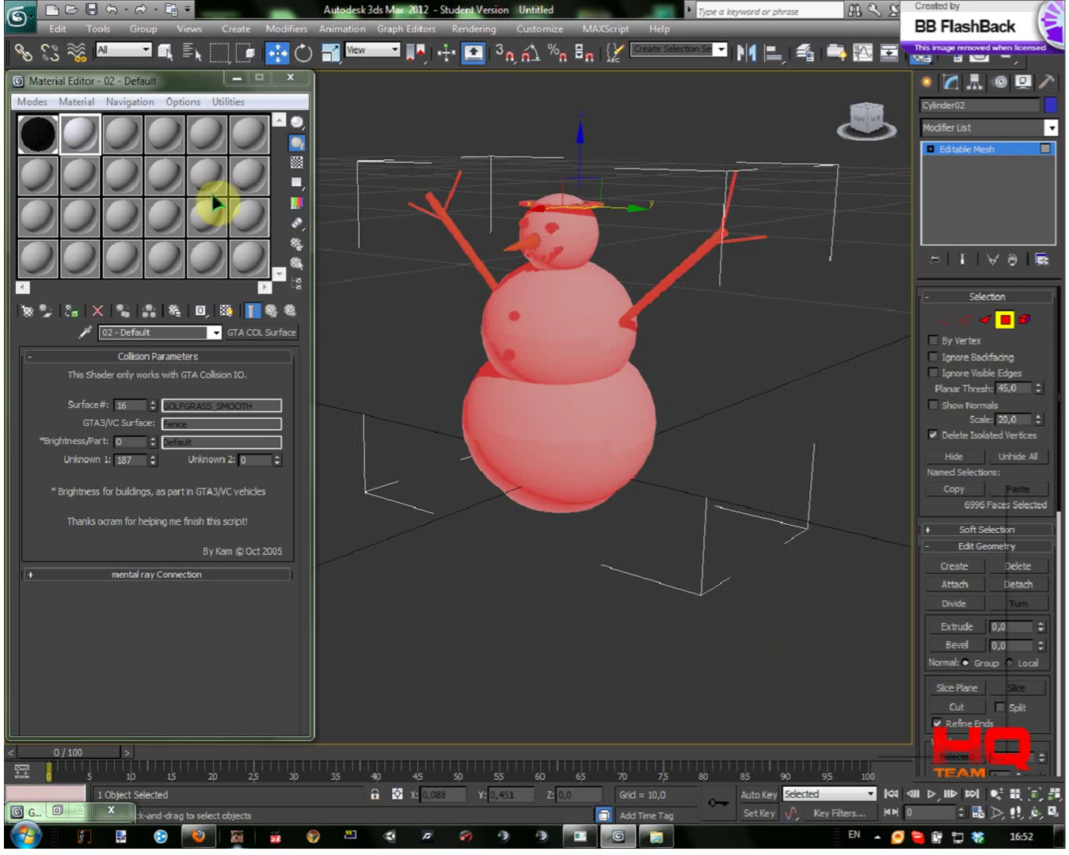
{"action": "left_click_drag", "start_coordinate": [88, 136], "coordinate": [541, 400]}
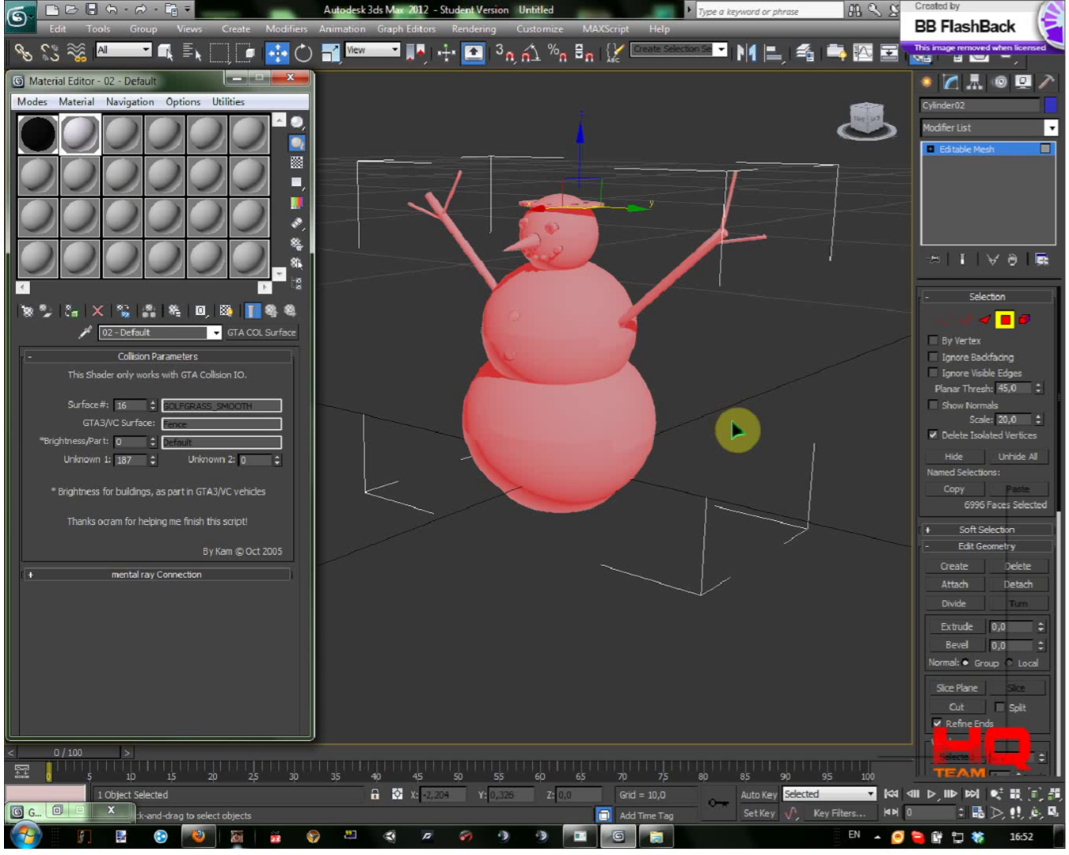
{"action": "left_click", "coordinate": [796, 307]}
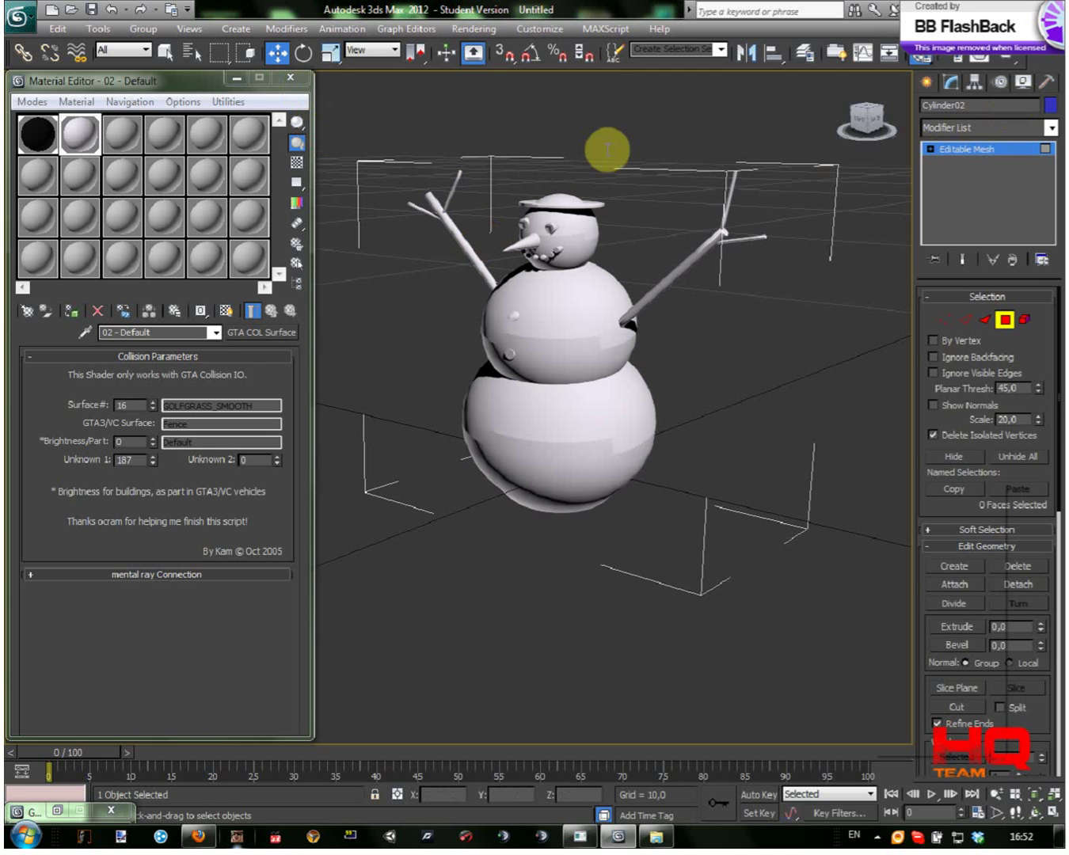
{"action": "left_click", "coordinate": [290, 77]}
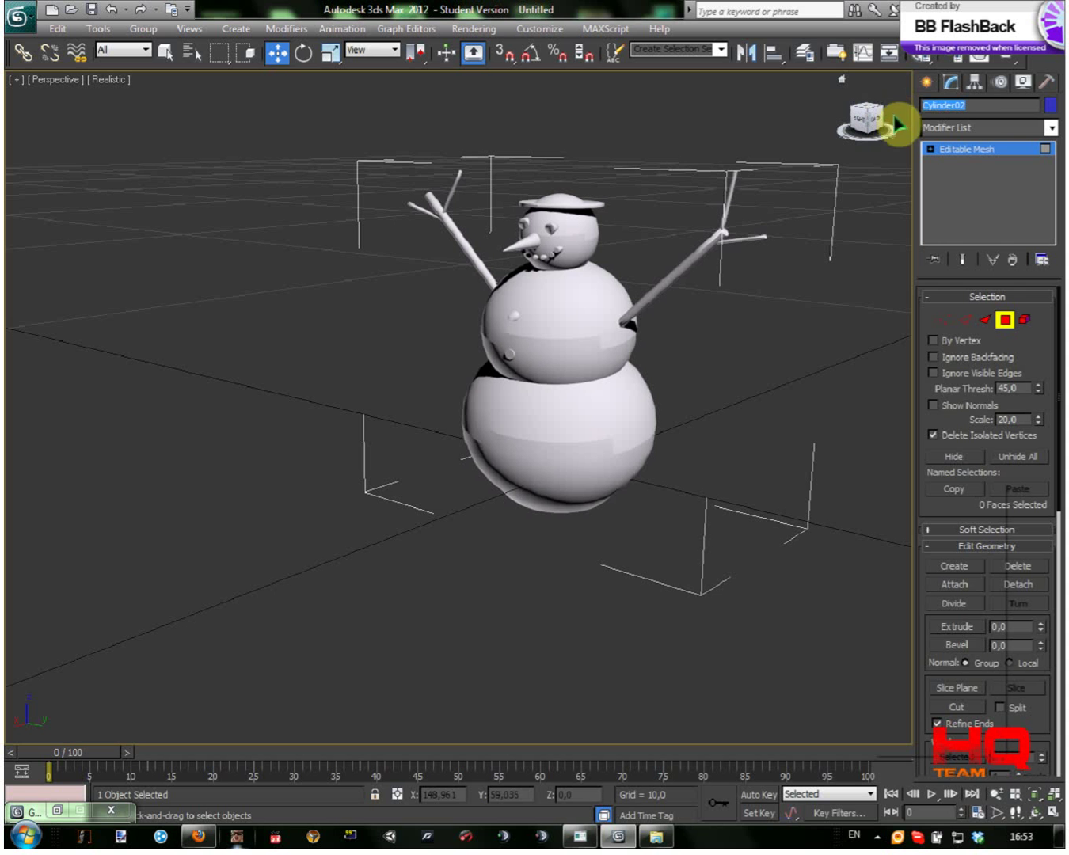
- Rename the mesh object as snowman
{"action": "left_click", "coordinate": [978, 105]}
{"action": "left_click", "coordinate": [979, 104]}
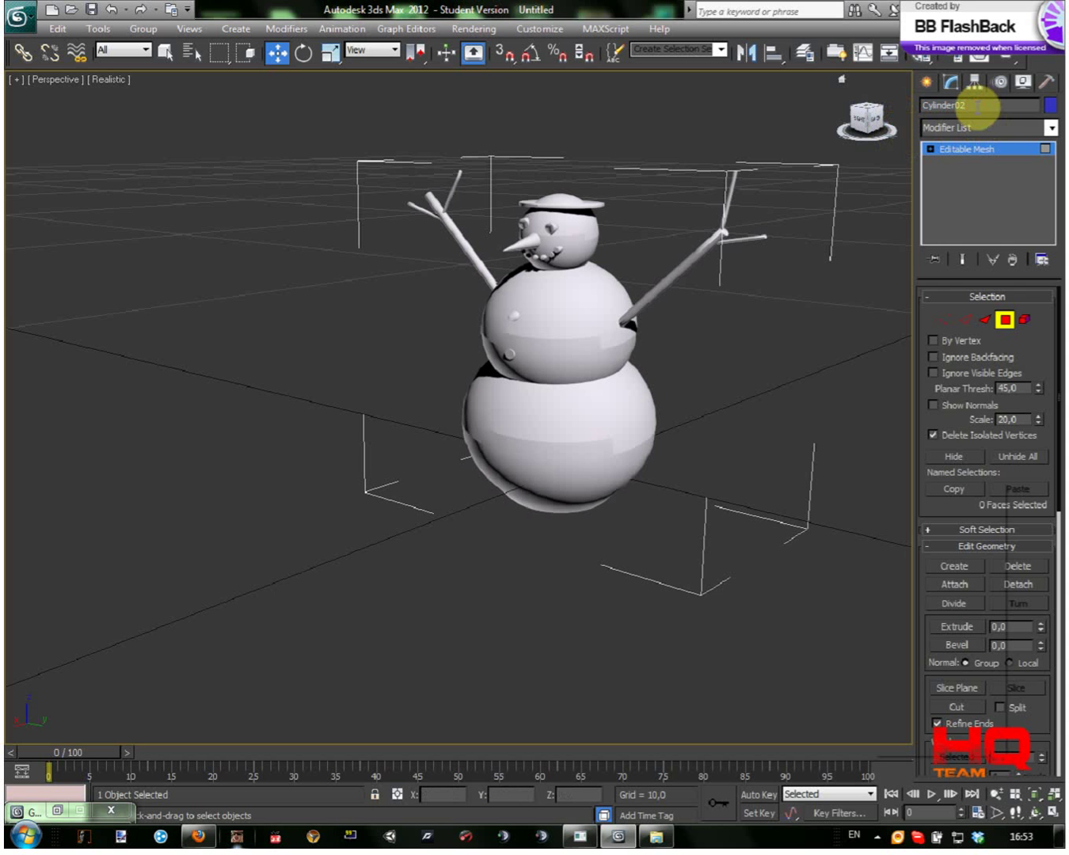
{"action": "left_click", "coordinate": [1046, 81]}
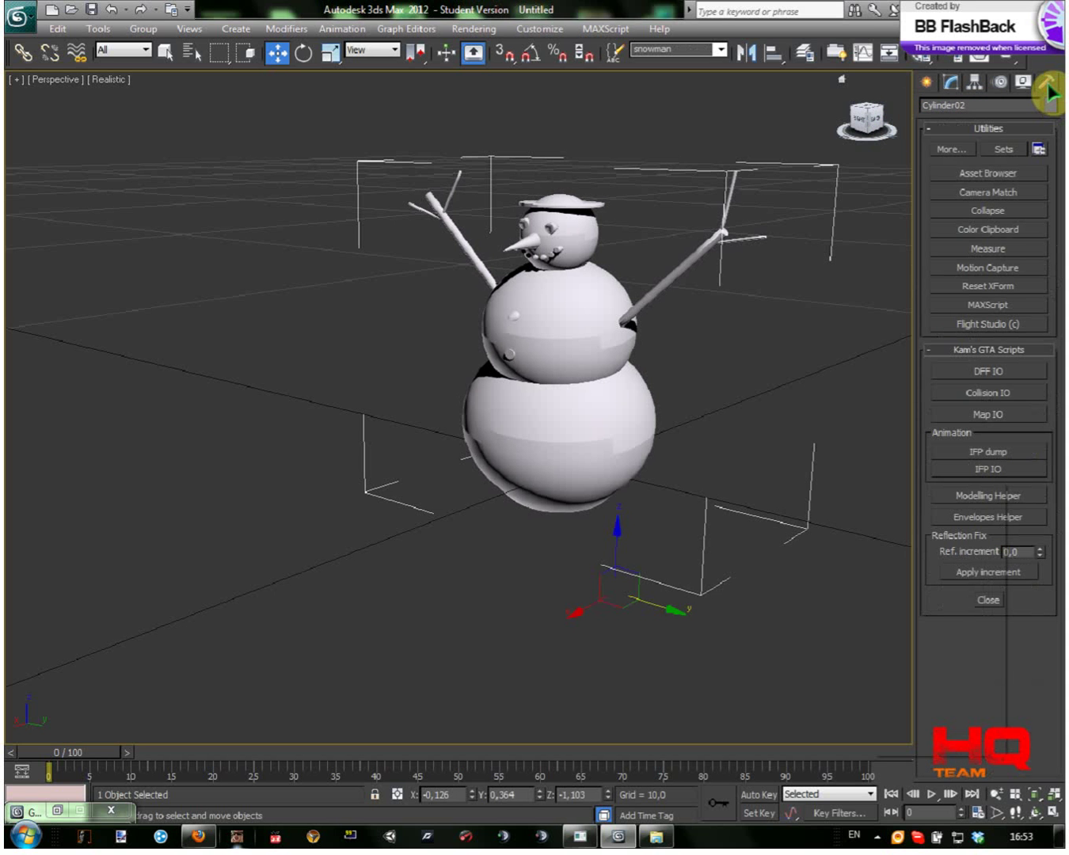
{"action": "left_click", "coordinate": [980, 102]}
{"action": "type", "text": "snowman"}
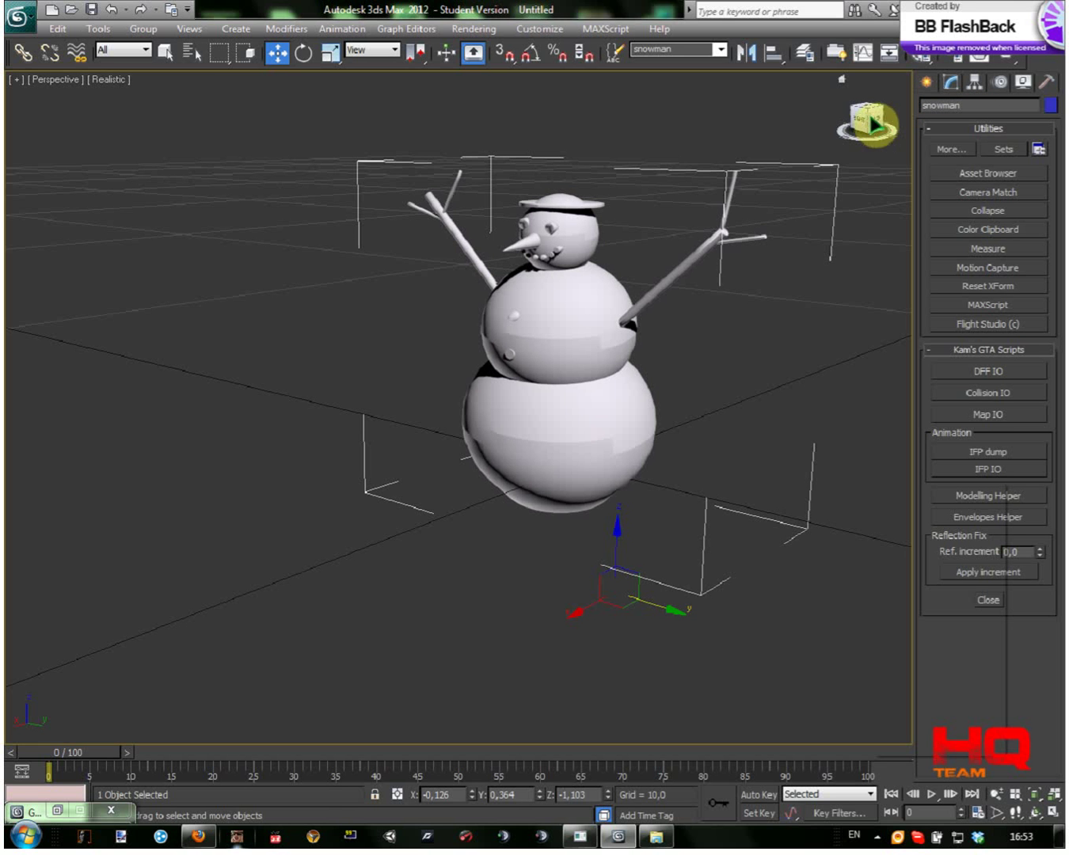
- Bring up Kam's Collision IO, turn off collision mesh picking and set the export format to COL3
{"action": "left_click", "coordinate": [995, 393]}
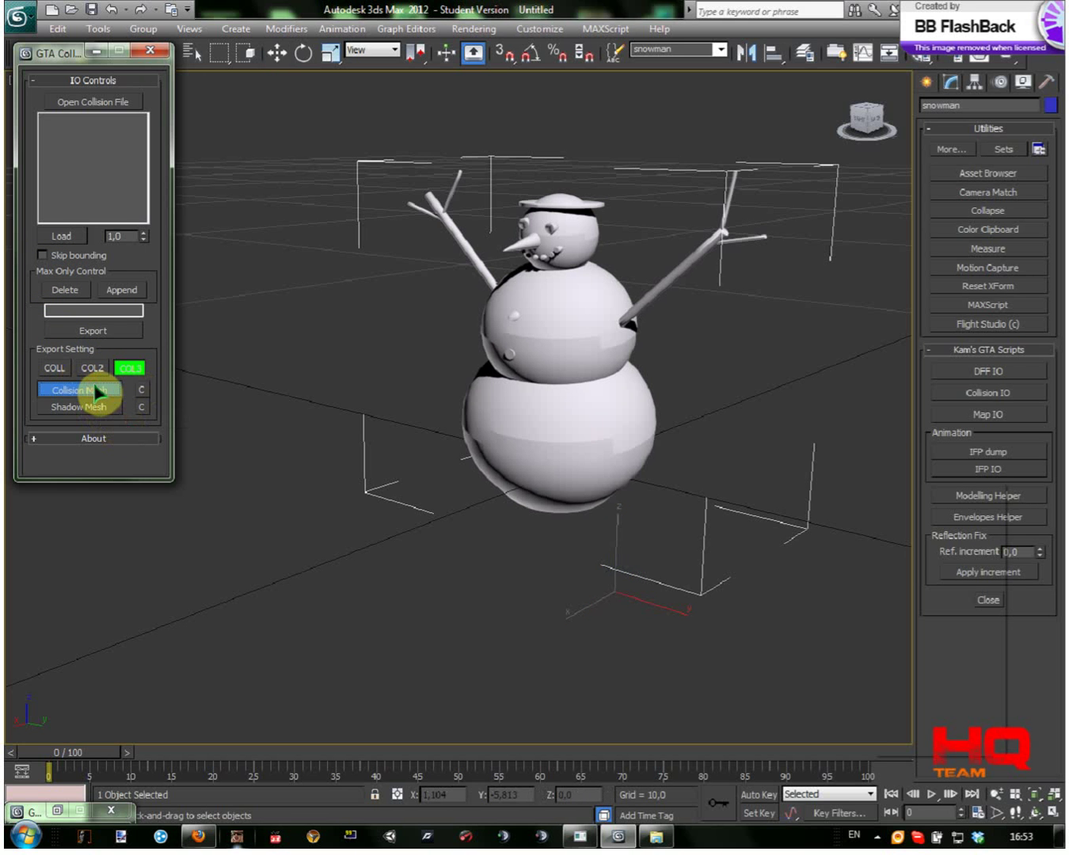
{"action": "left_click", "coordinate": [91, 103]}
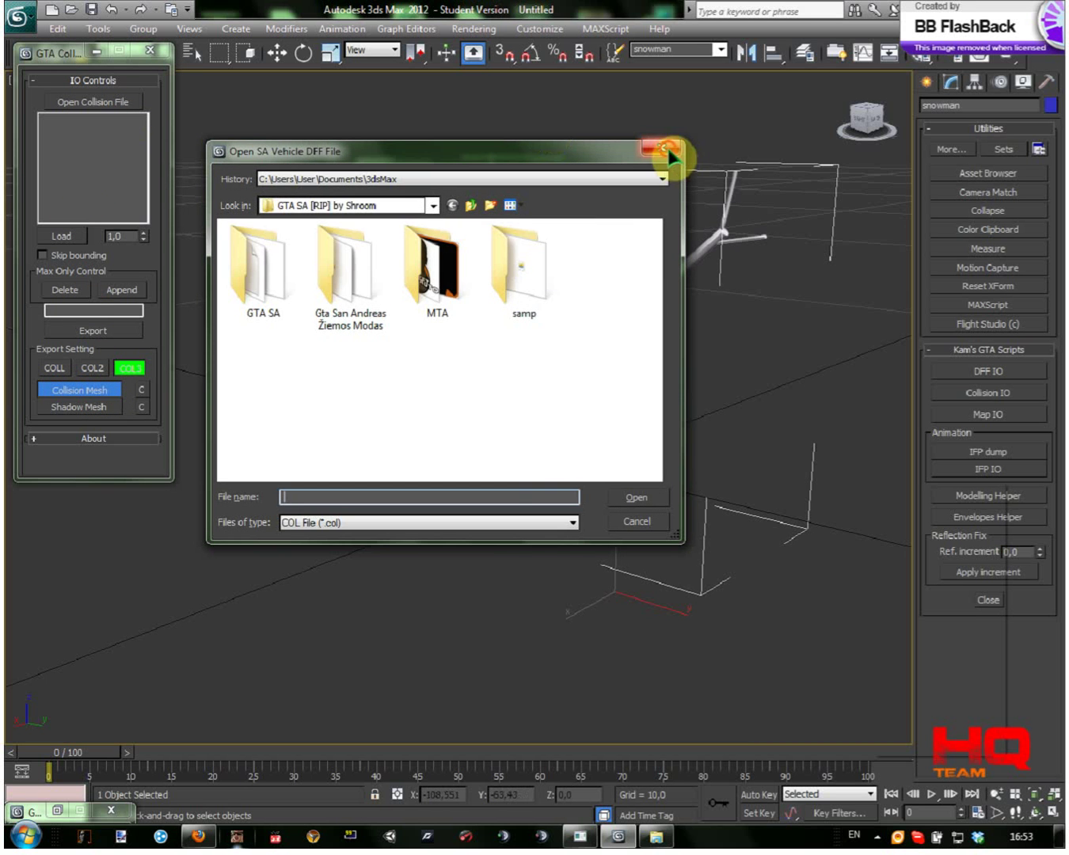
{"action": "left_click", "coordinate": [664, 147]}
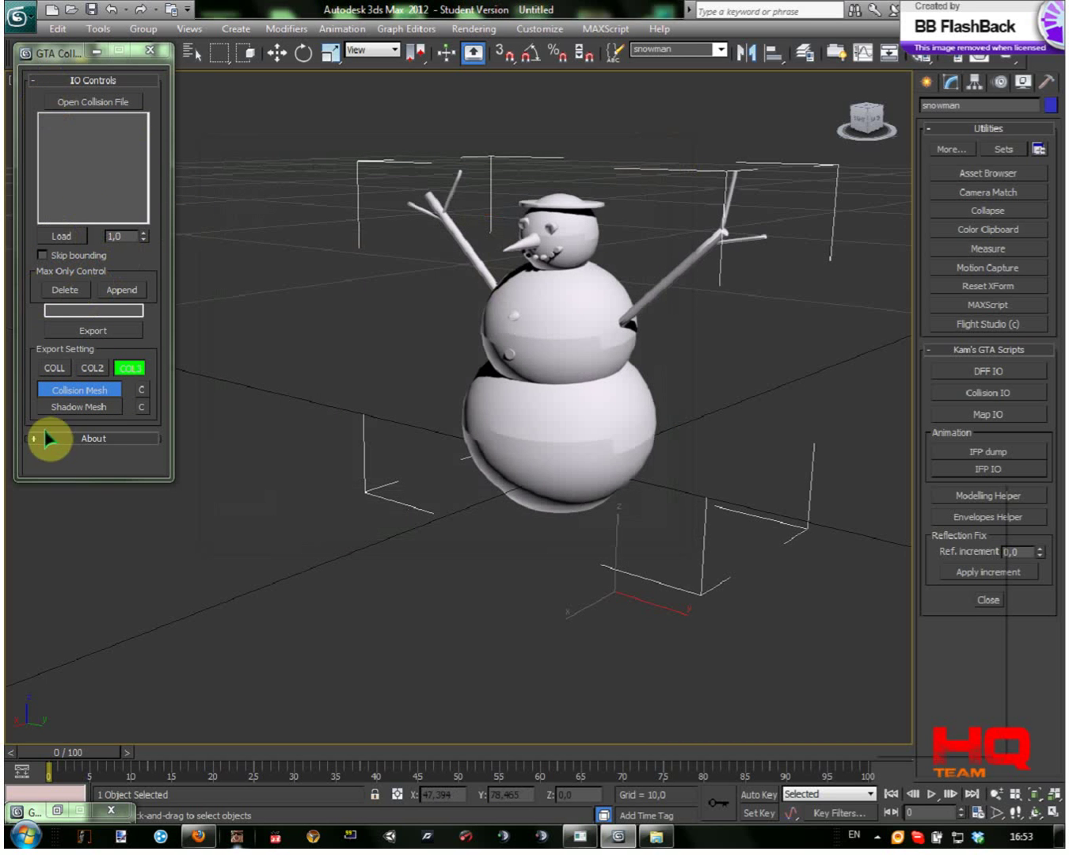
{"action": "left_click", "coordinate": [97, 396]}
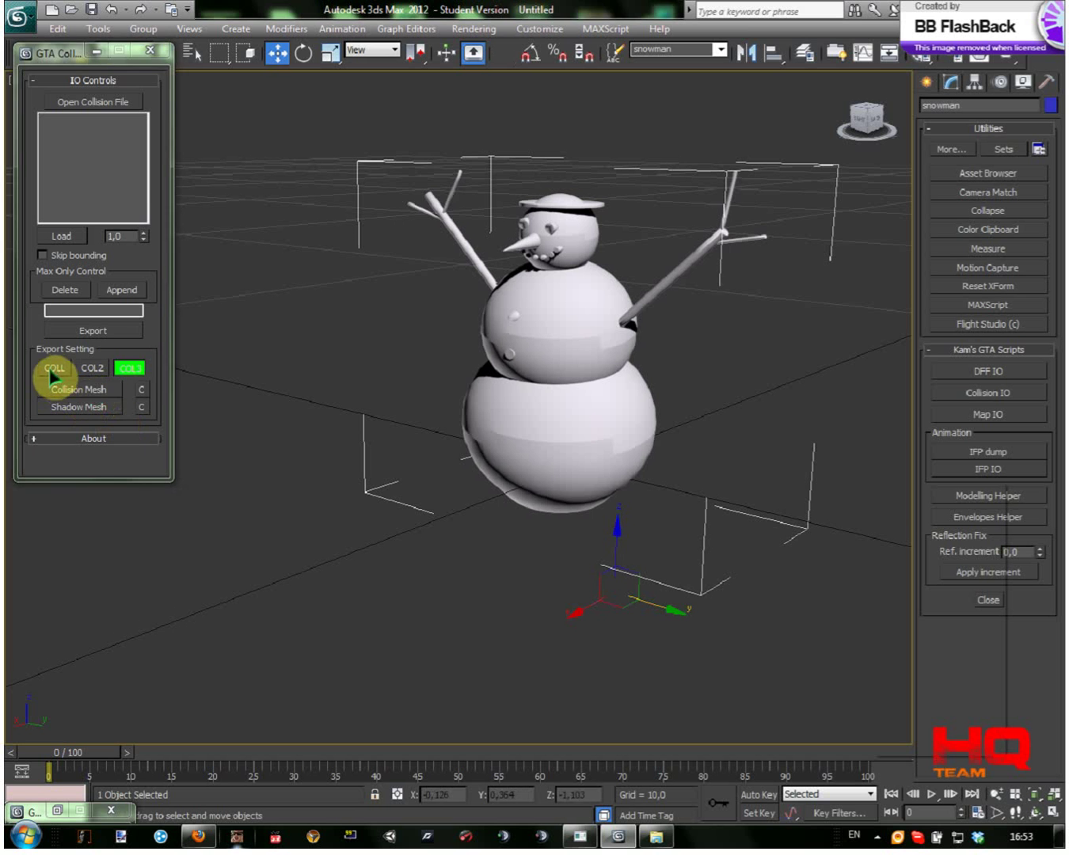
{"action": "left_click", "coordinate": [54, 369]}
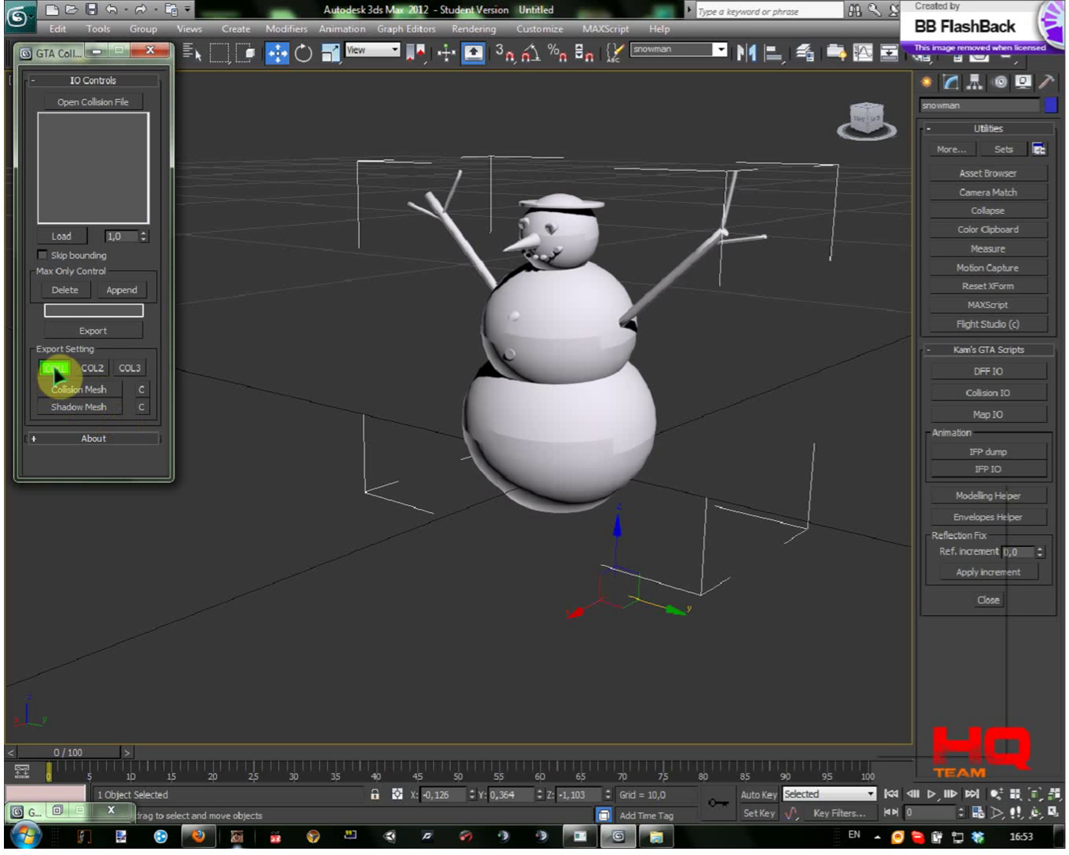
{"action": "left_click", "coordinate": [129, 369]}
- Name the collision snowman and export it as a COL file called snowman in the GTA SA [RIP] by Shroom folder
{"action": "left_click", "coordinate": [93, 331]}
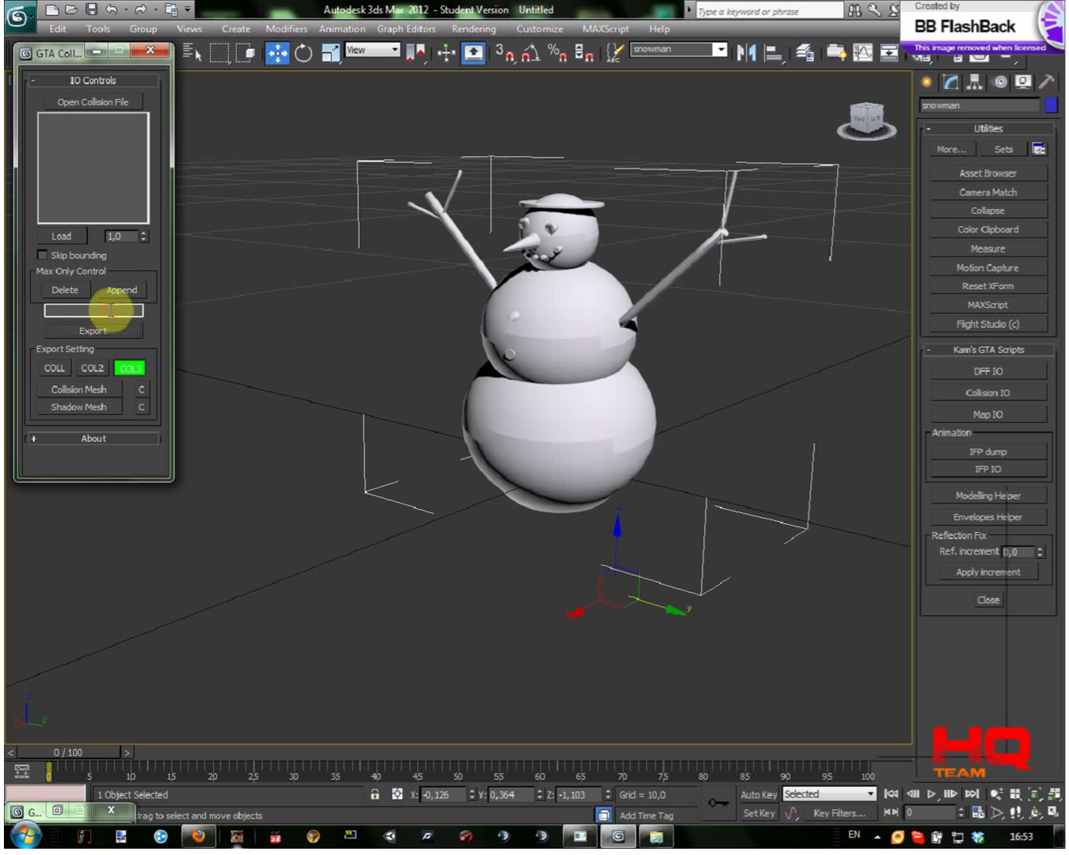
{"action": "type", "text": "snowman"}
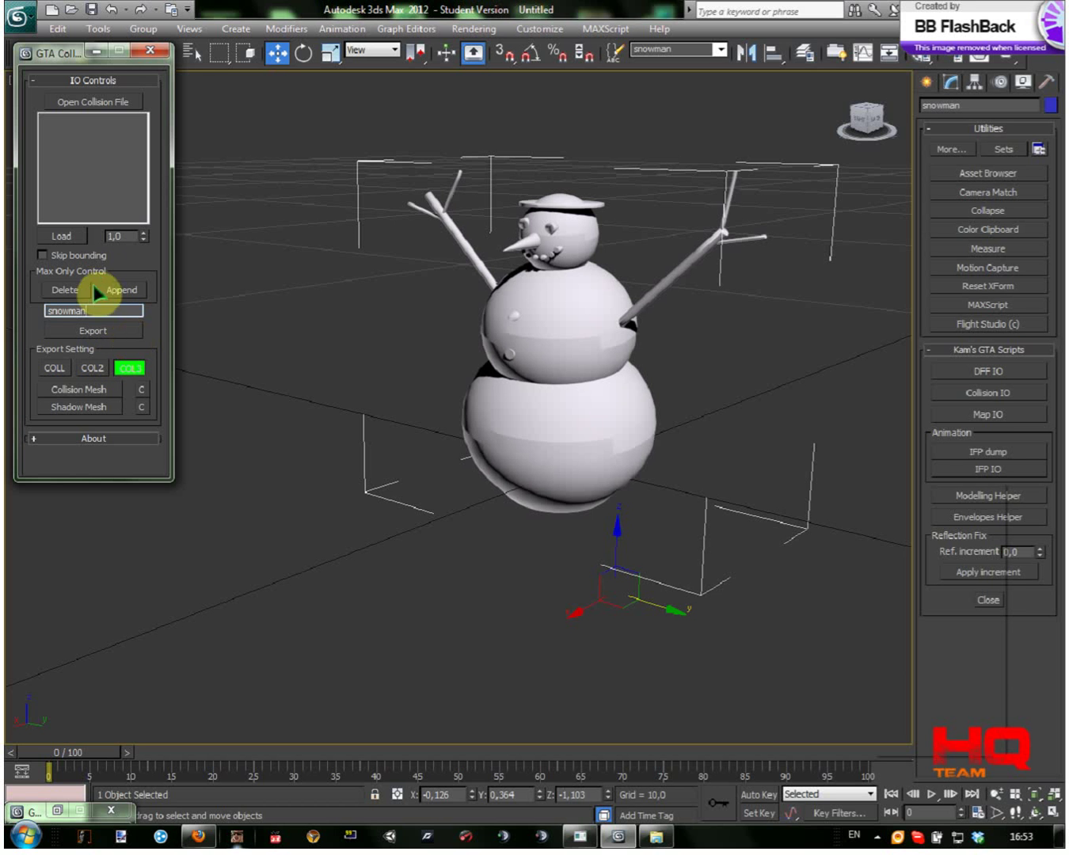
{"action": "left_click", "coordinate": [104, 325]}
{"action": "left_click", "coordinate": [511, 496]}
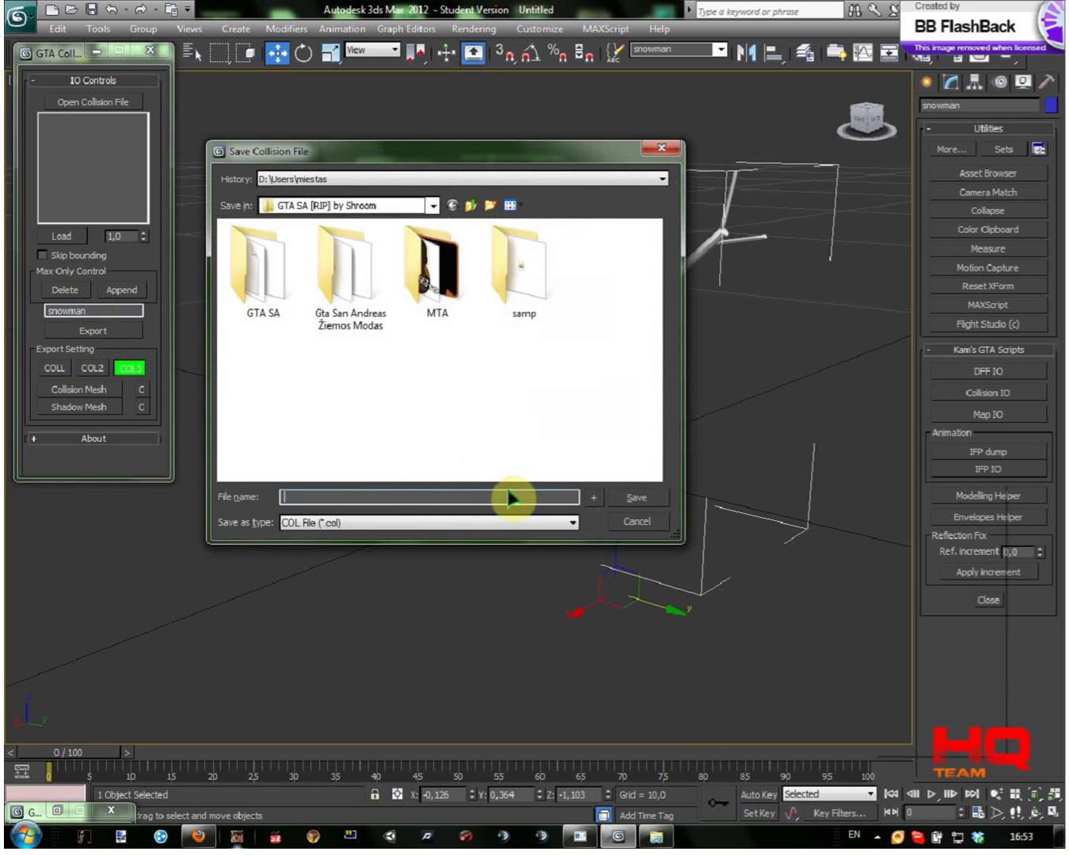
{"action": "type", "text": "snowman"}
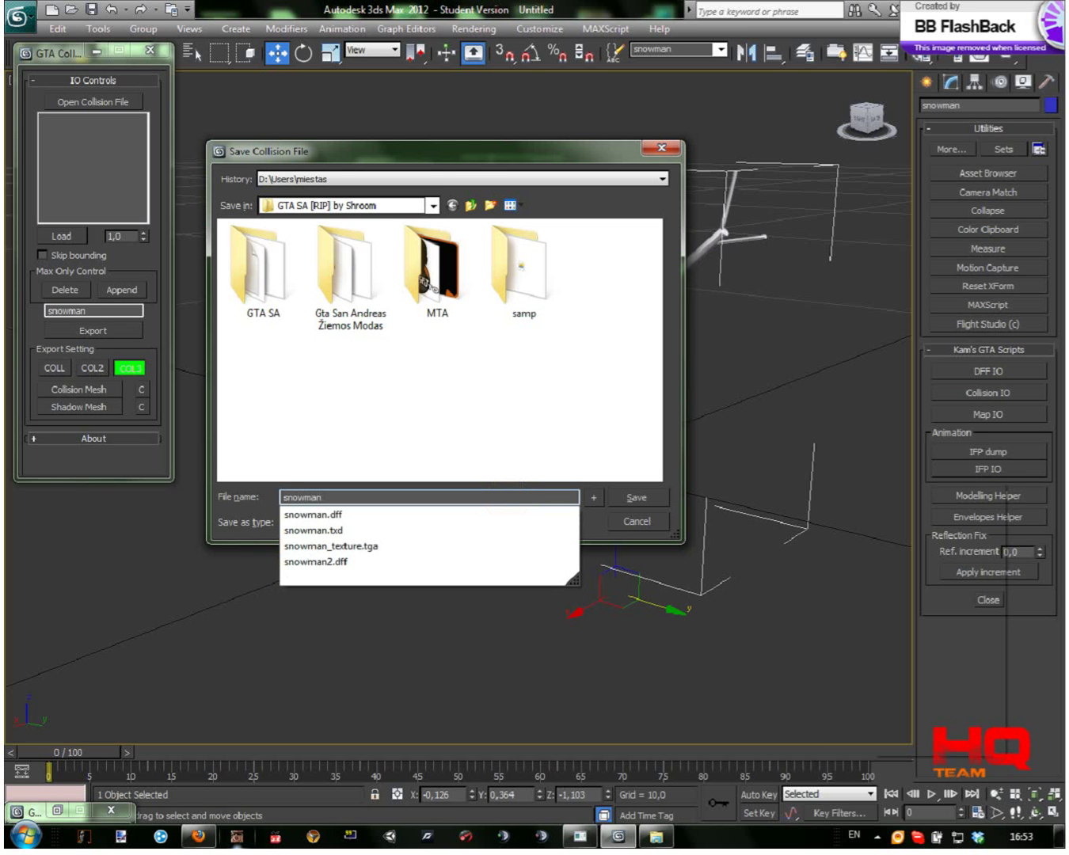
{"action": "left_click", "coordinate": [646, 499]}
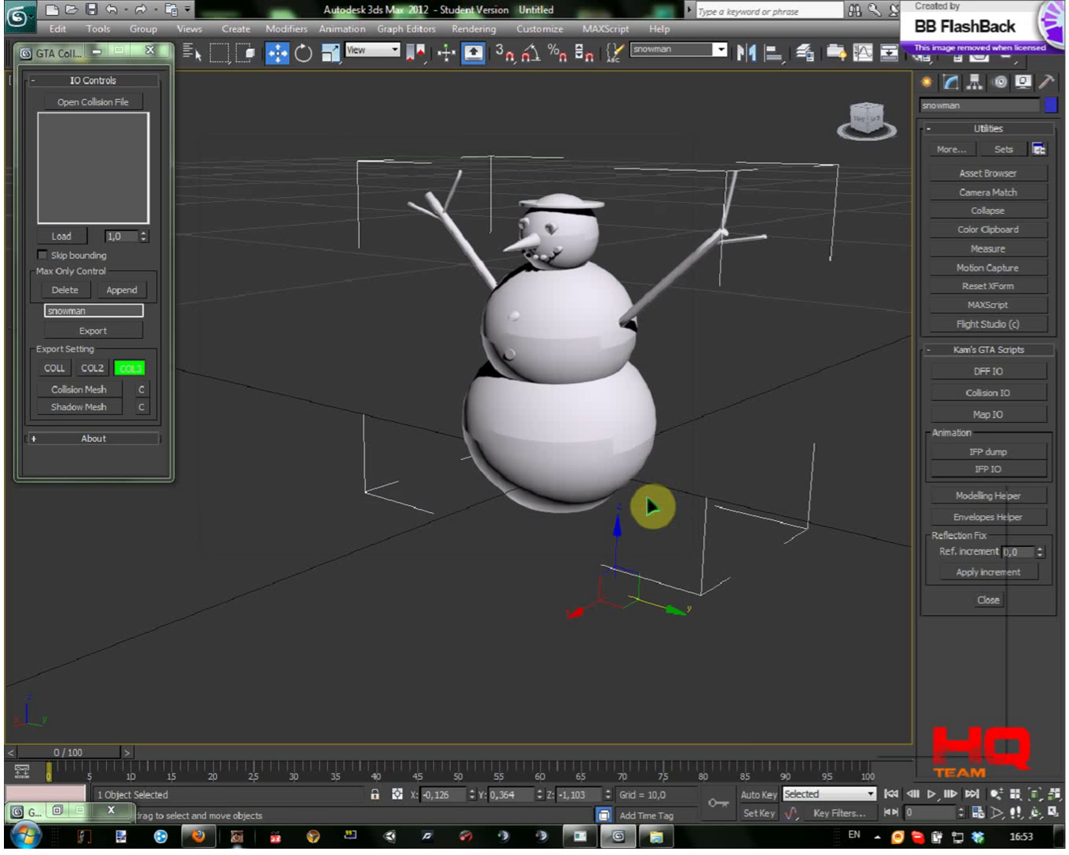
- Check the exported snowman.col in the GTA SA [RIP] by Shroom folder, then minimise the folder and Collision IO windows
{"action": "left_click", "coordinate": [657, 835]}
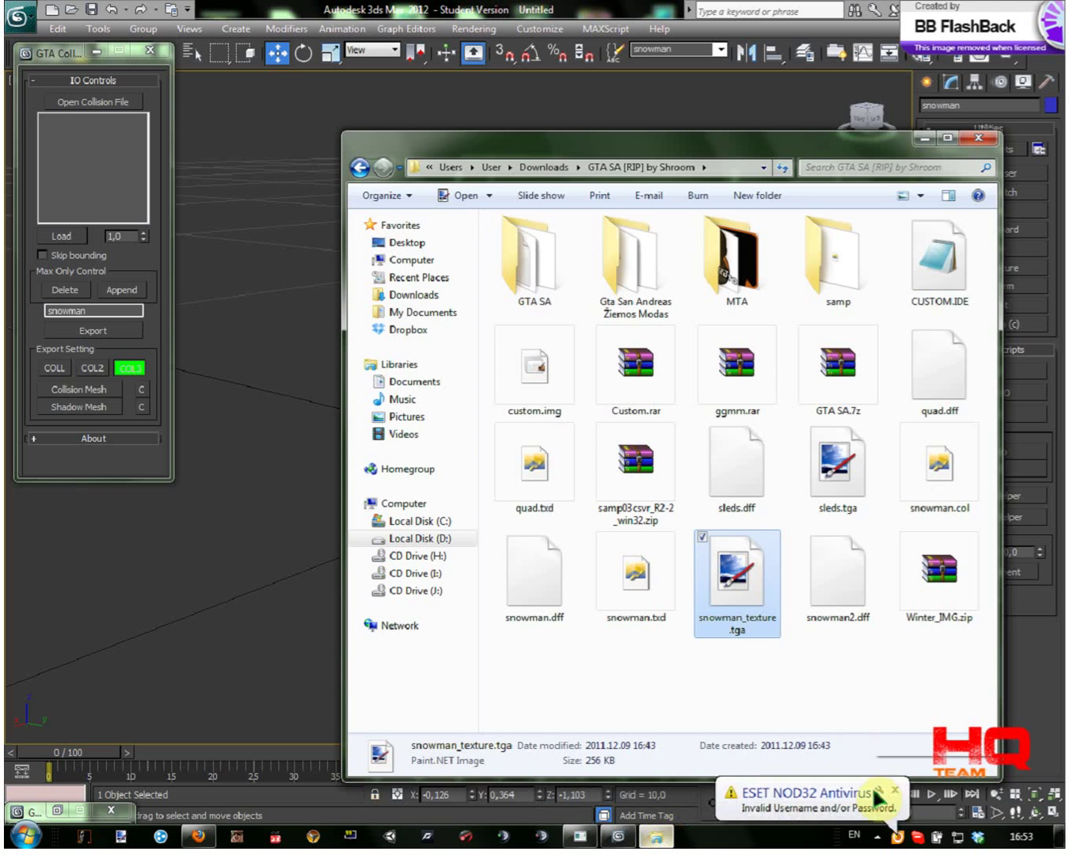
{"action": "left_click", "coordinate": [856, 677]}
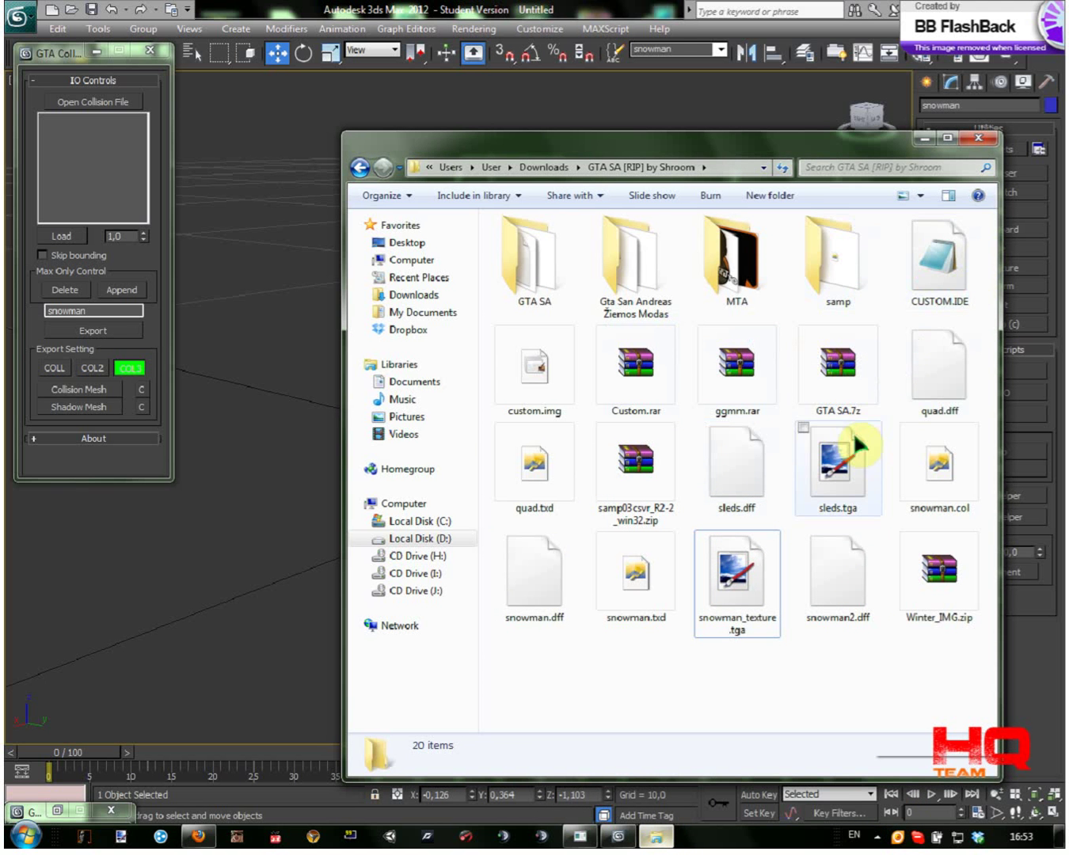
{"action": "left_click", "coordinate": [955, 459]}
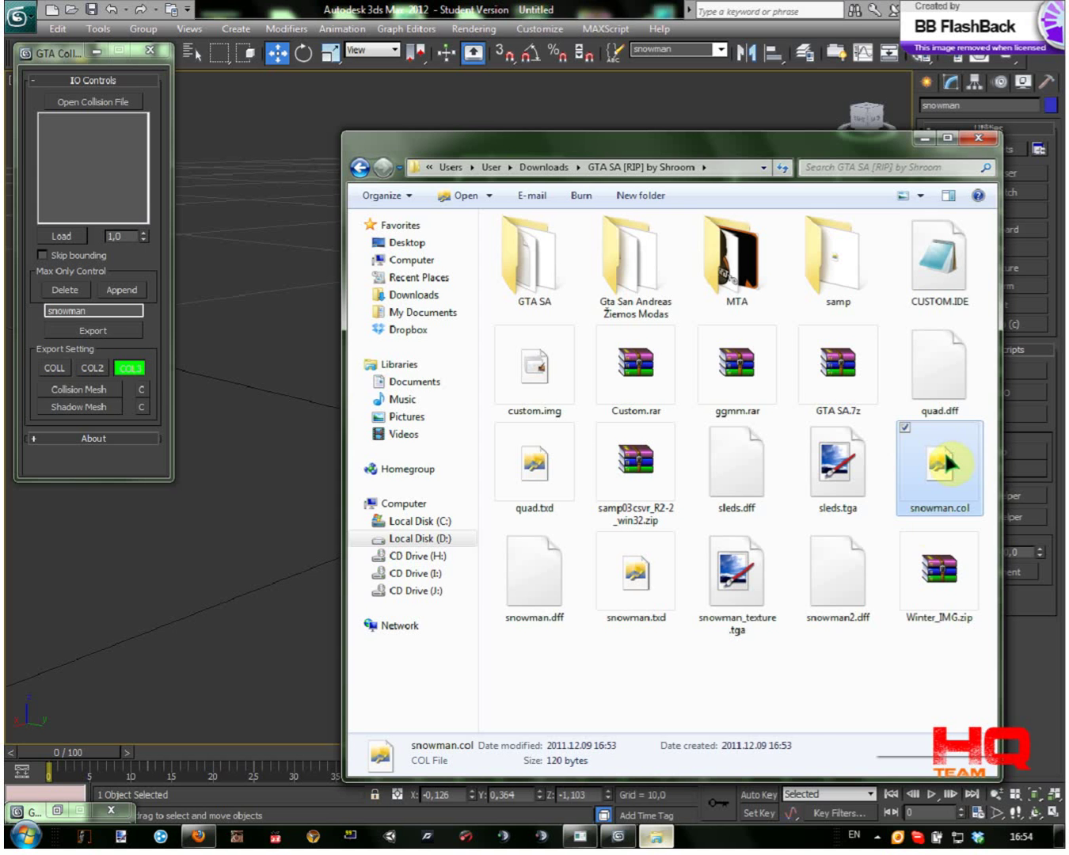
{"action": "left_click", "coordinate": [771, 723]}
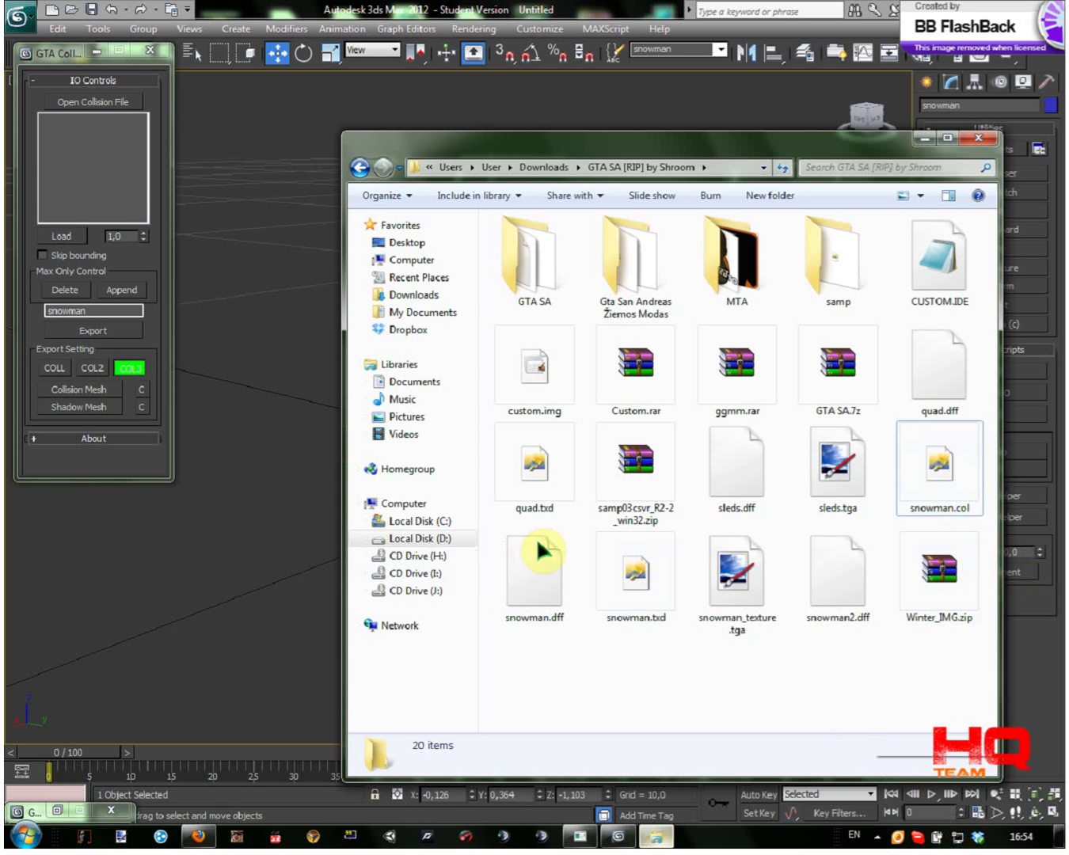
{"action": "left_click", "coordinate": [923, 139]}
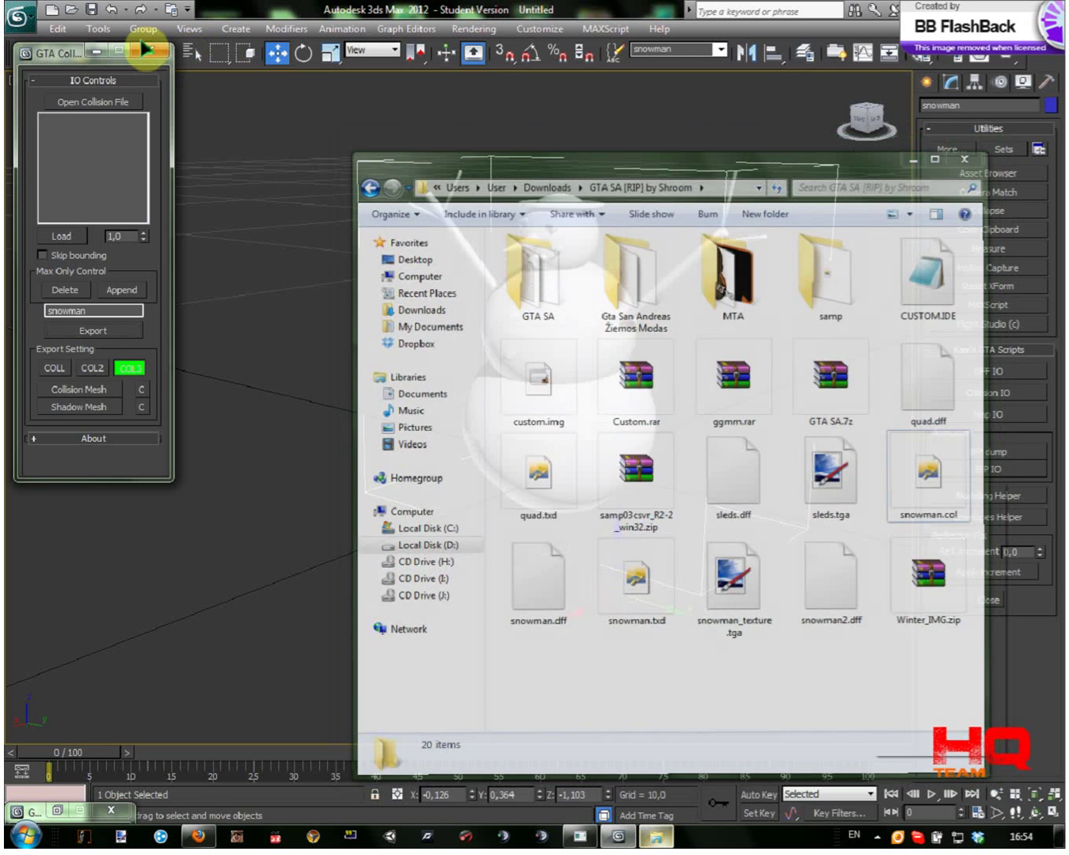
{"action": "left_click", "coordinate": [97, 50]}
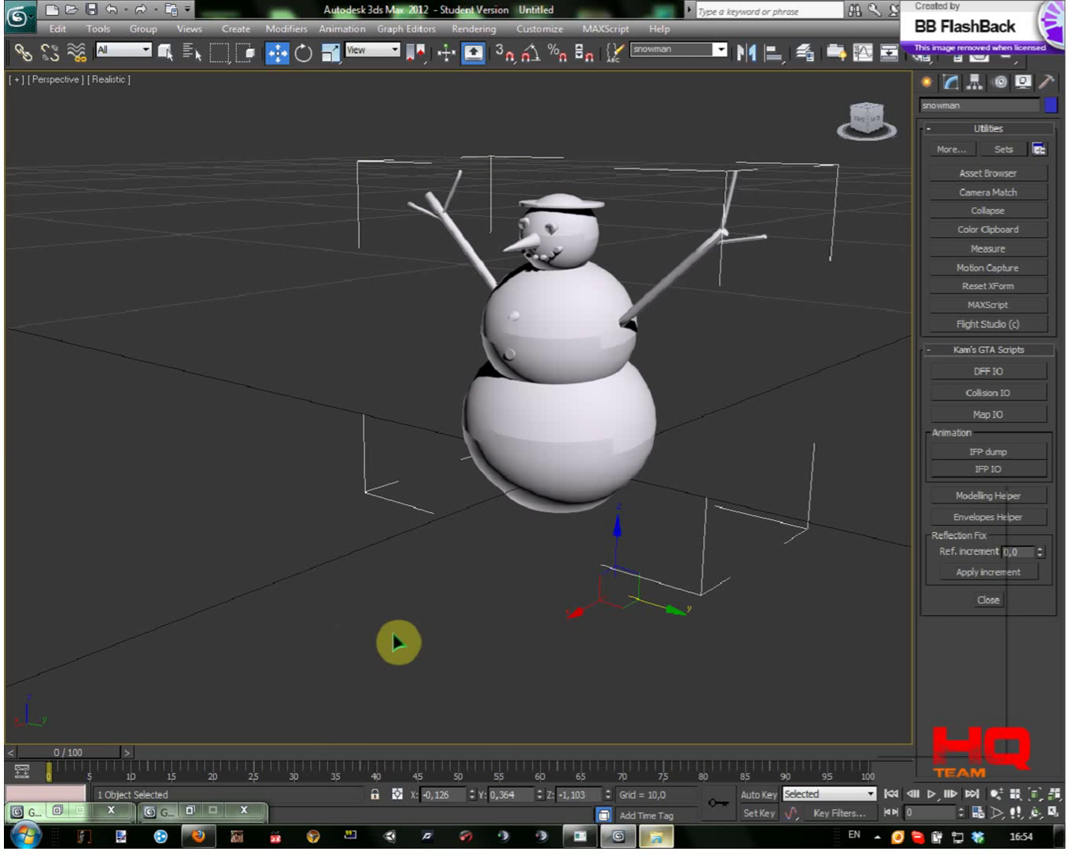